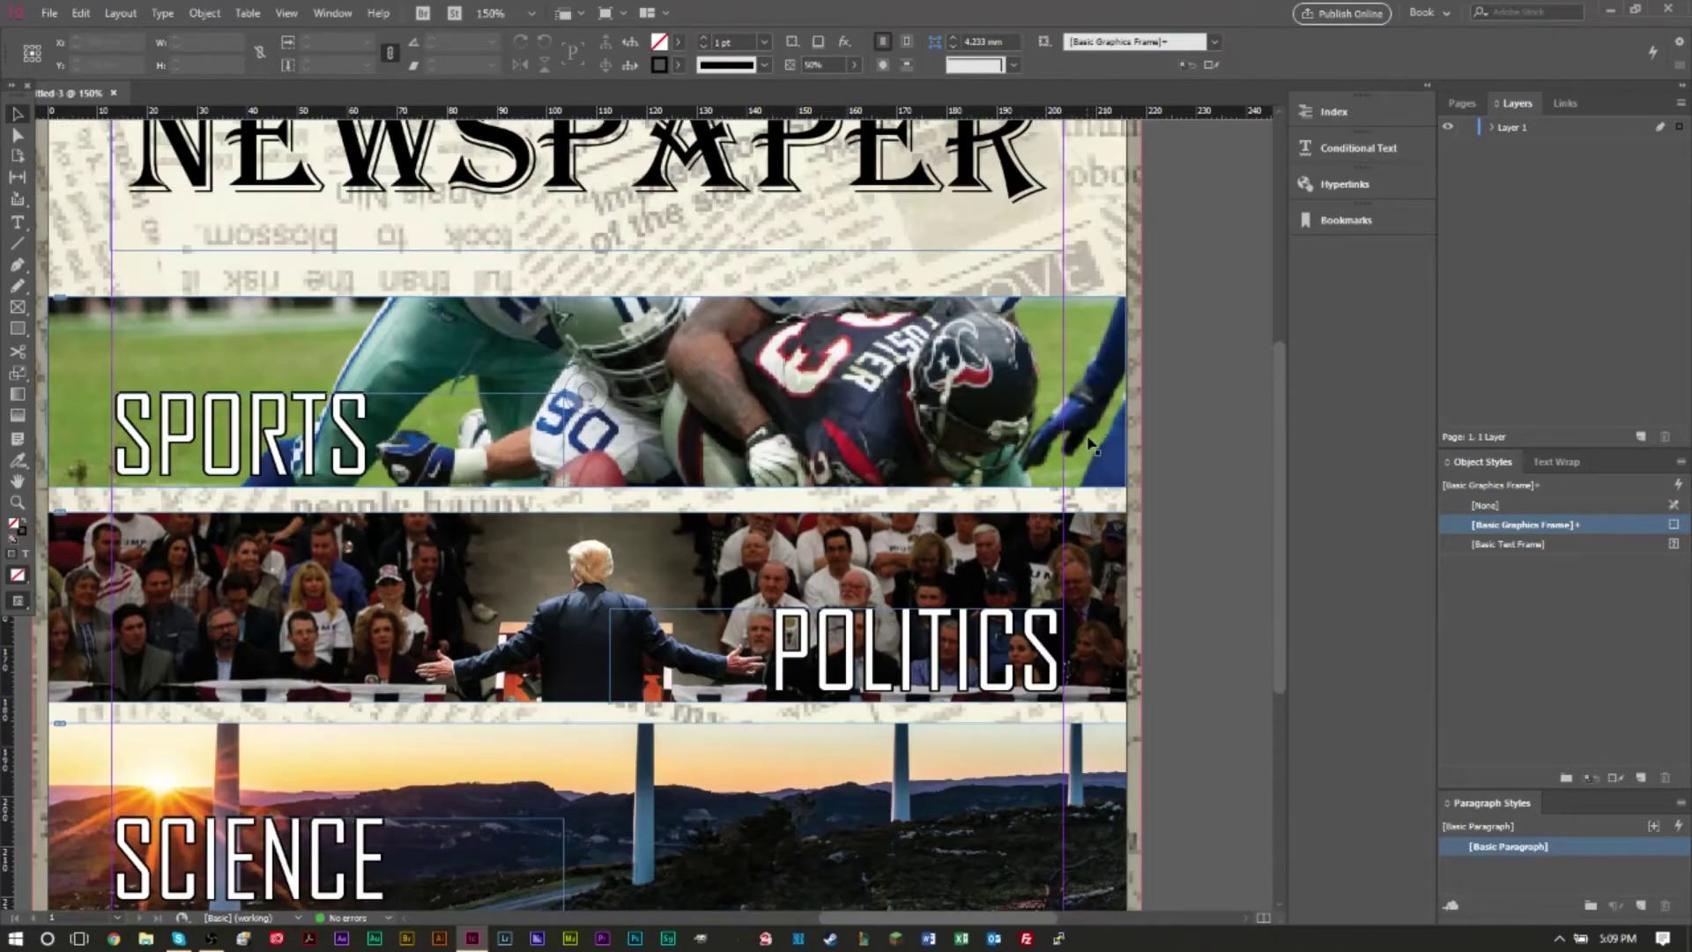
pyautogui.scroll(2, 1165, 427)
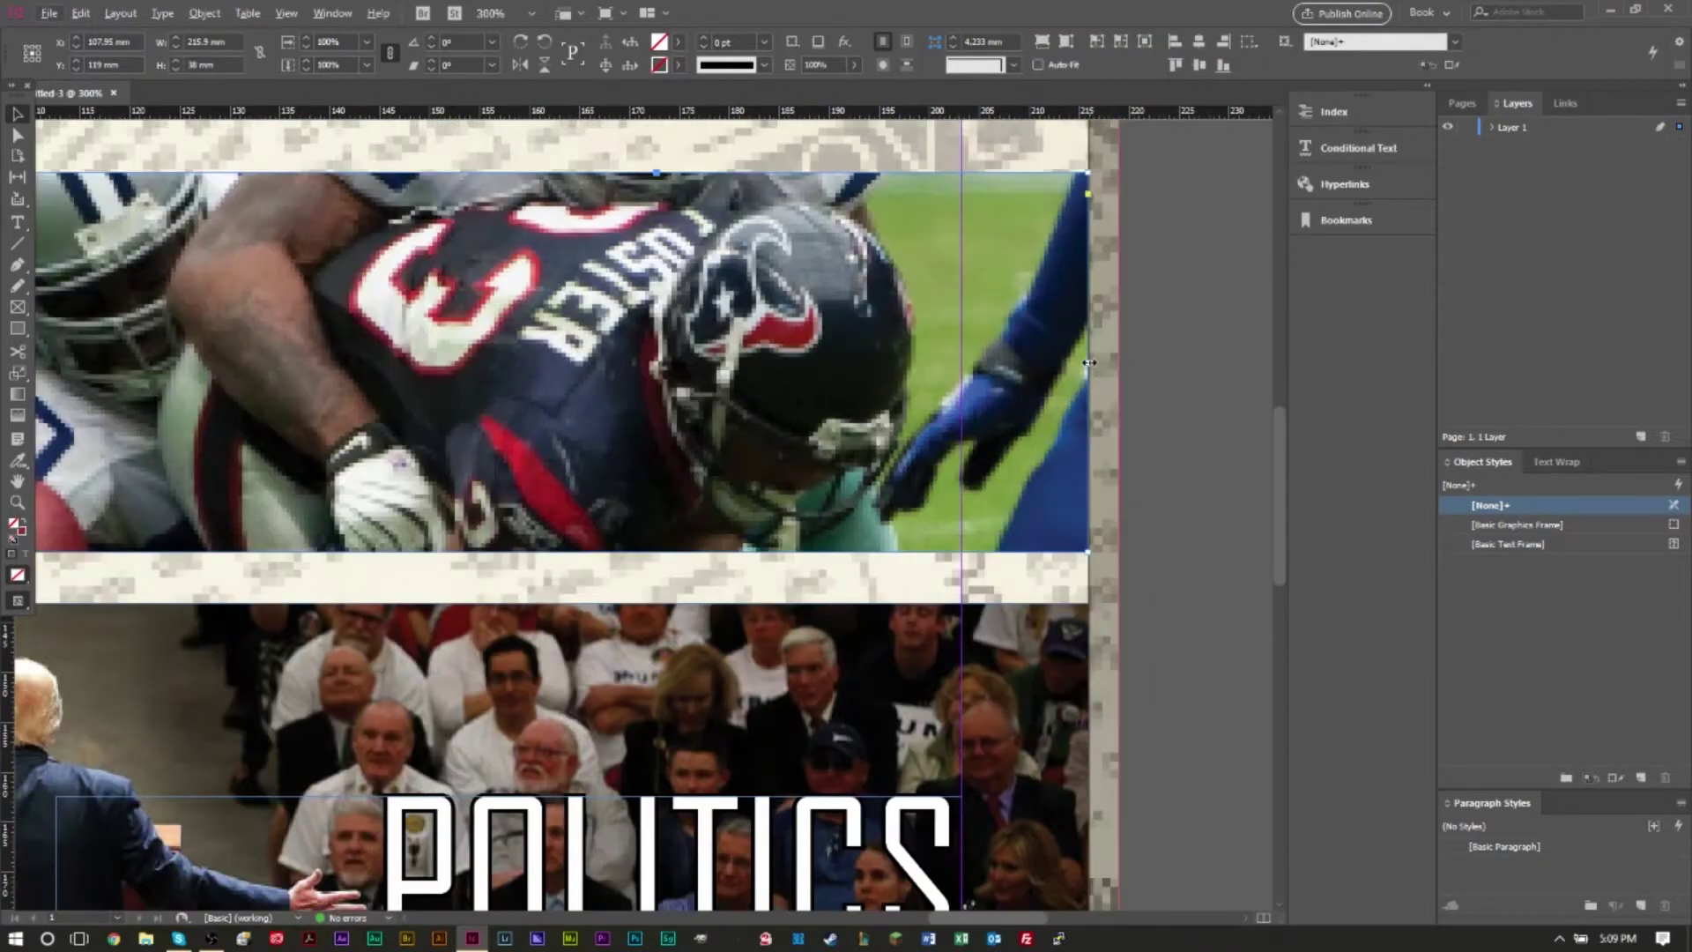
pyautogui.scroll(-1, 1120, 379)
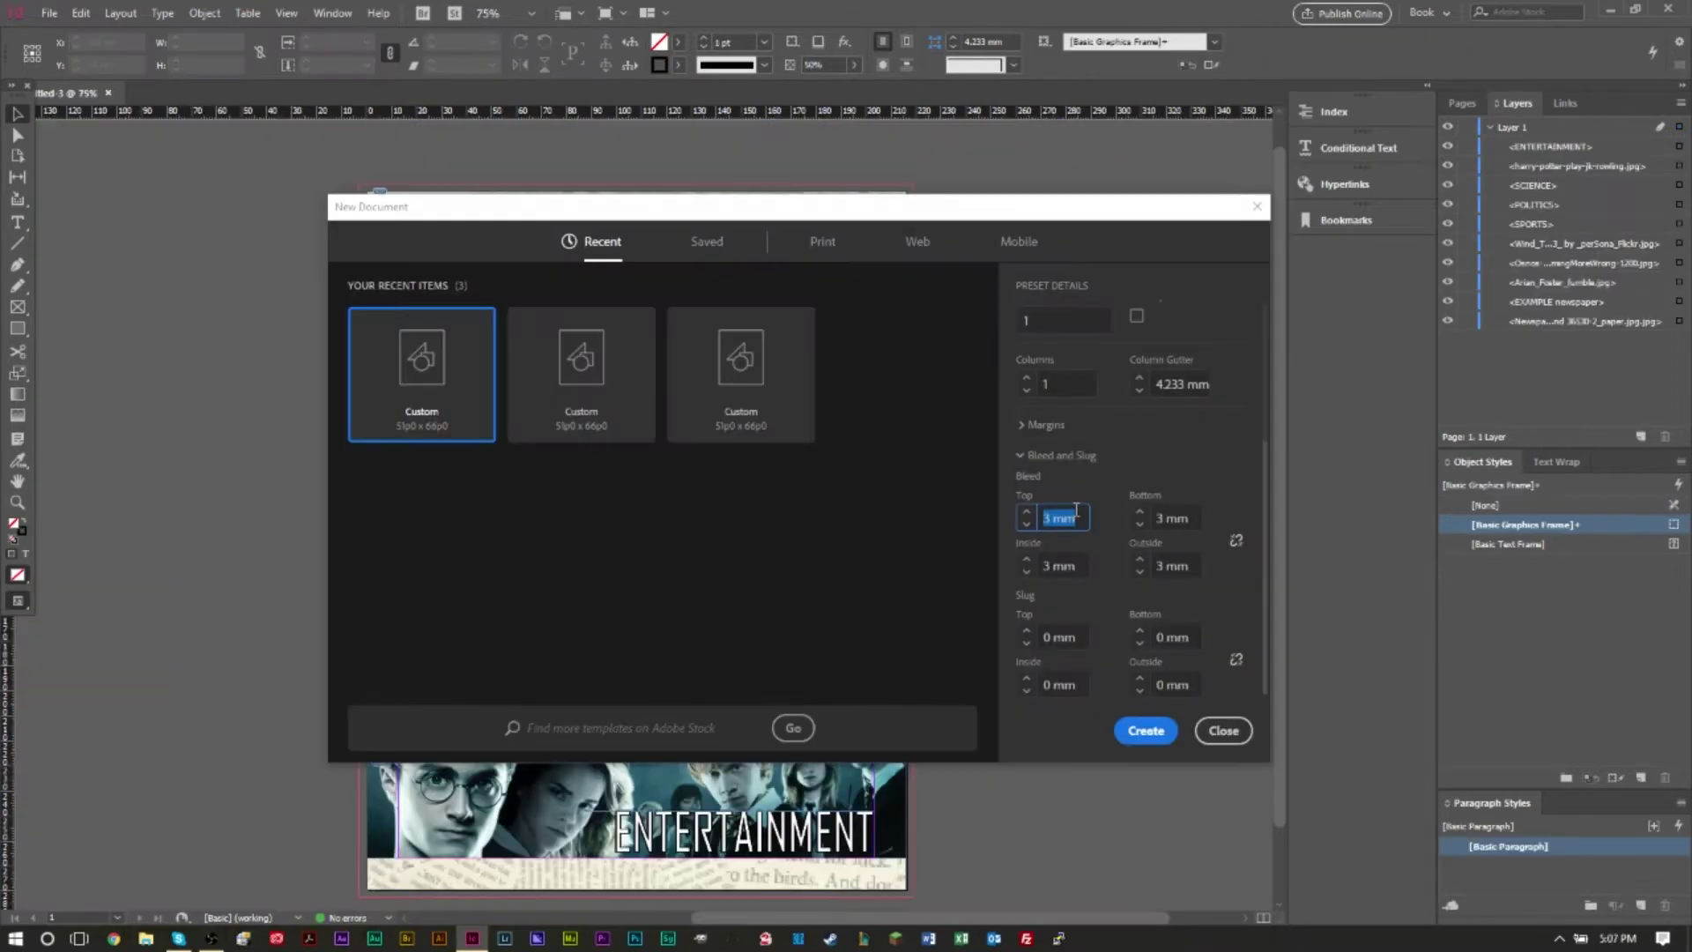
# Enter a 2 mm top bleed and link all bleed sides to the same value
pyautogui.write('2')
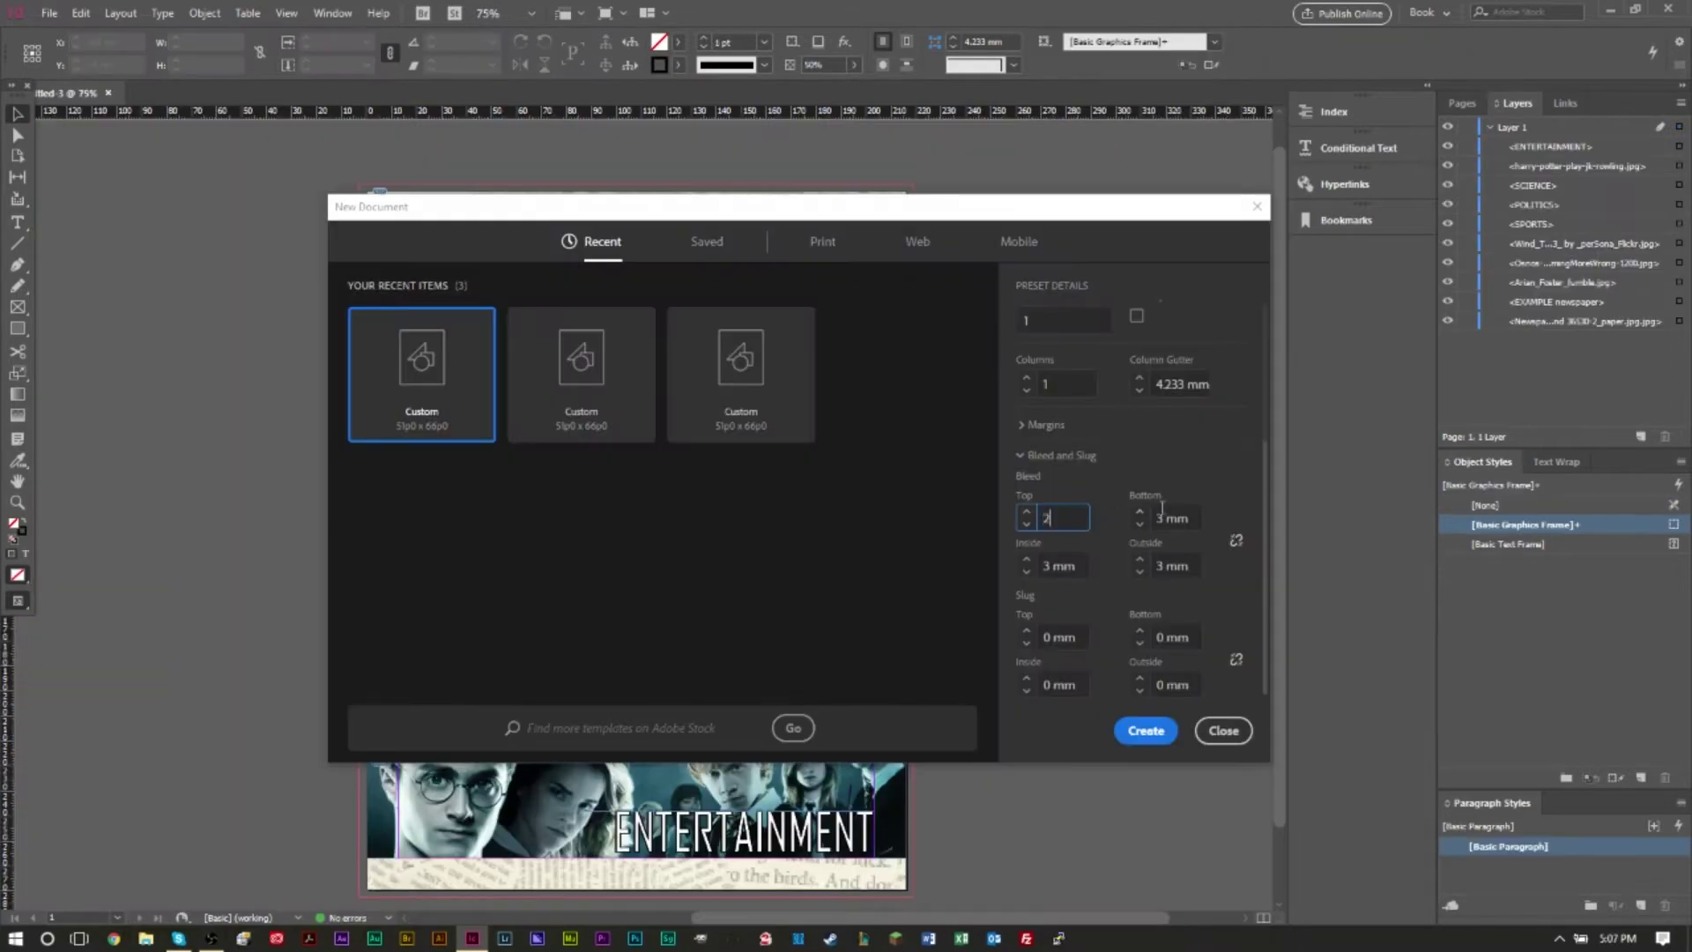
pyautogui.click(1237, 542)
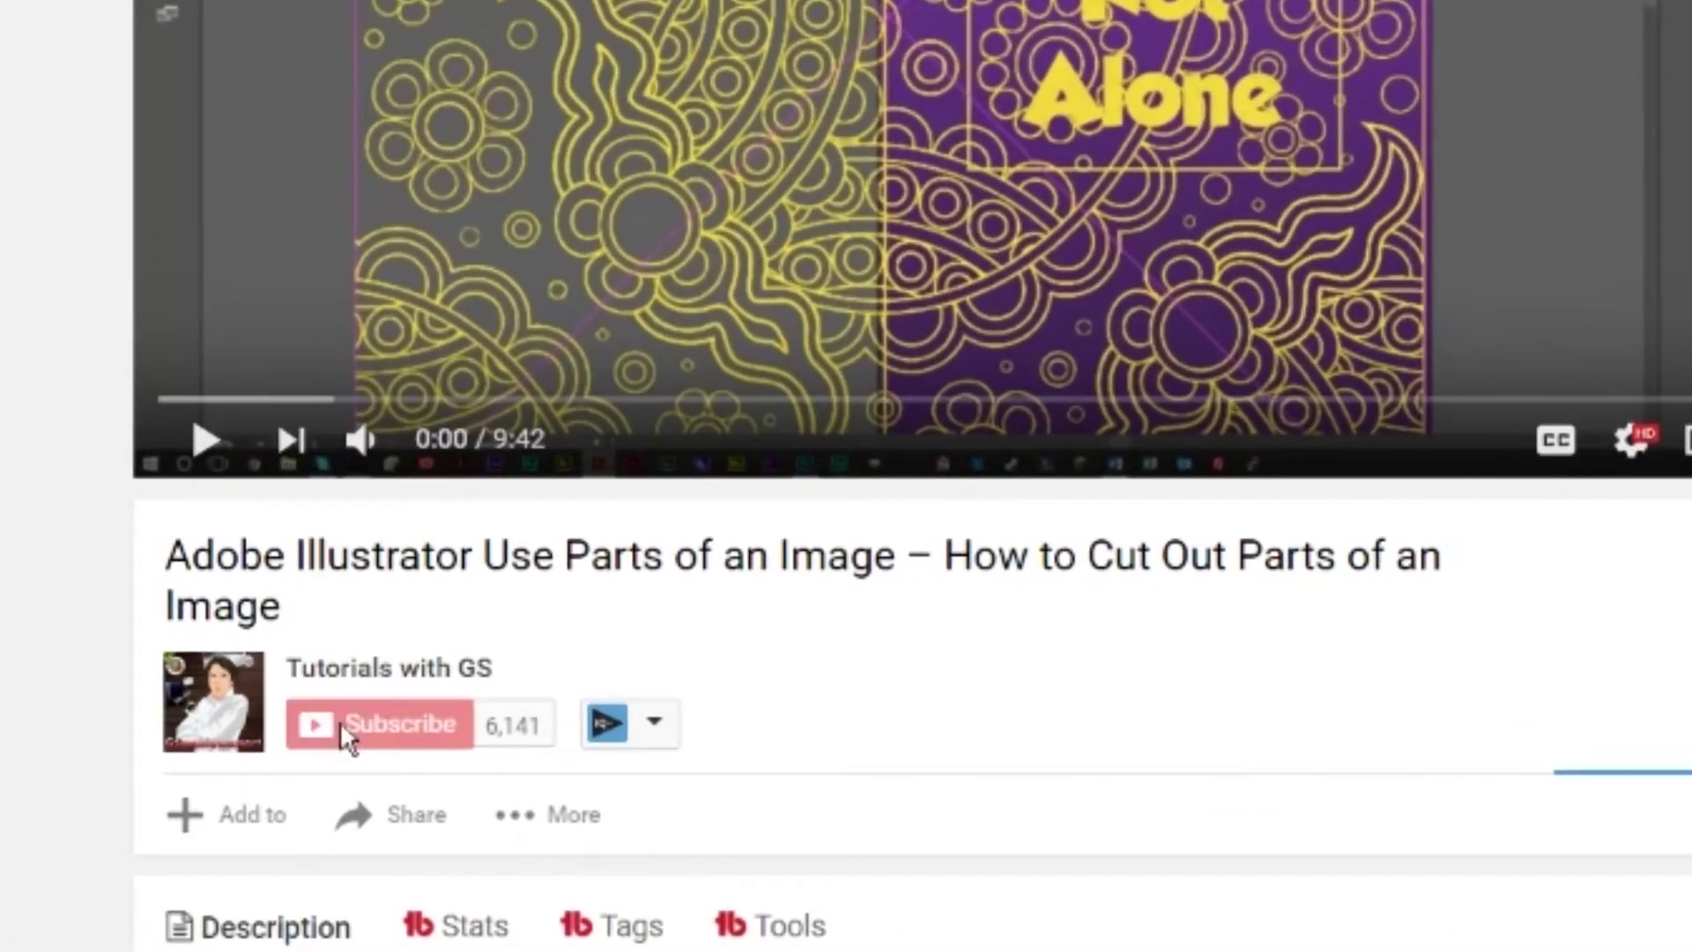
# Subscribe to the channel, choose 'Send me all notifications' under the bell, and save
pyautogui.click(345, 737)
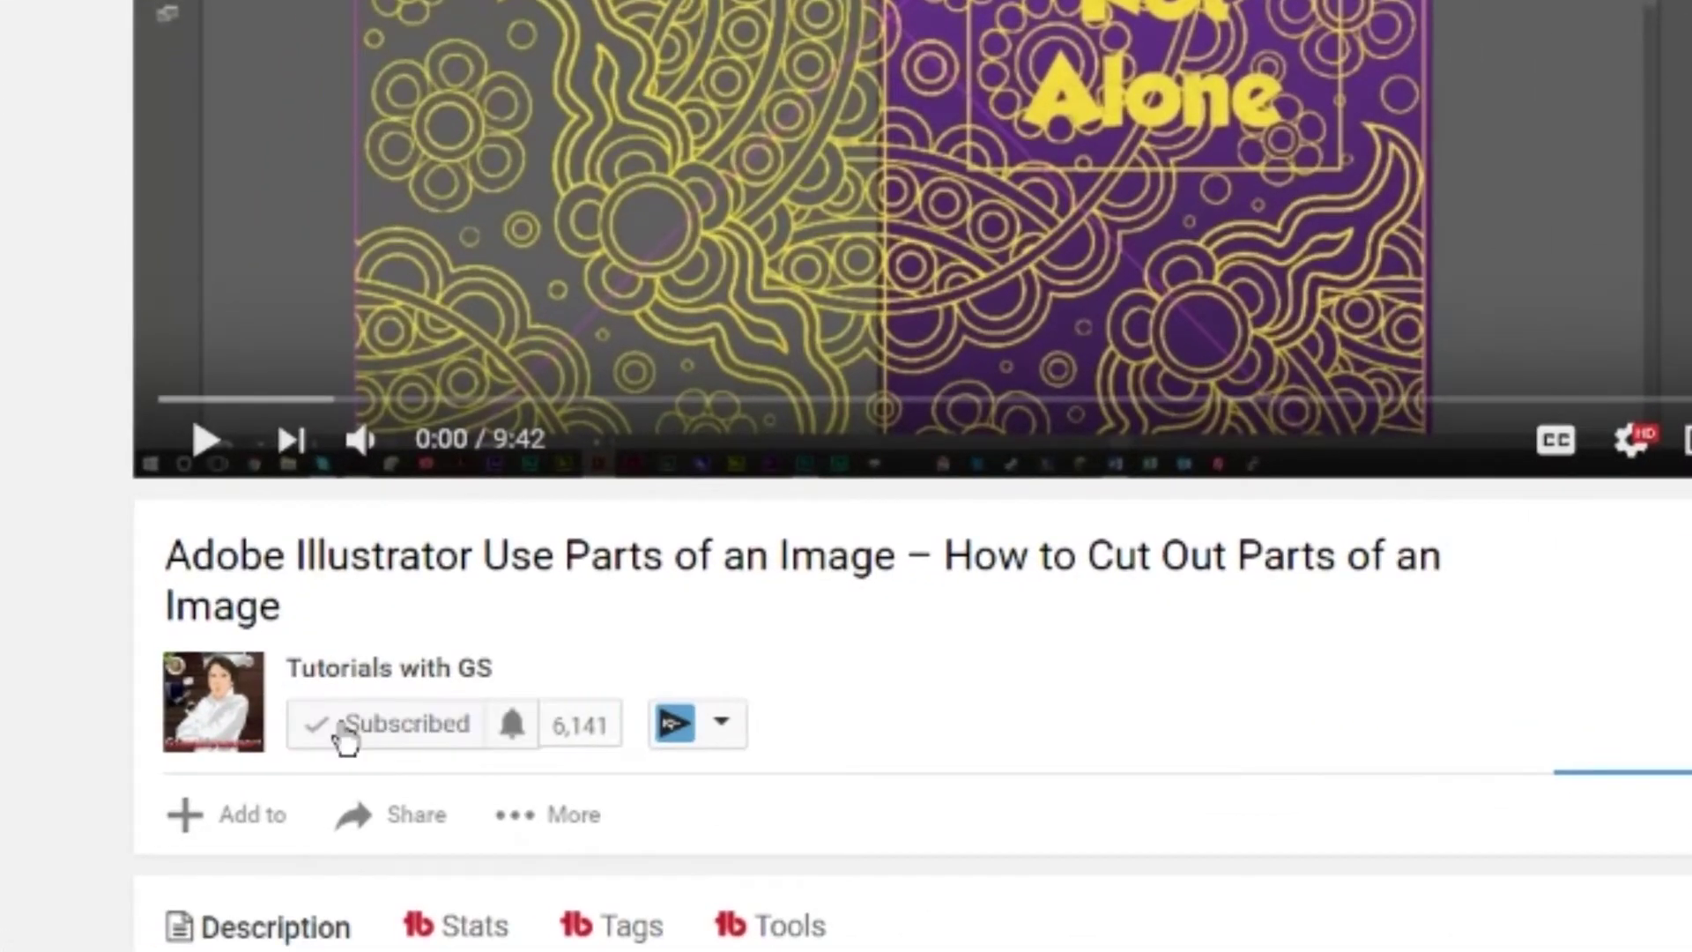
pyautogui.click(517, 737)
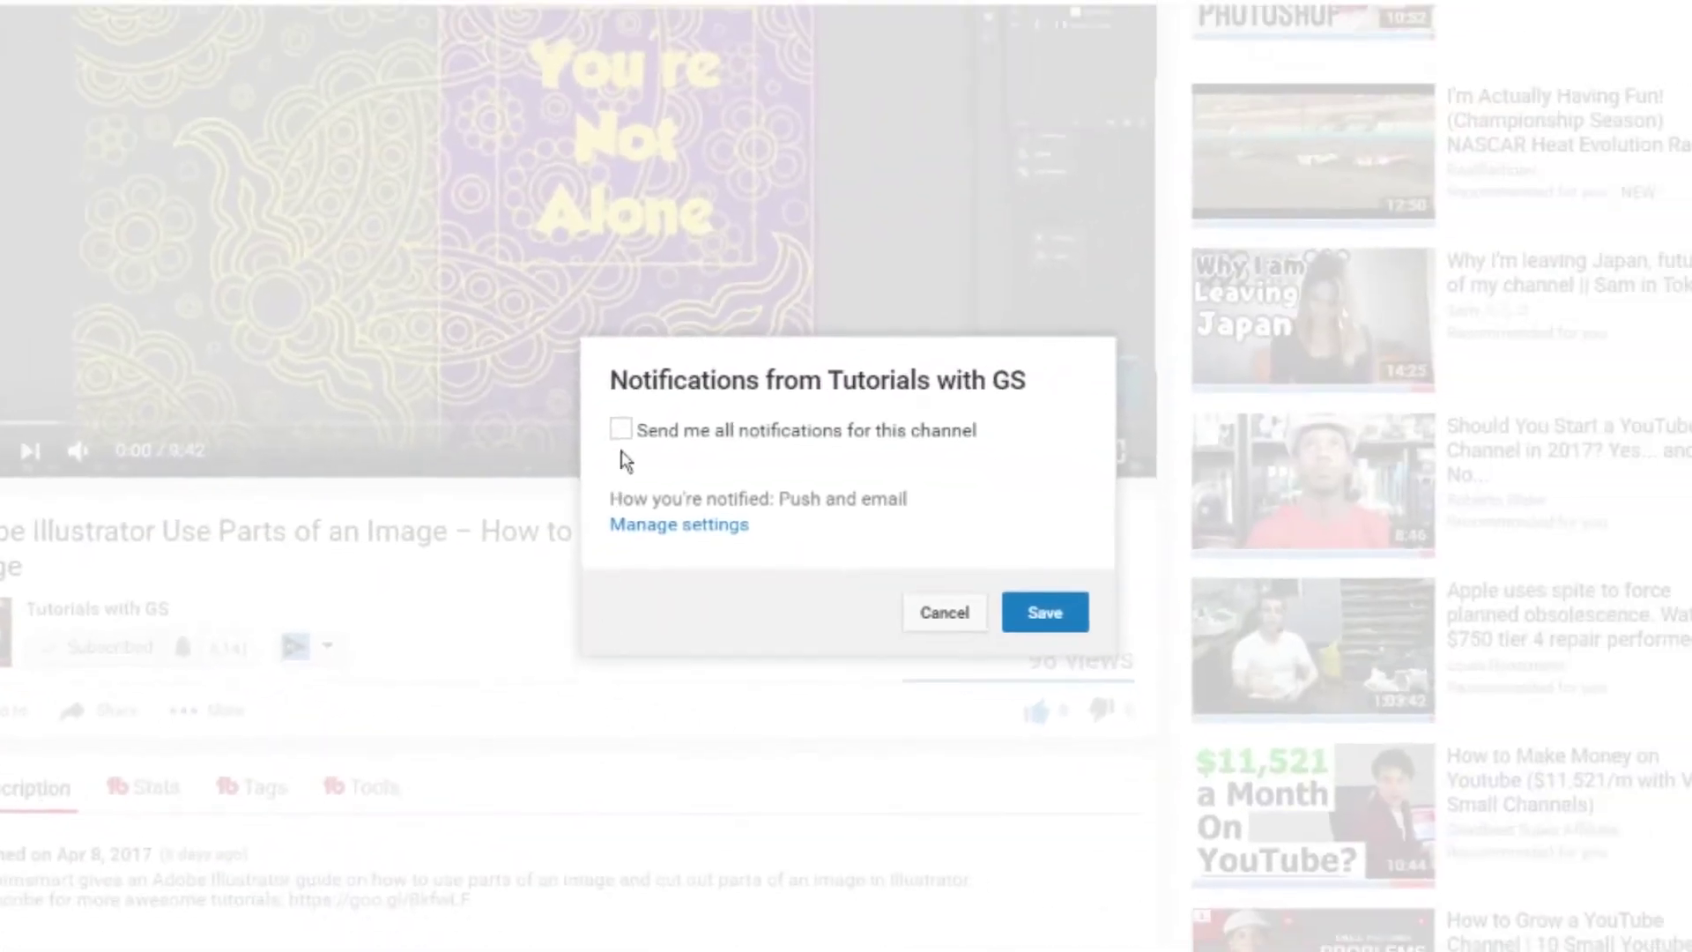
pyautogui.click(851, 420)
pyautogui.click(1357, 638)
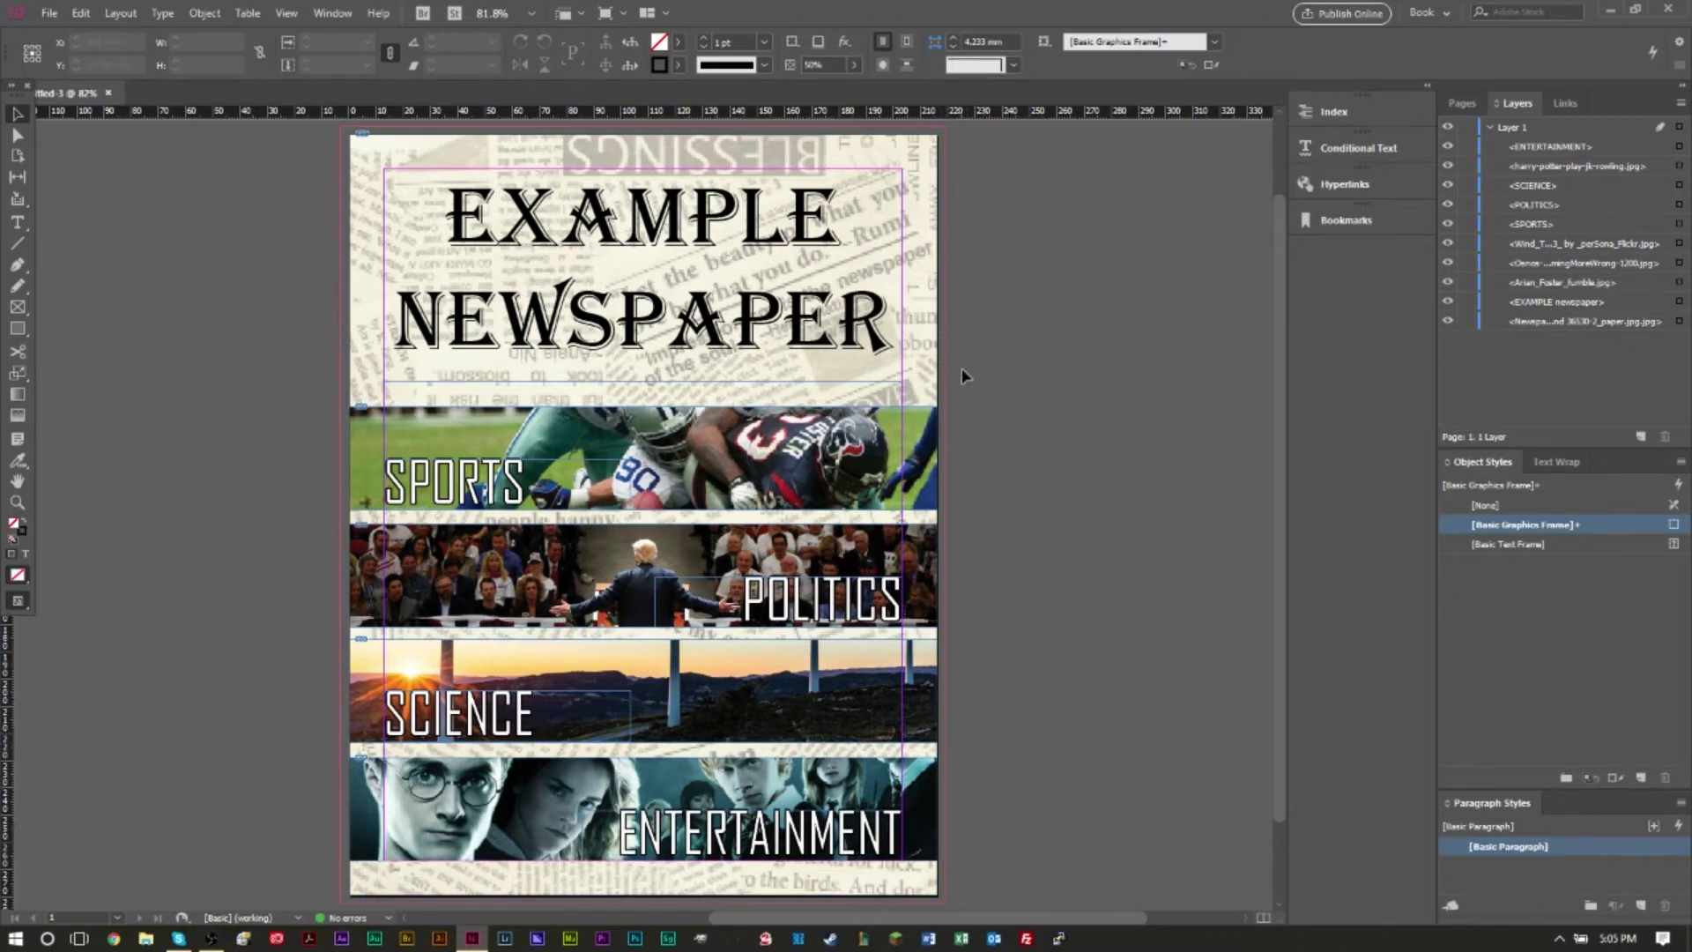
pyautogui.scroll(5, 950, 383)
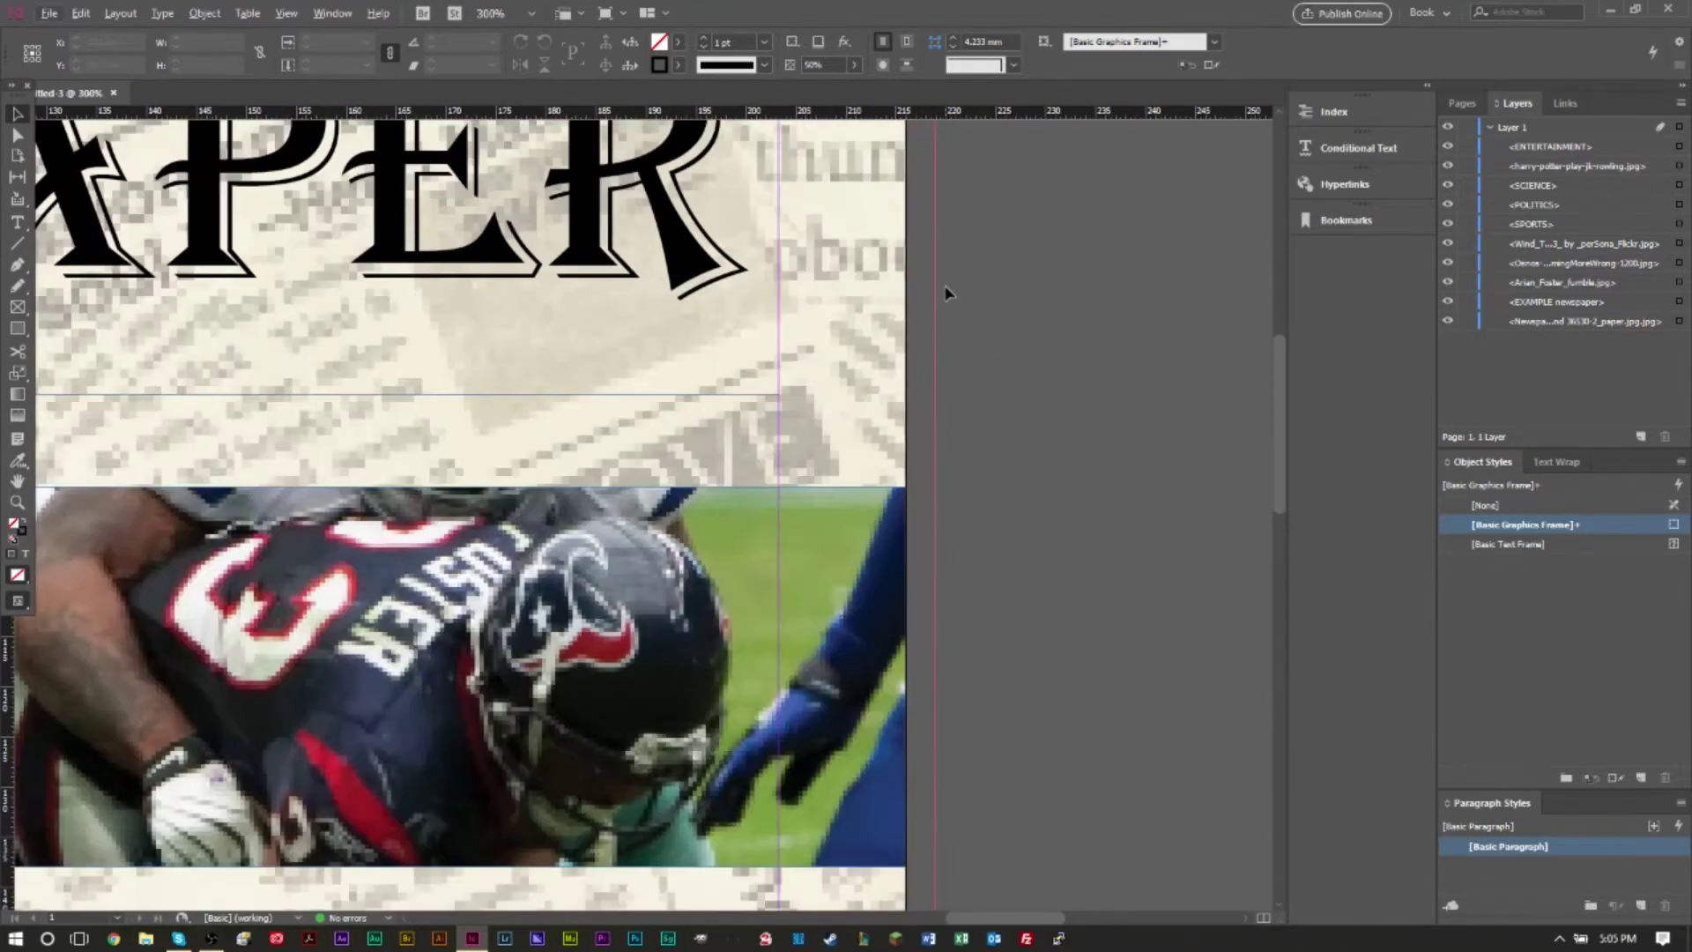
pyautogui.scroll(8, 933, 331)
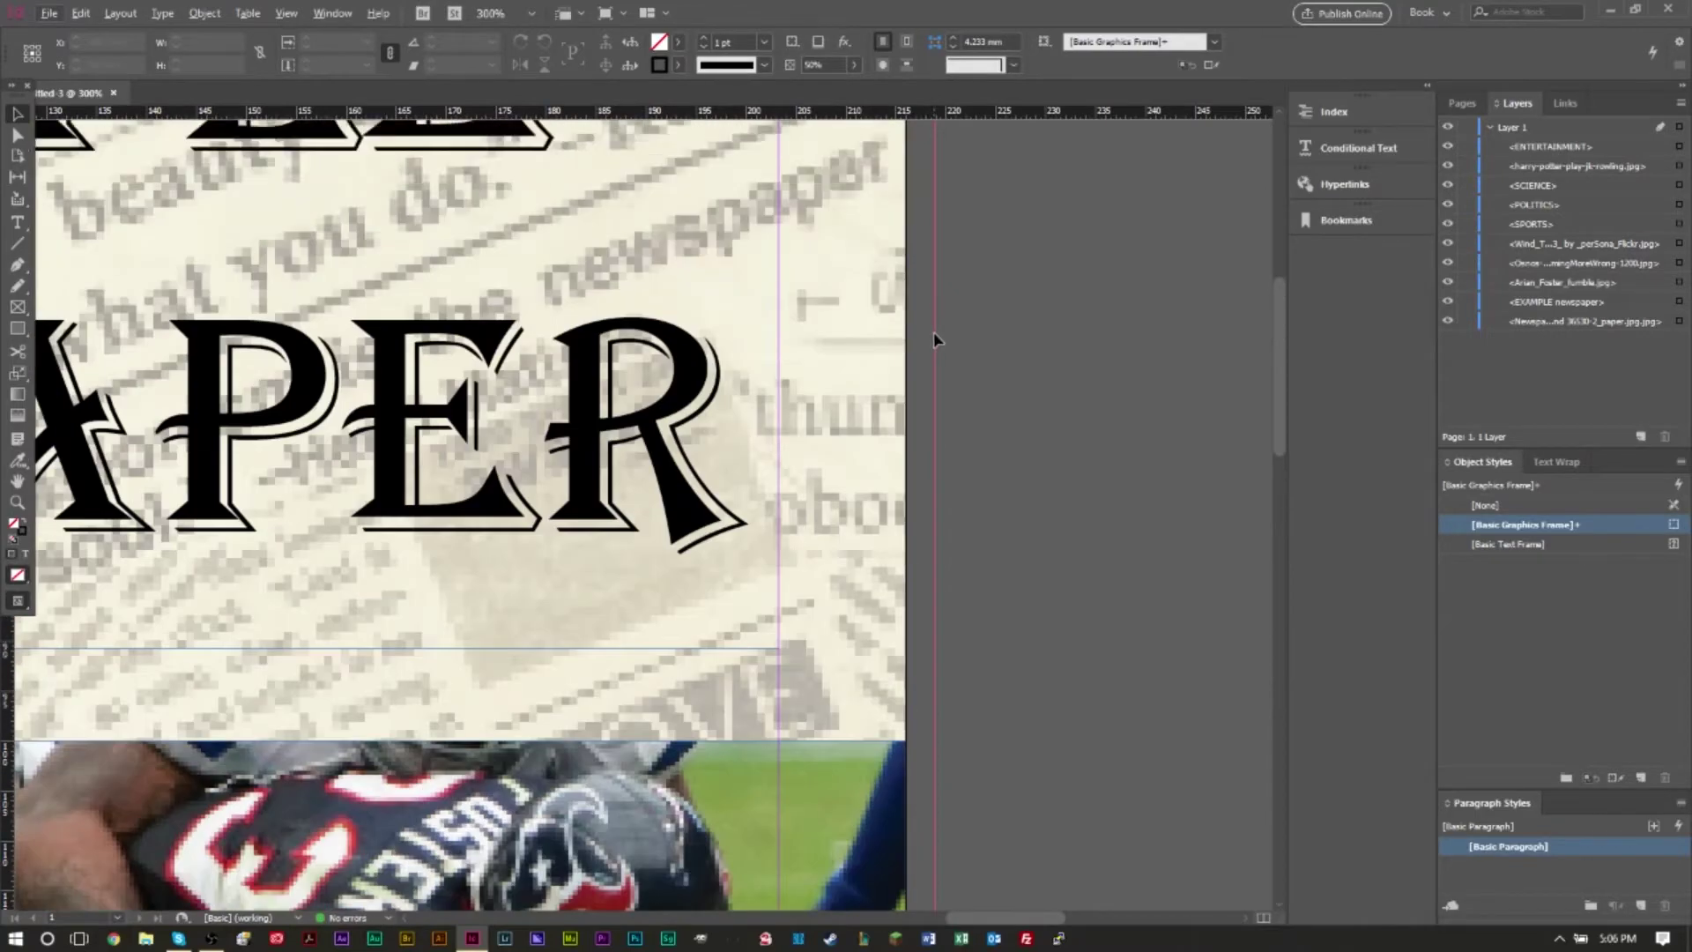
pyautogui.scroll(3, 933, 341)
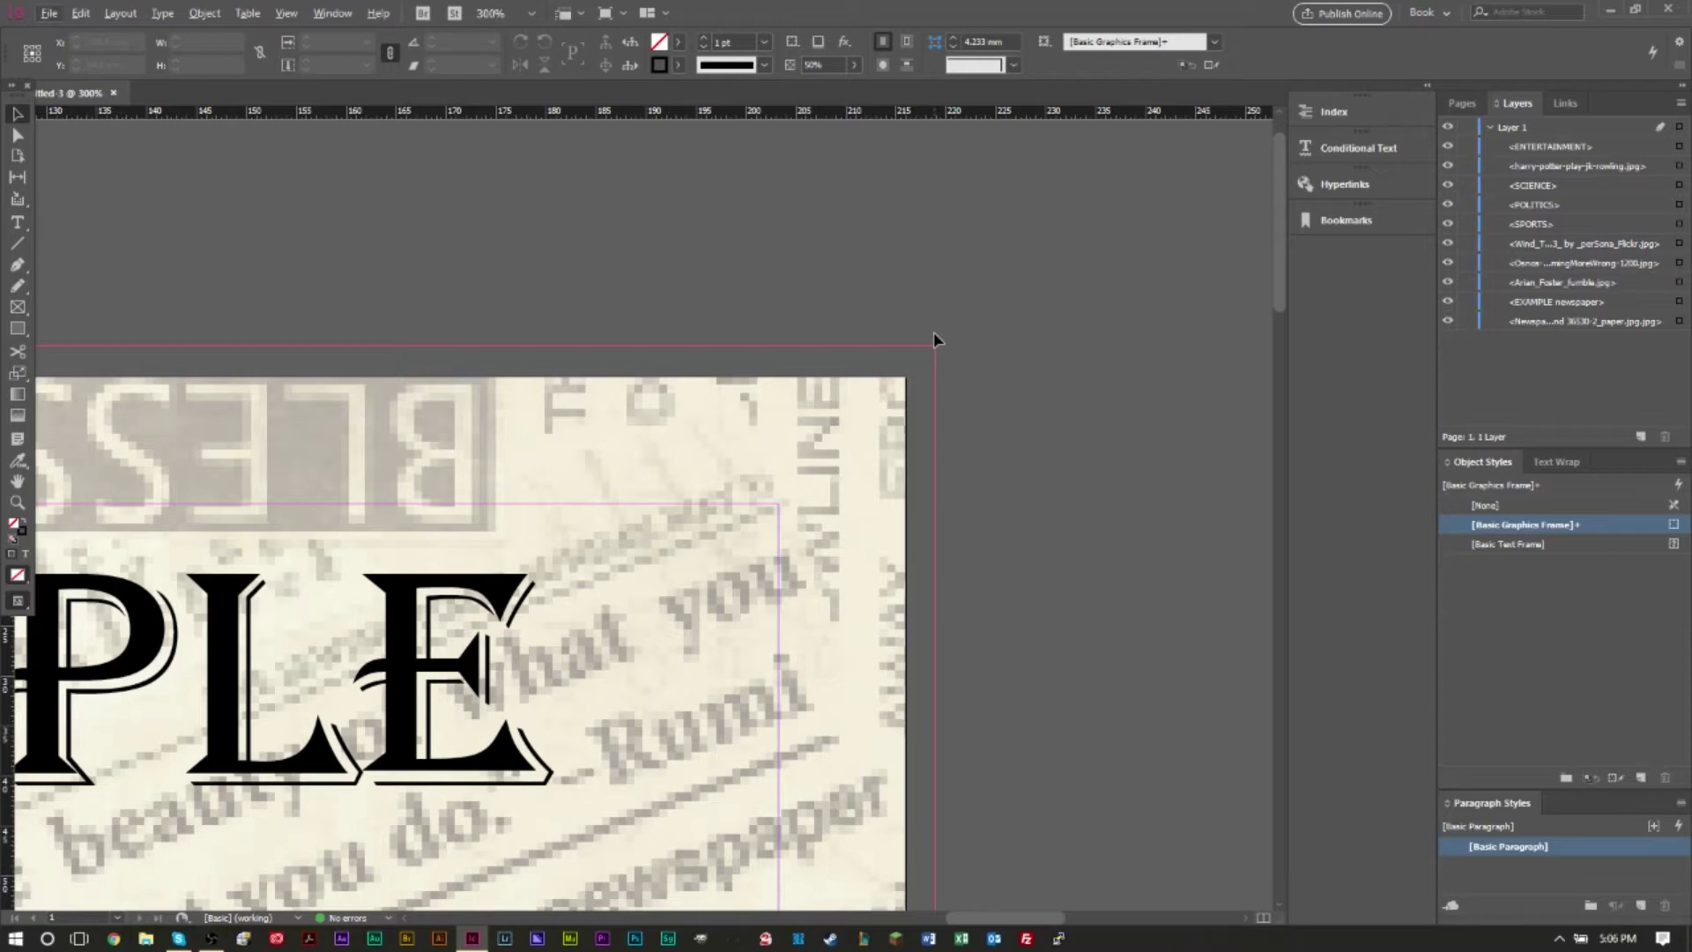
pyautogui.click(892, 428)
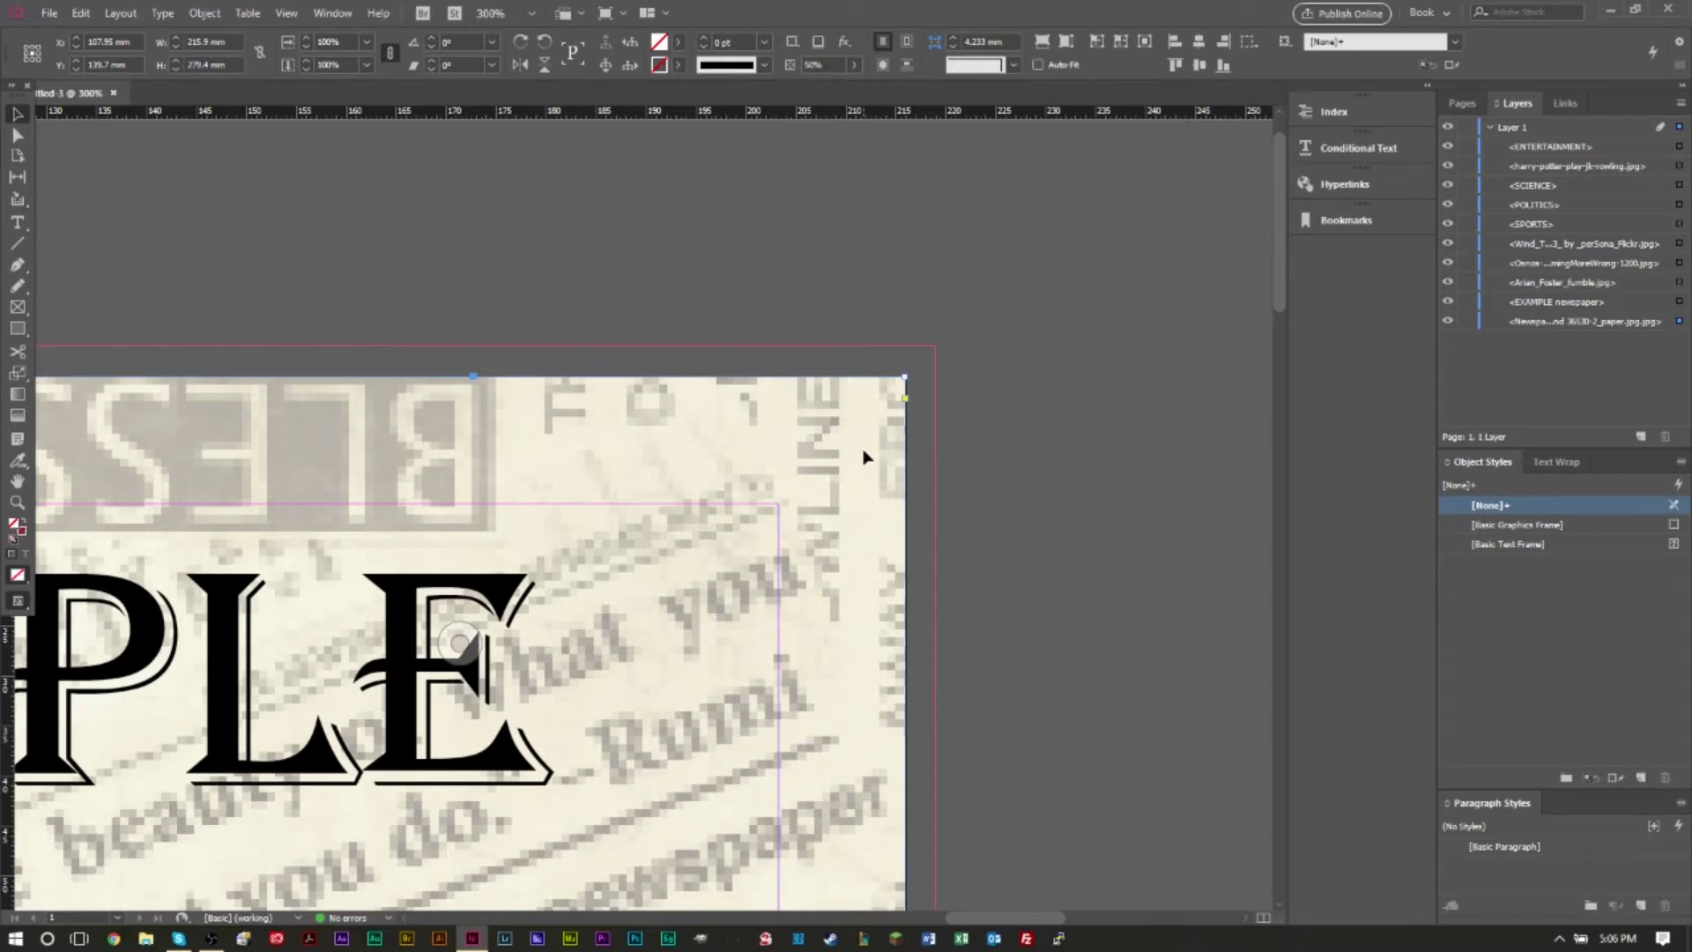
pyautogui.scroll(-3, 863, 458)
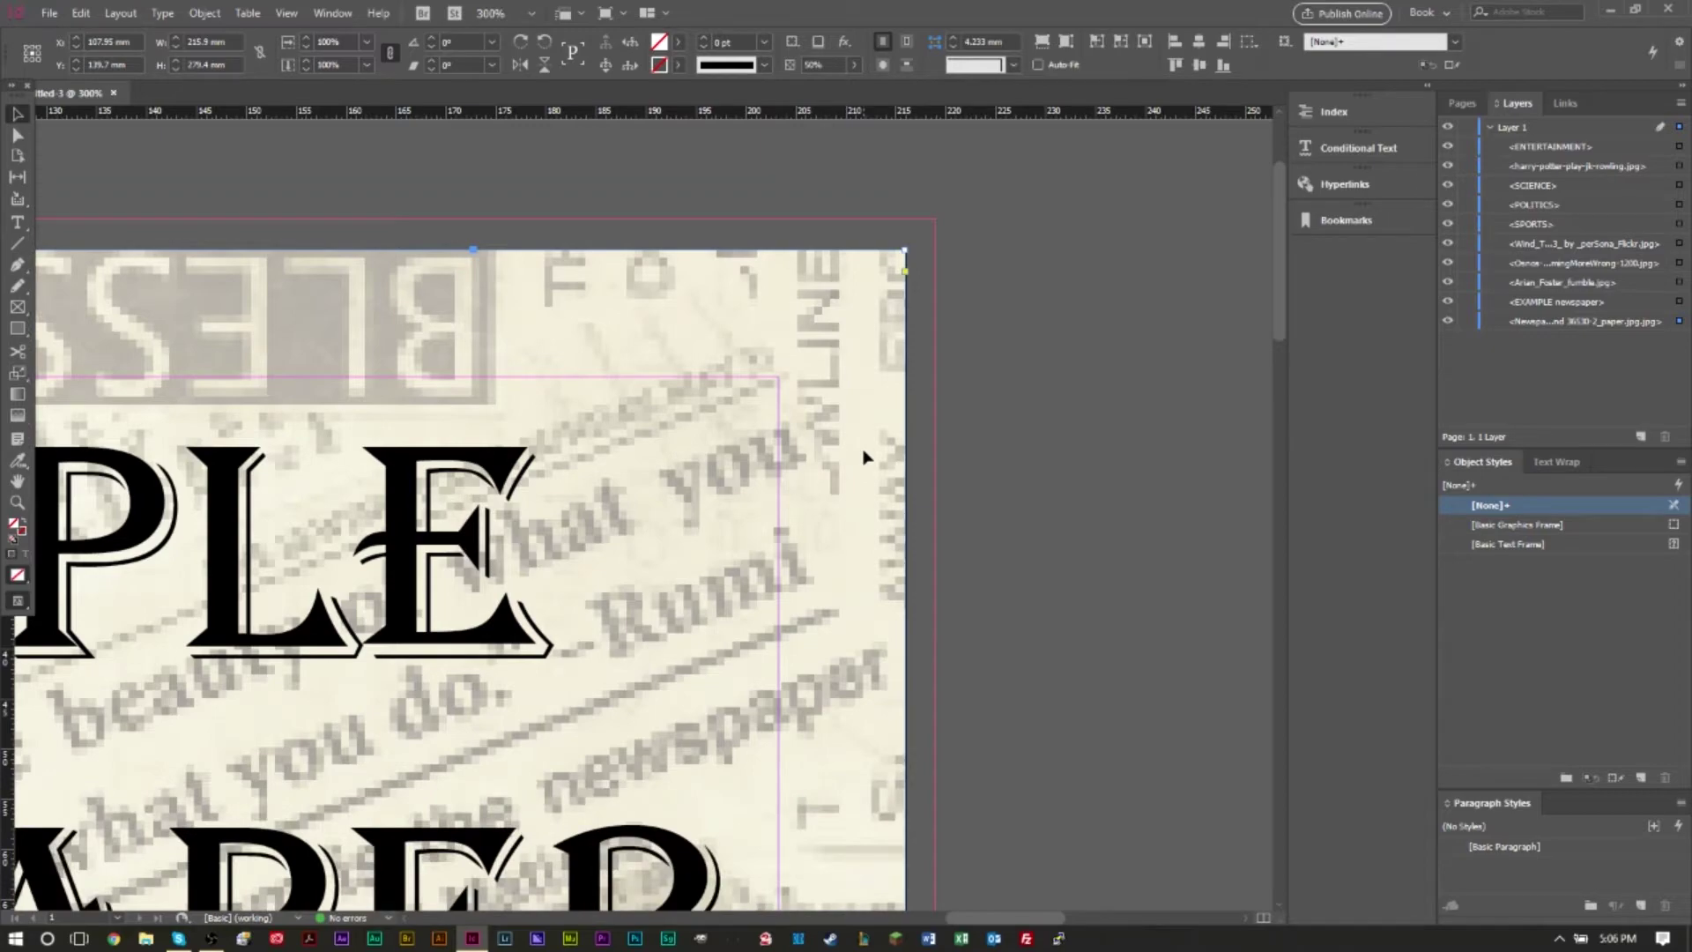
pyautogui.scroll(-5, 864, 457)
pyautogui.scroll(-10, 864, 458)
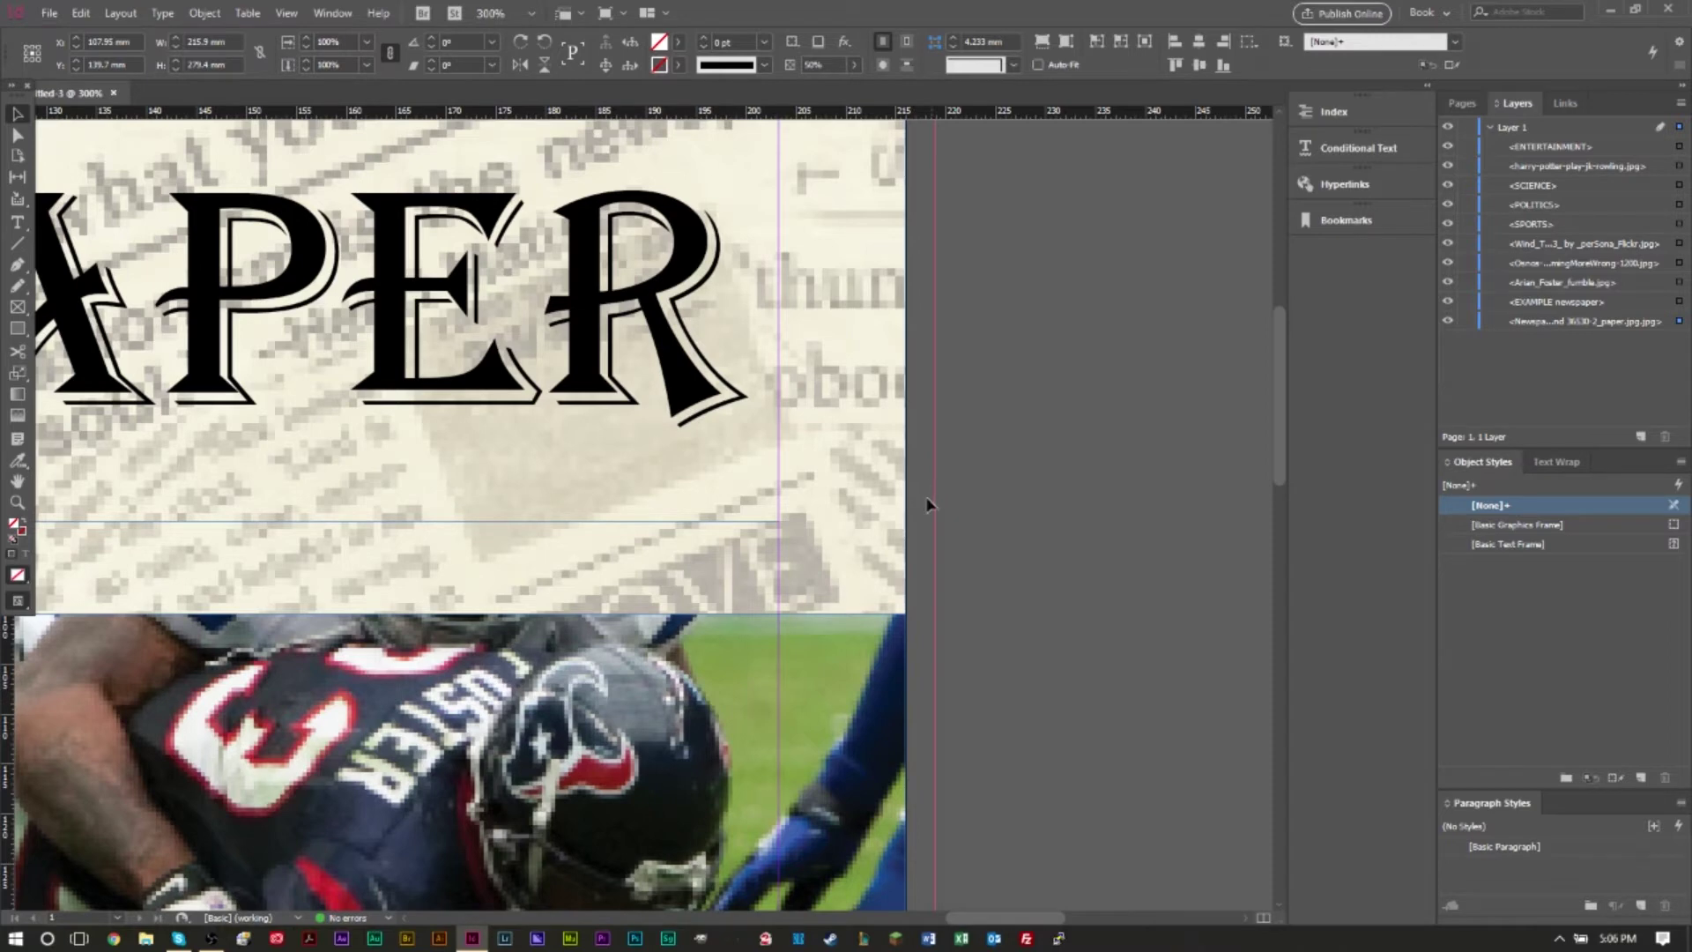
pyautogui.scroll(-3, 932, 492)
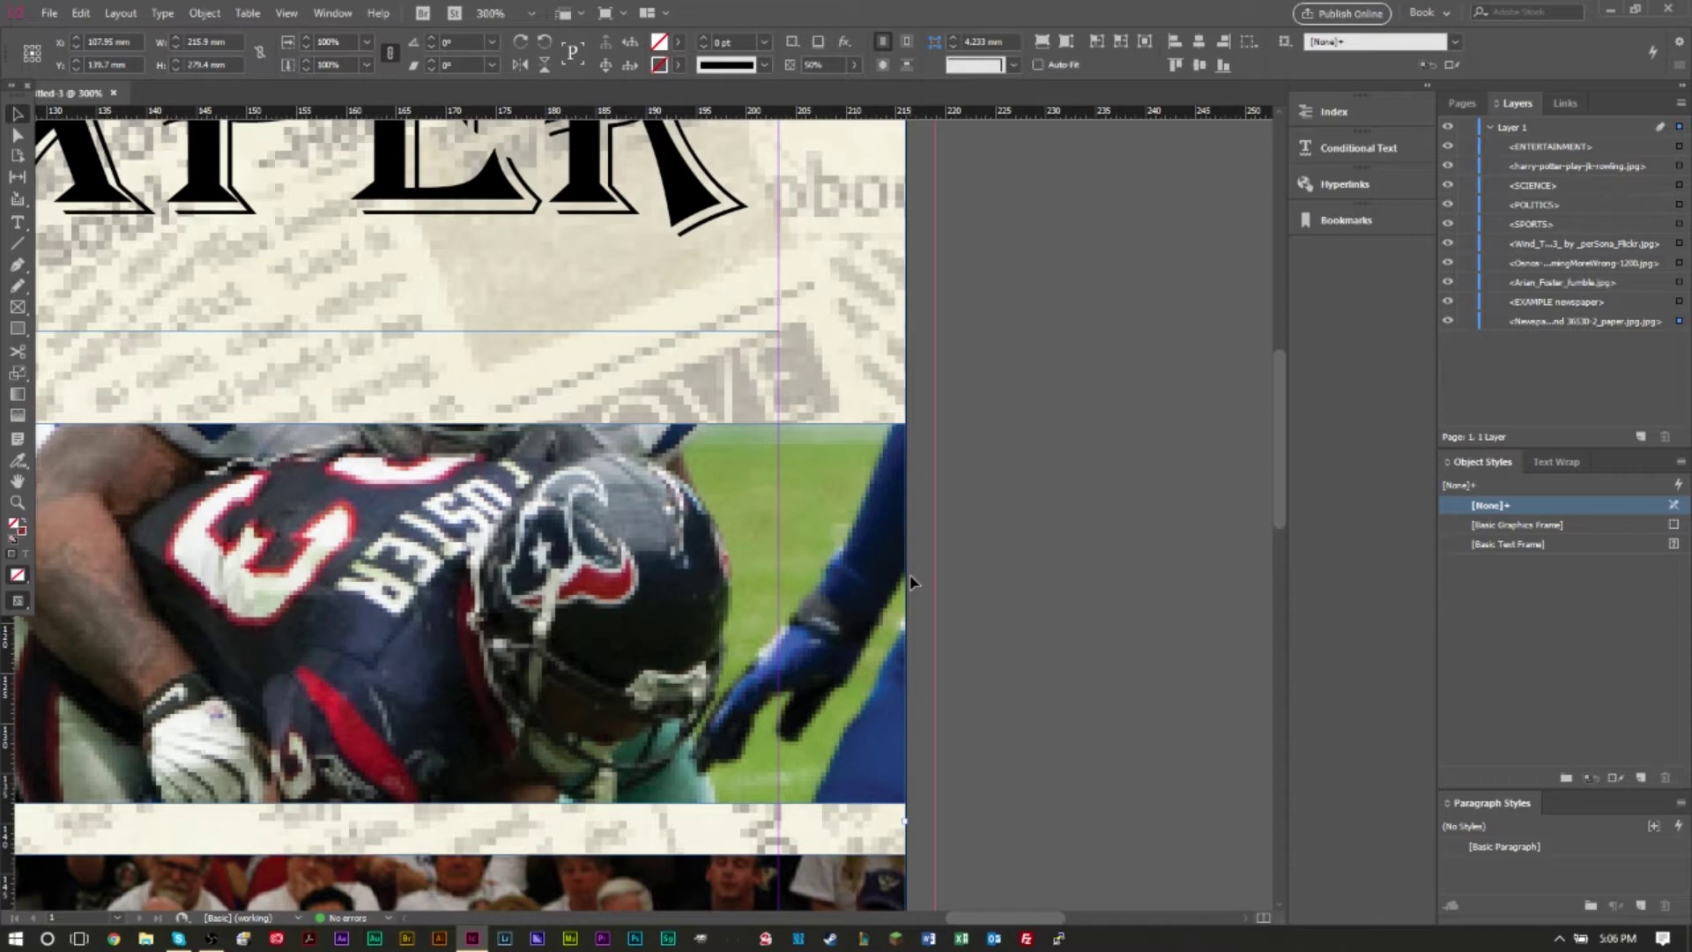
pyautogui.click(1000, 539)
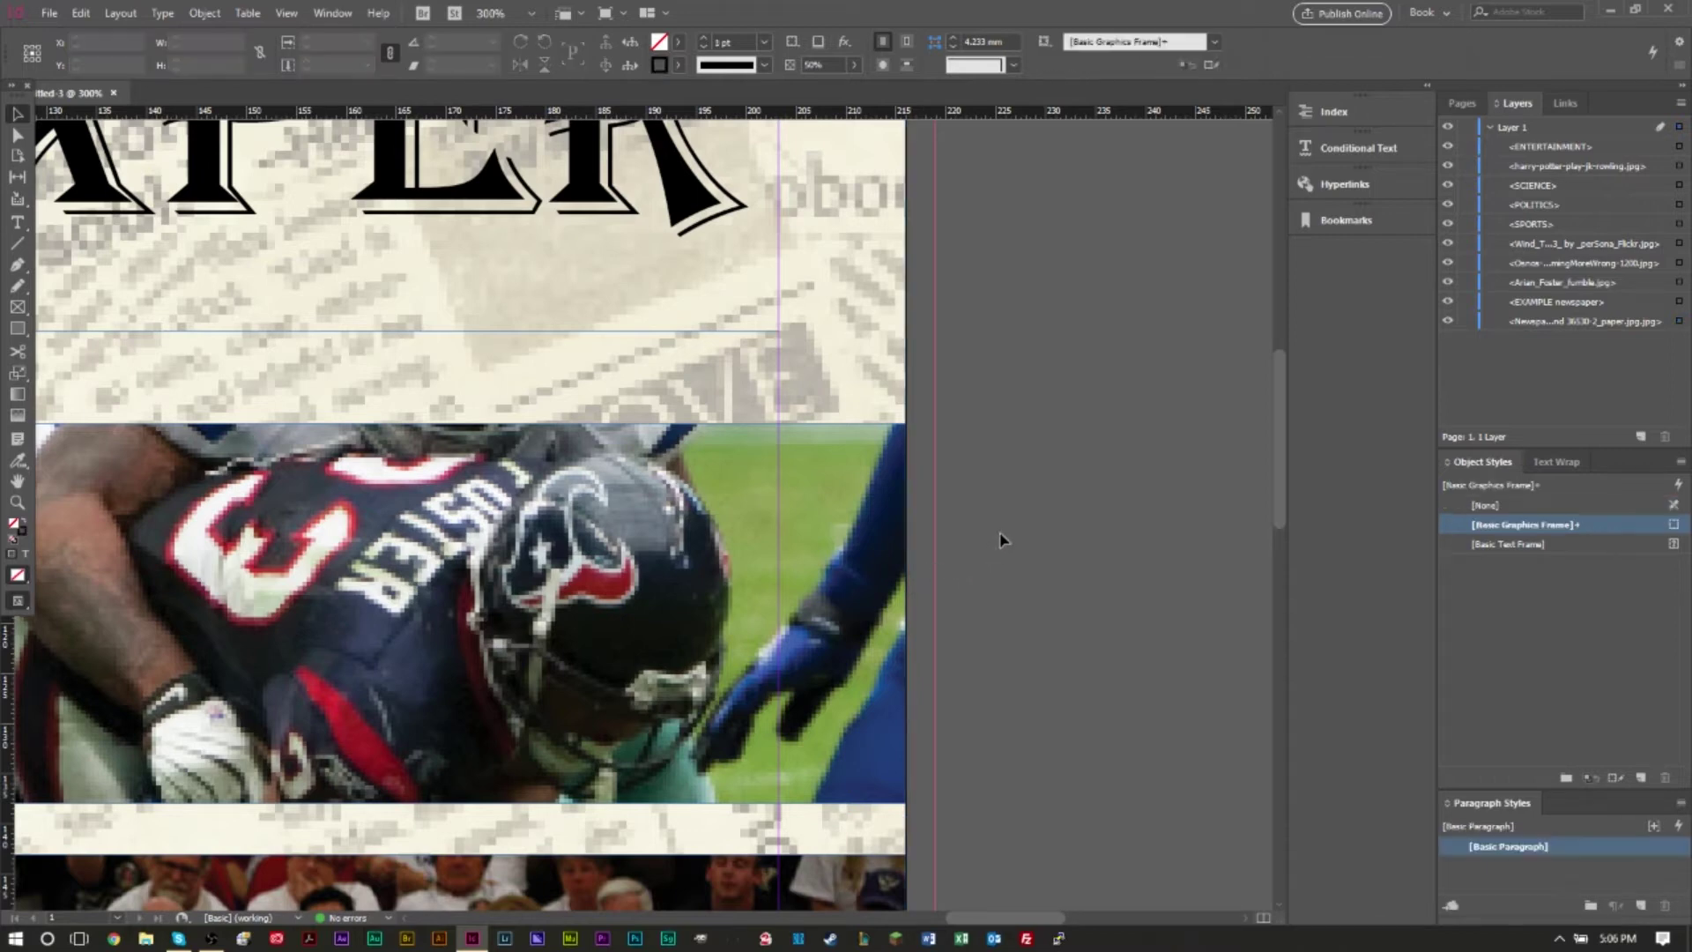
pyautogui.scroll(-4, 955, 537)
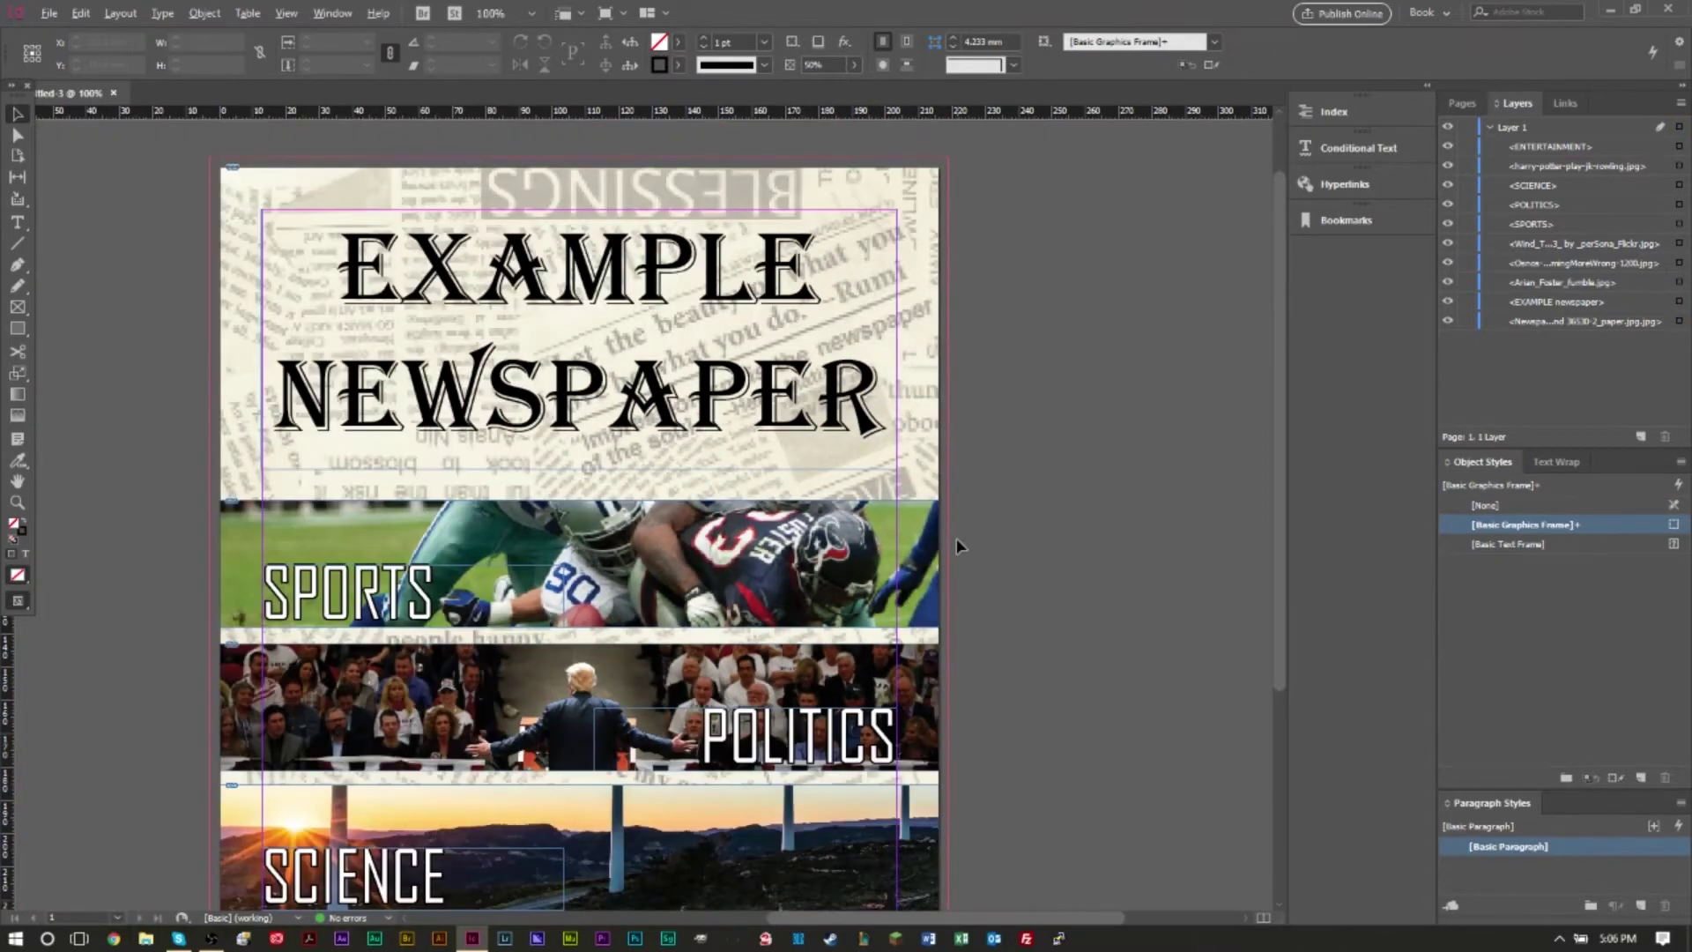
pyautogui.scroll(-1, 939, 541)
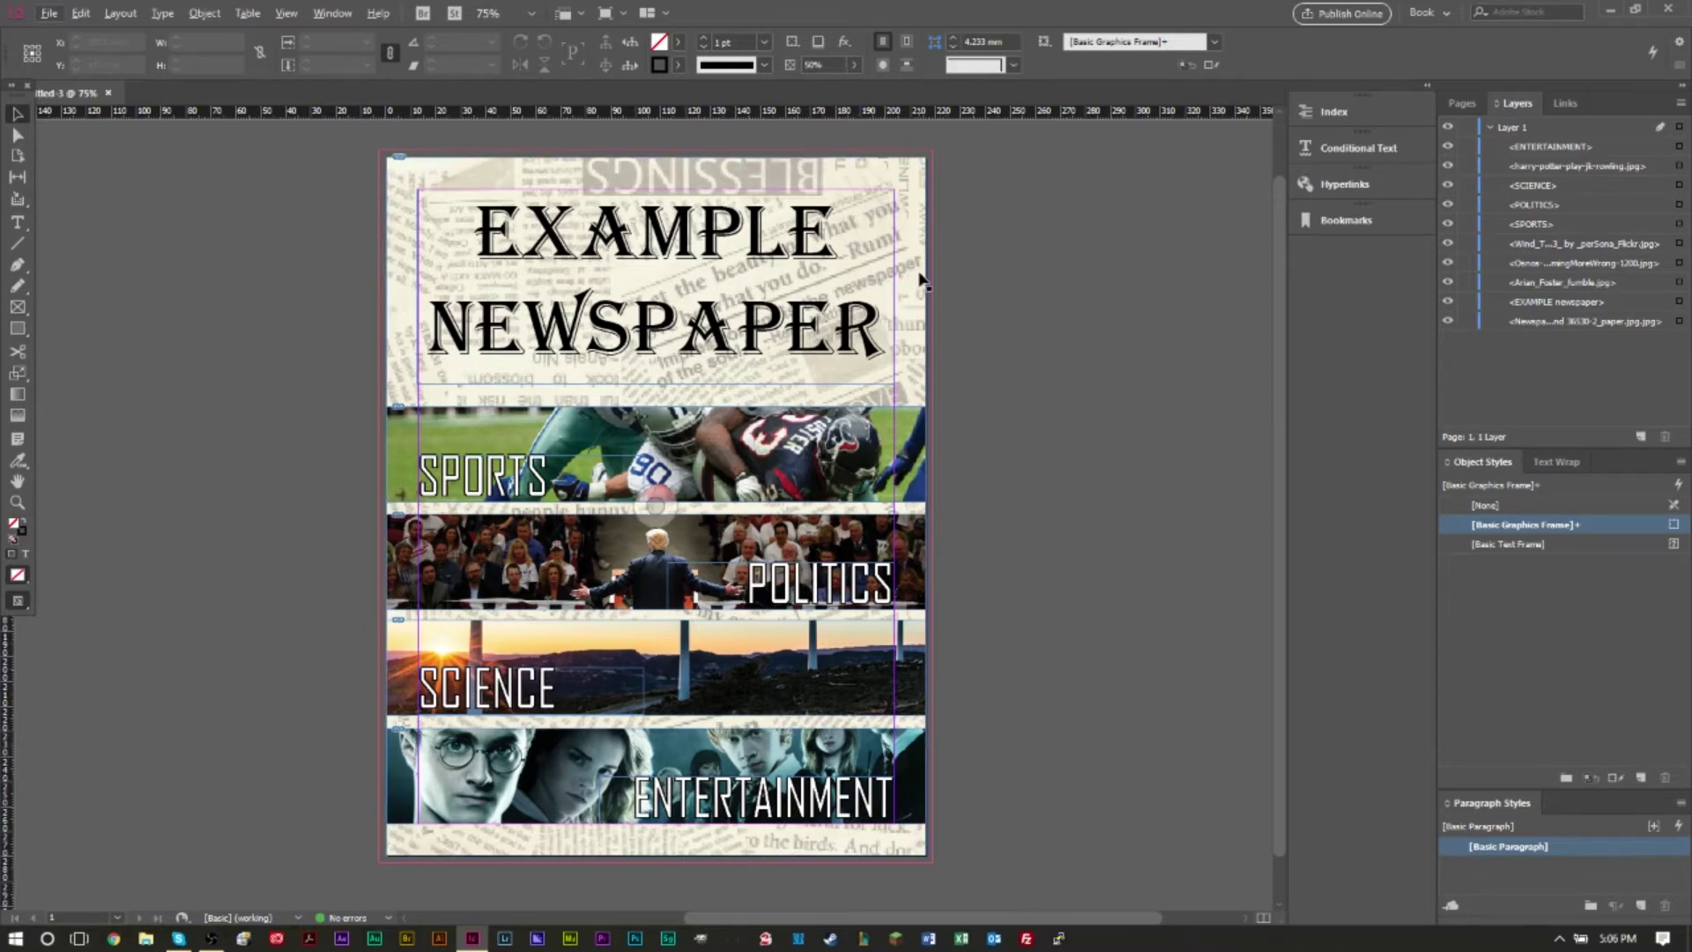
pyautogui.scroll(2, 929, 426)
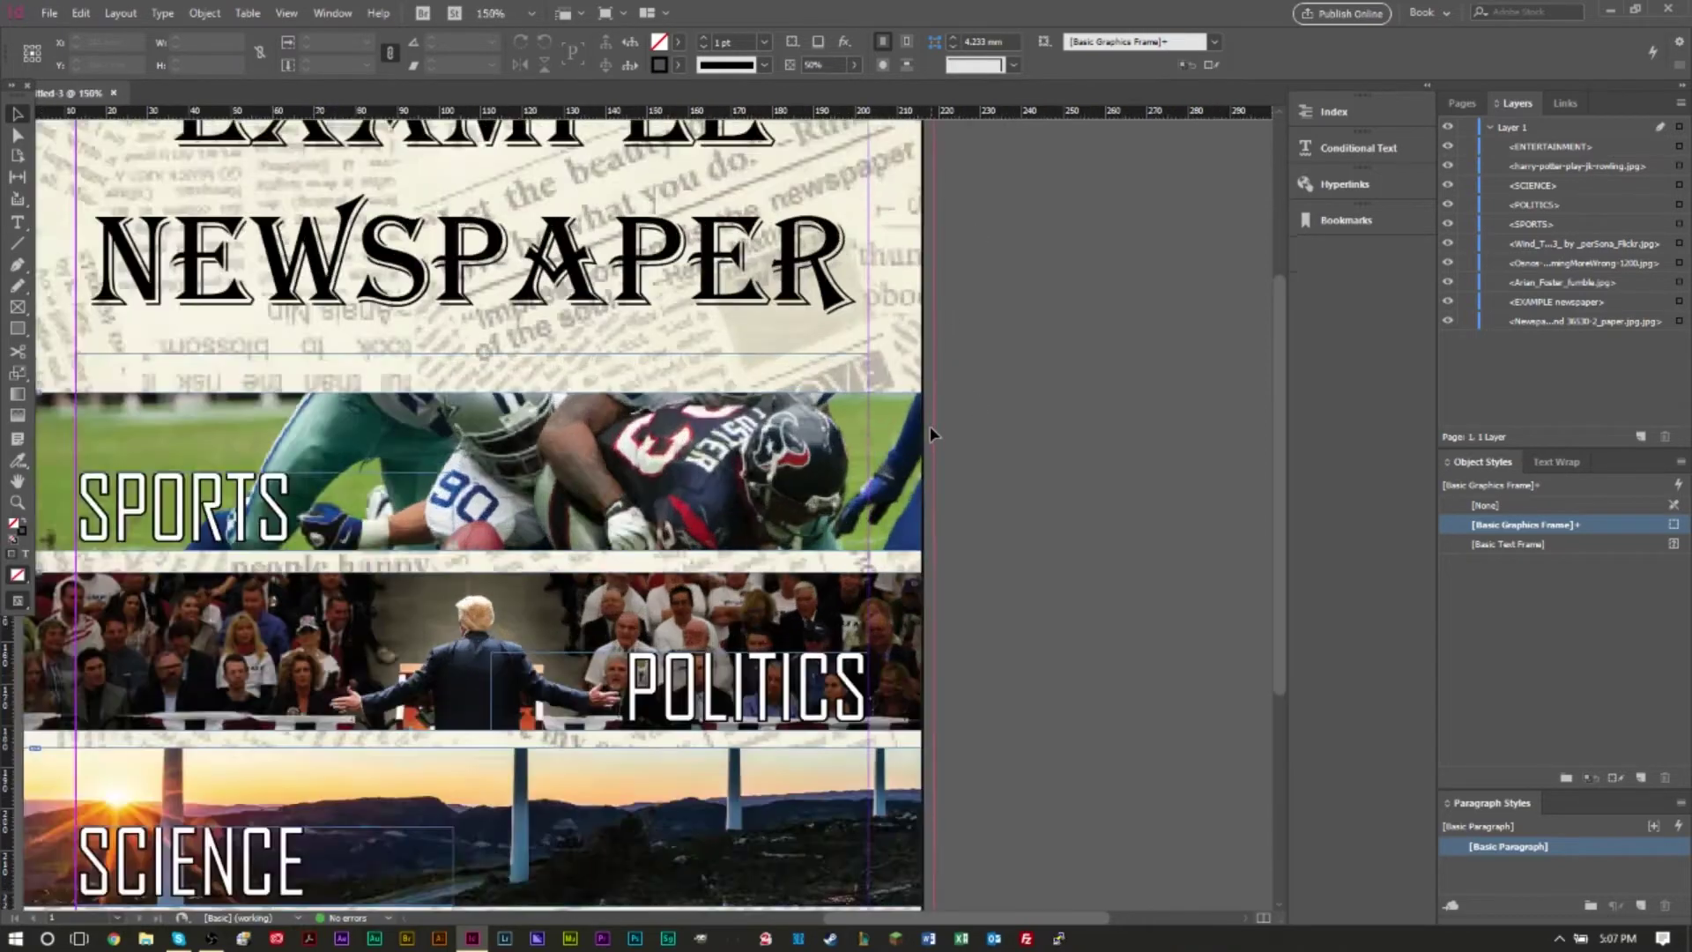
pyautogui.scroll(-2, 944, 426)
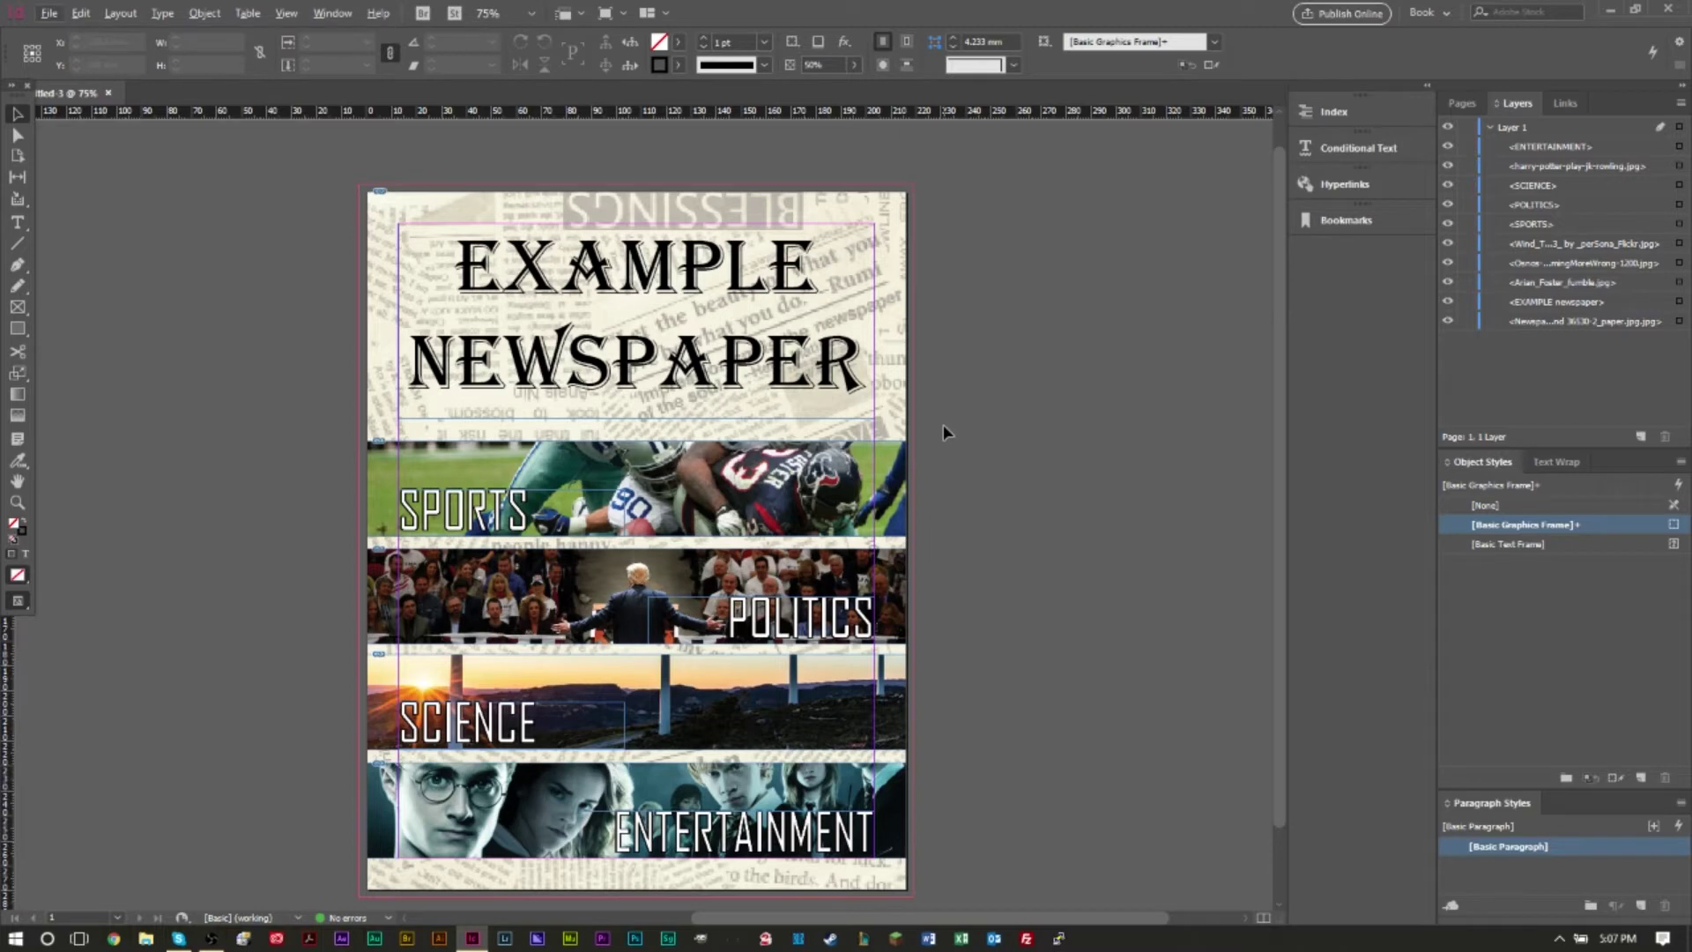
pyautogui.click(48, 13)
pyautogui.moveTo(66, 37)
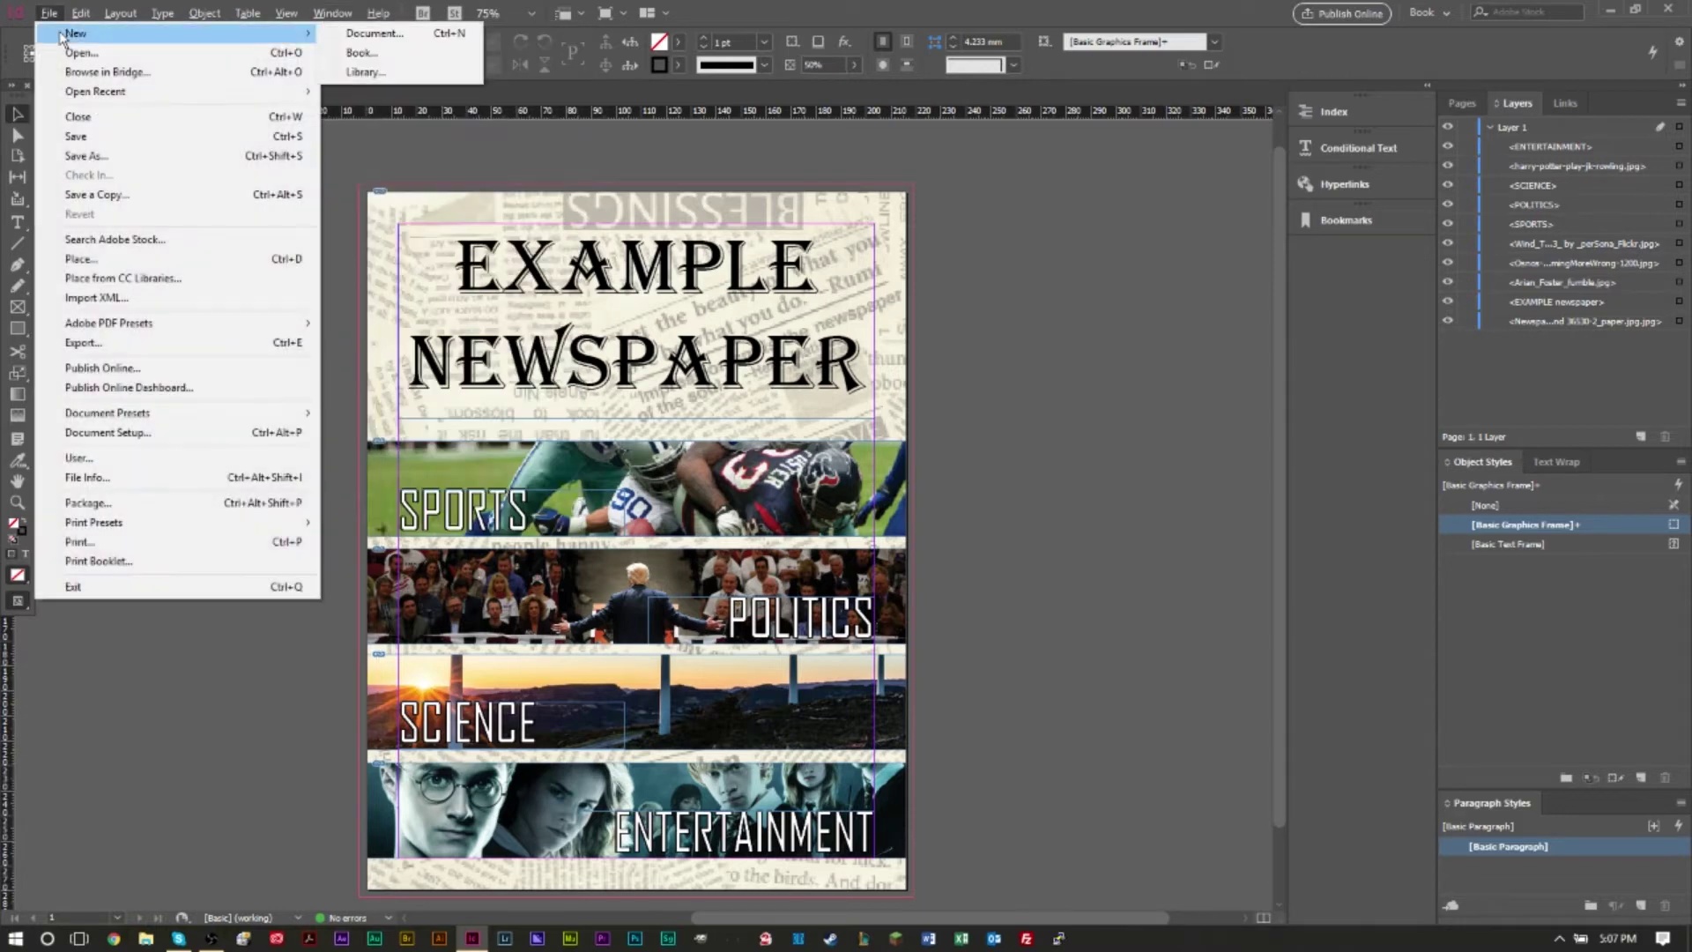
pyautogui.click(454, 34)
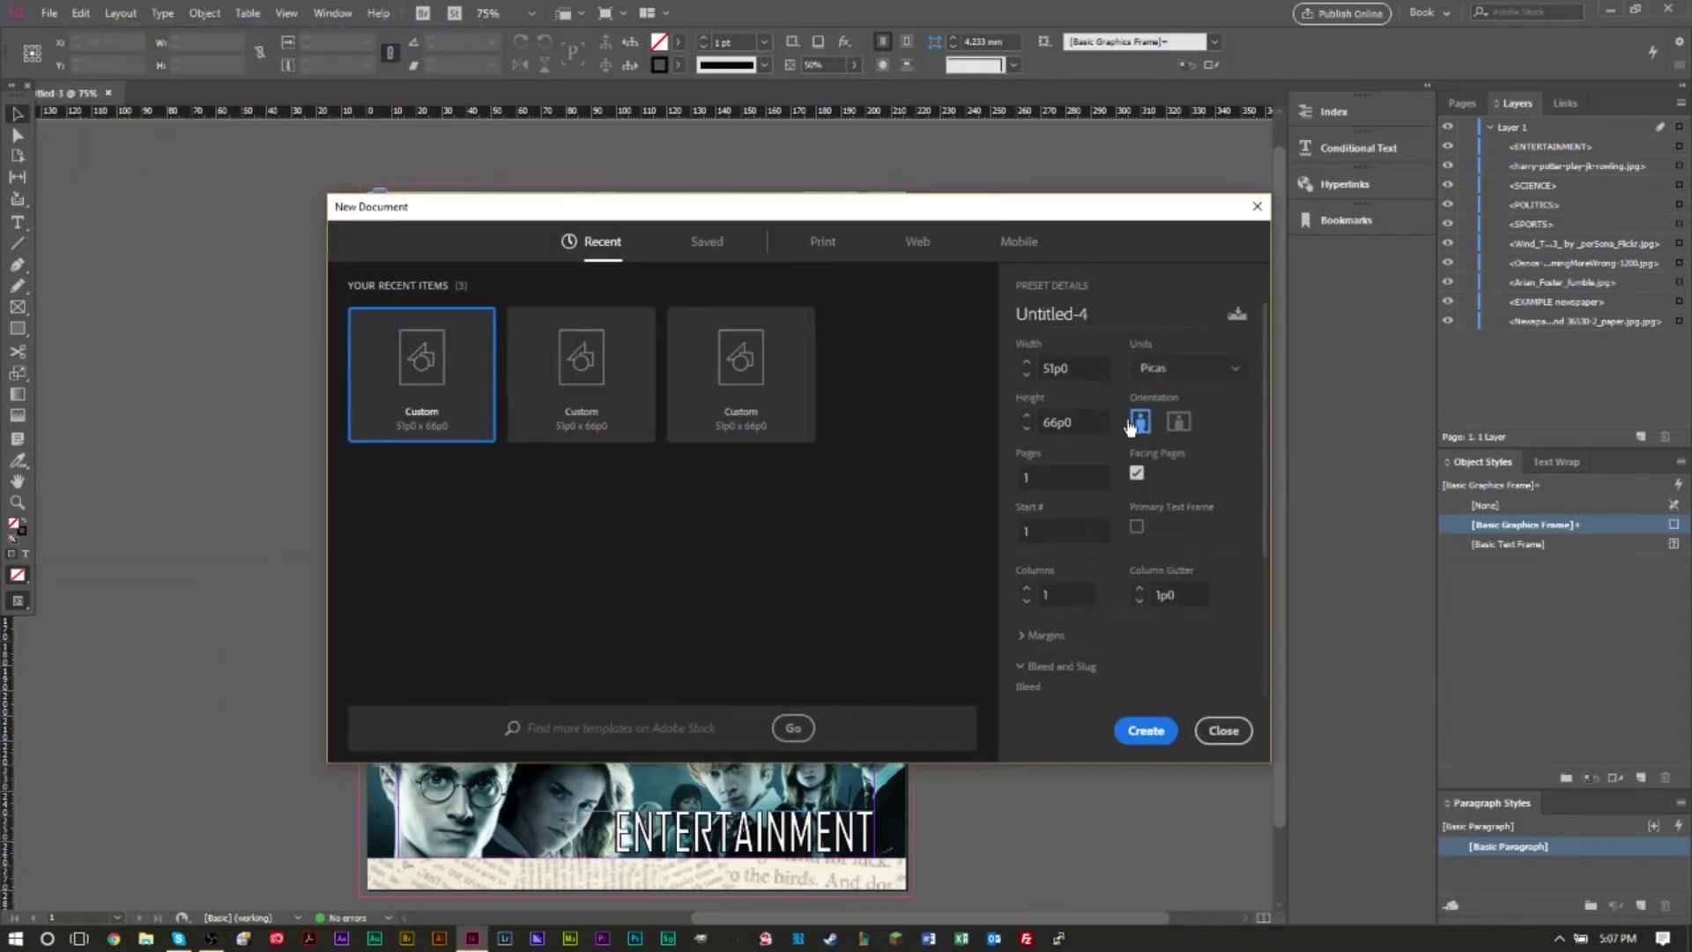
pyautogui.click(1186, 380)
pyautogui.click(1209, 489)
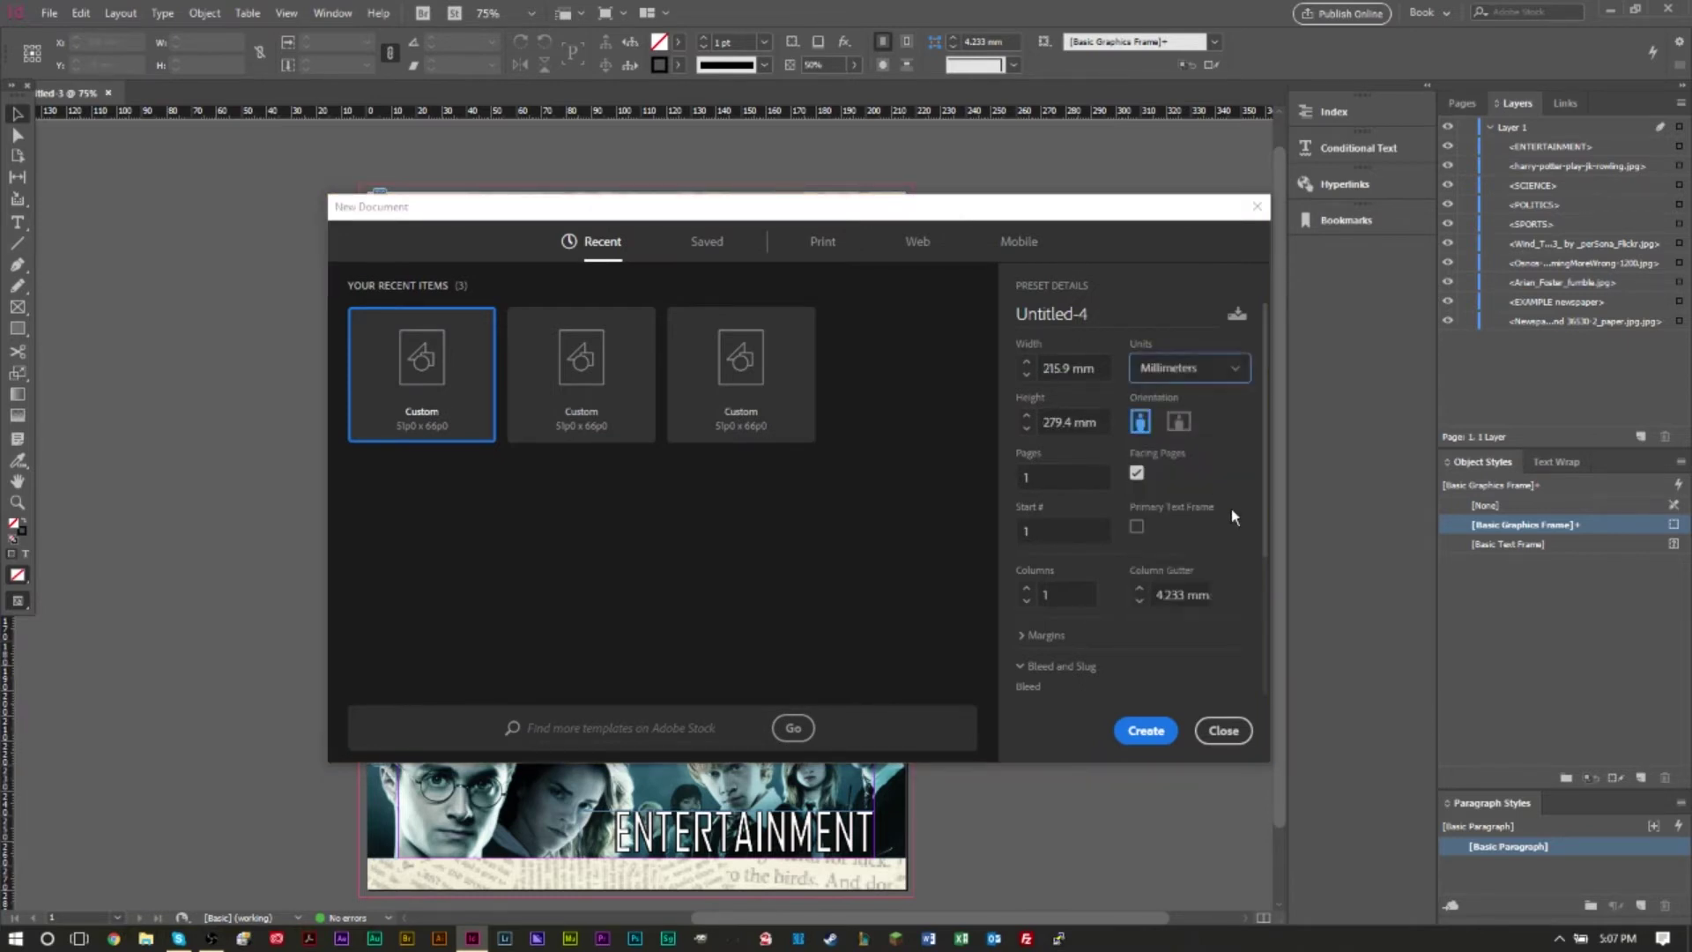
pyautogui.scroll(-3, 1232, 516)
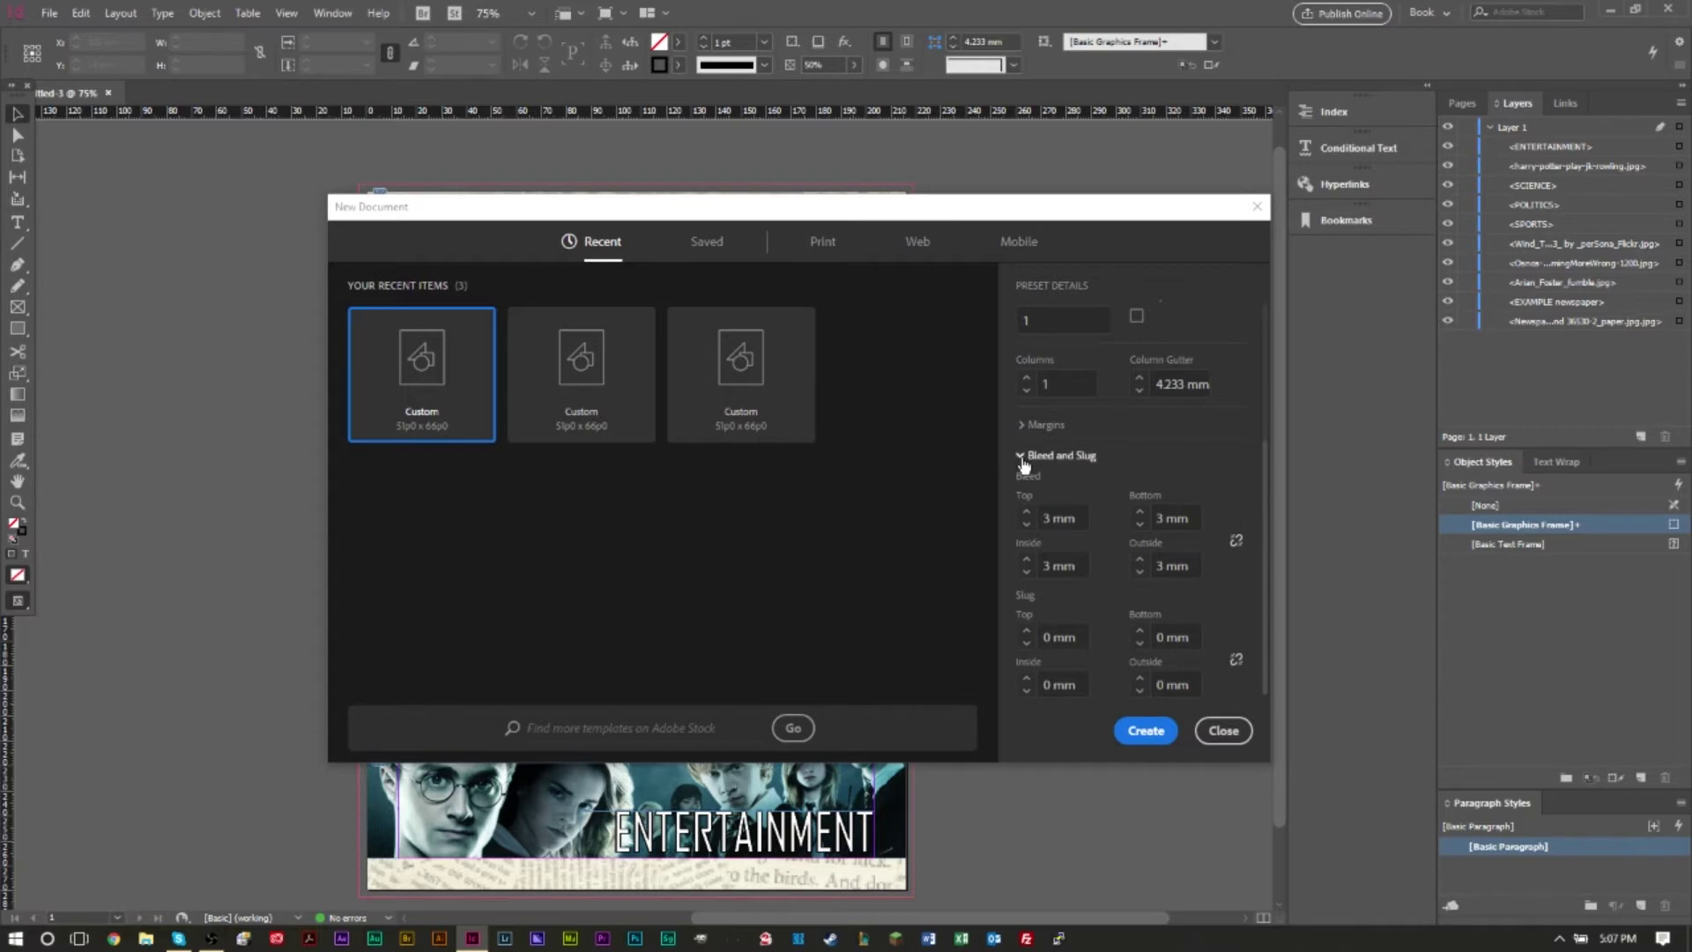
pyautogui.click(1022, 457)
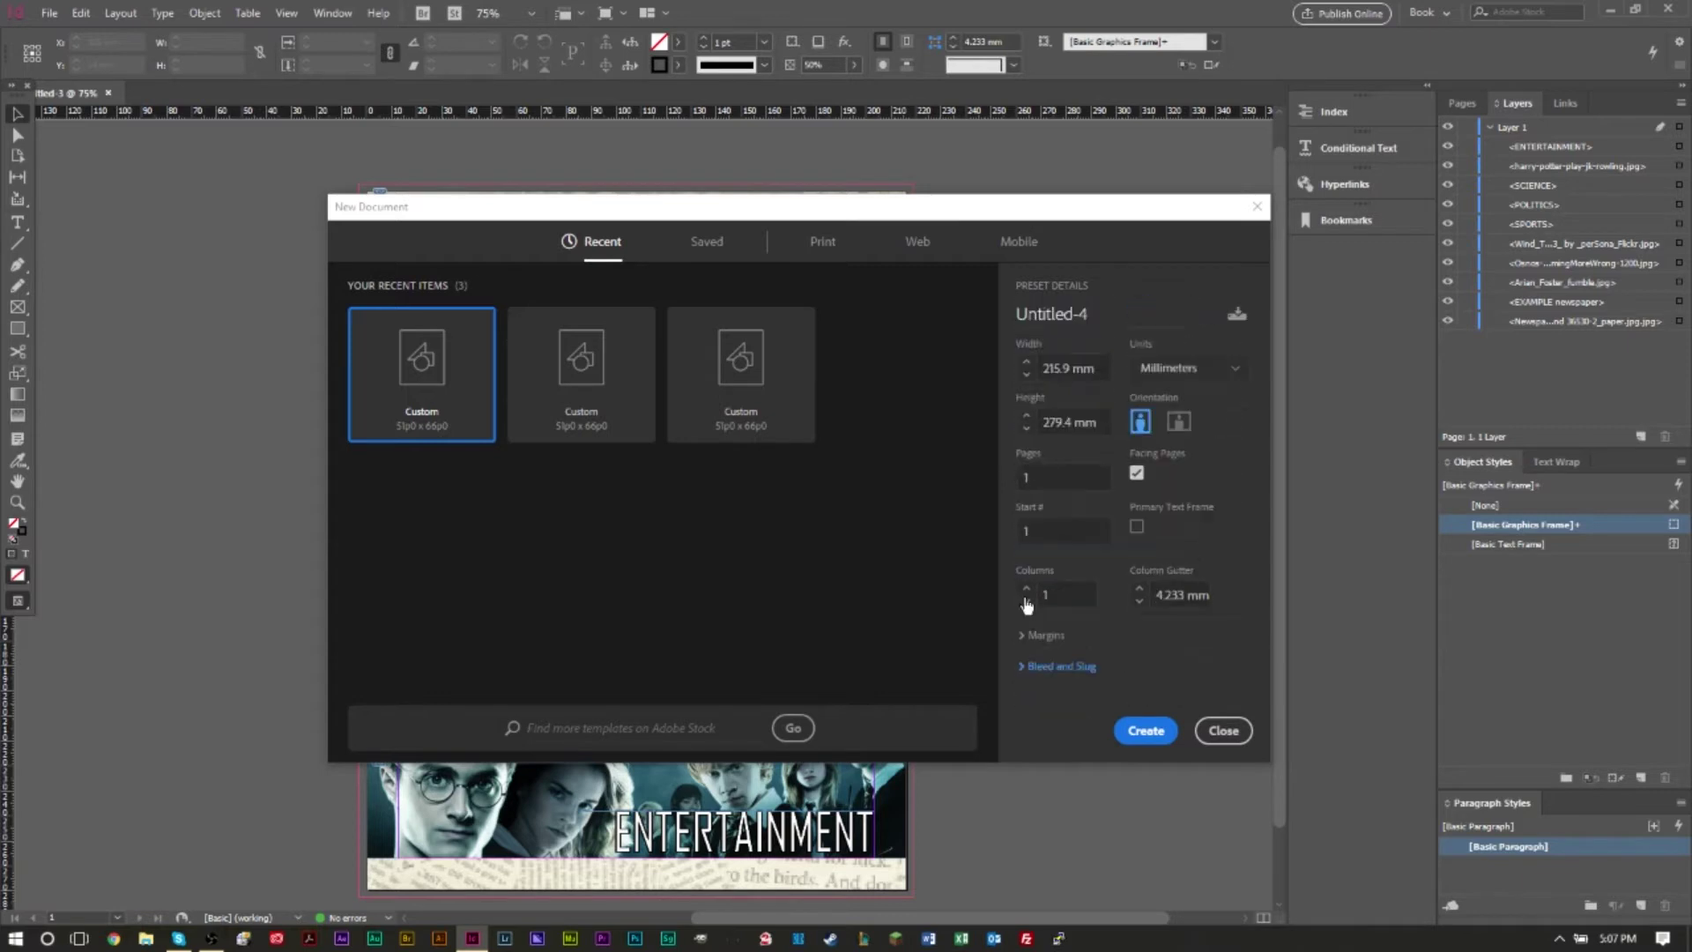
pyautogui.click(1024, 667)
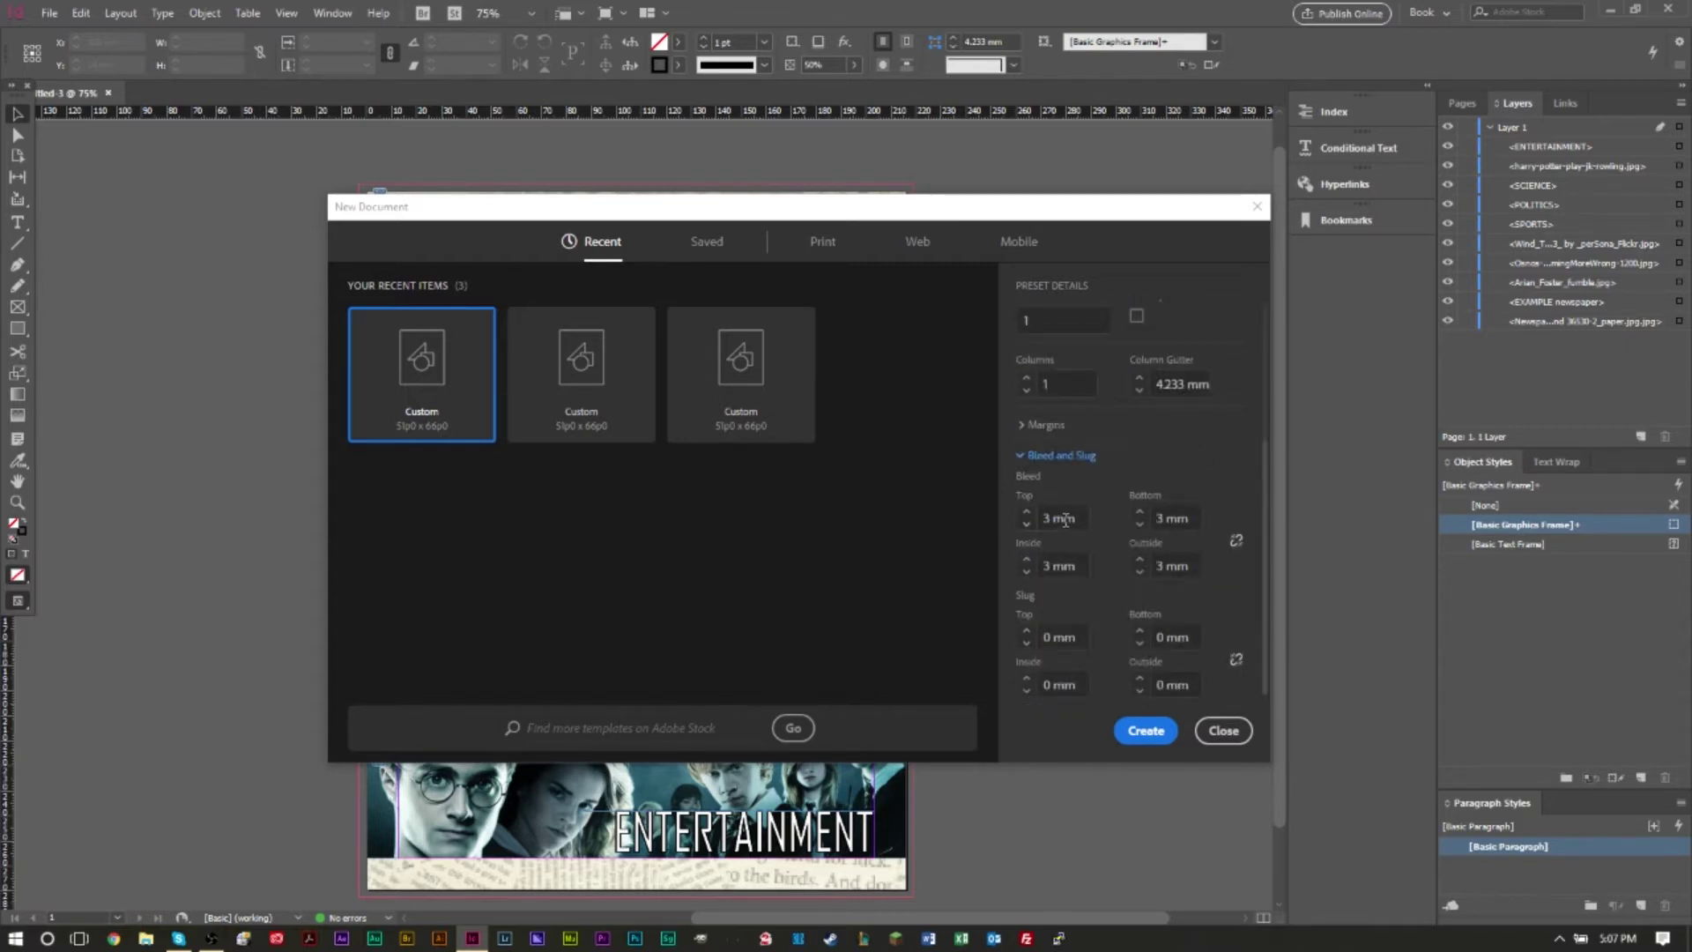
pyautogui.click(1066, 521)
pyautogui.write('2')
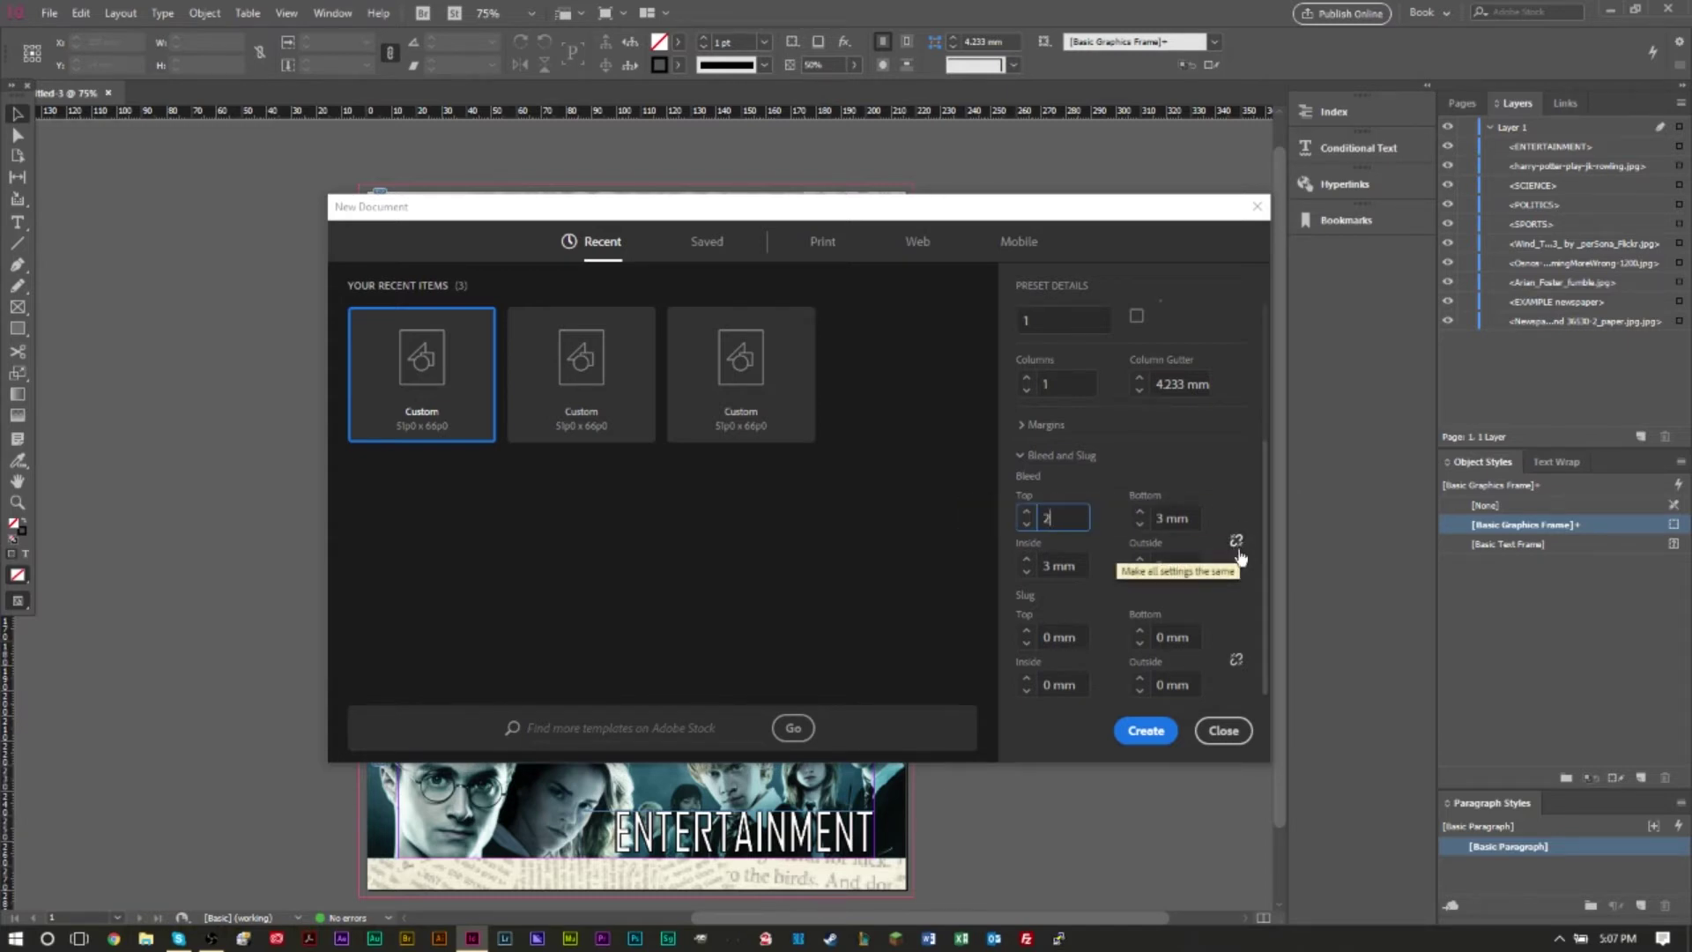
pyautogui.click(1238, 546)
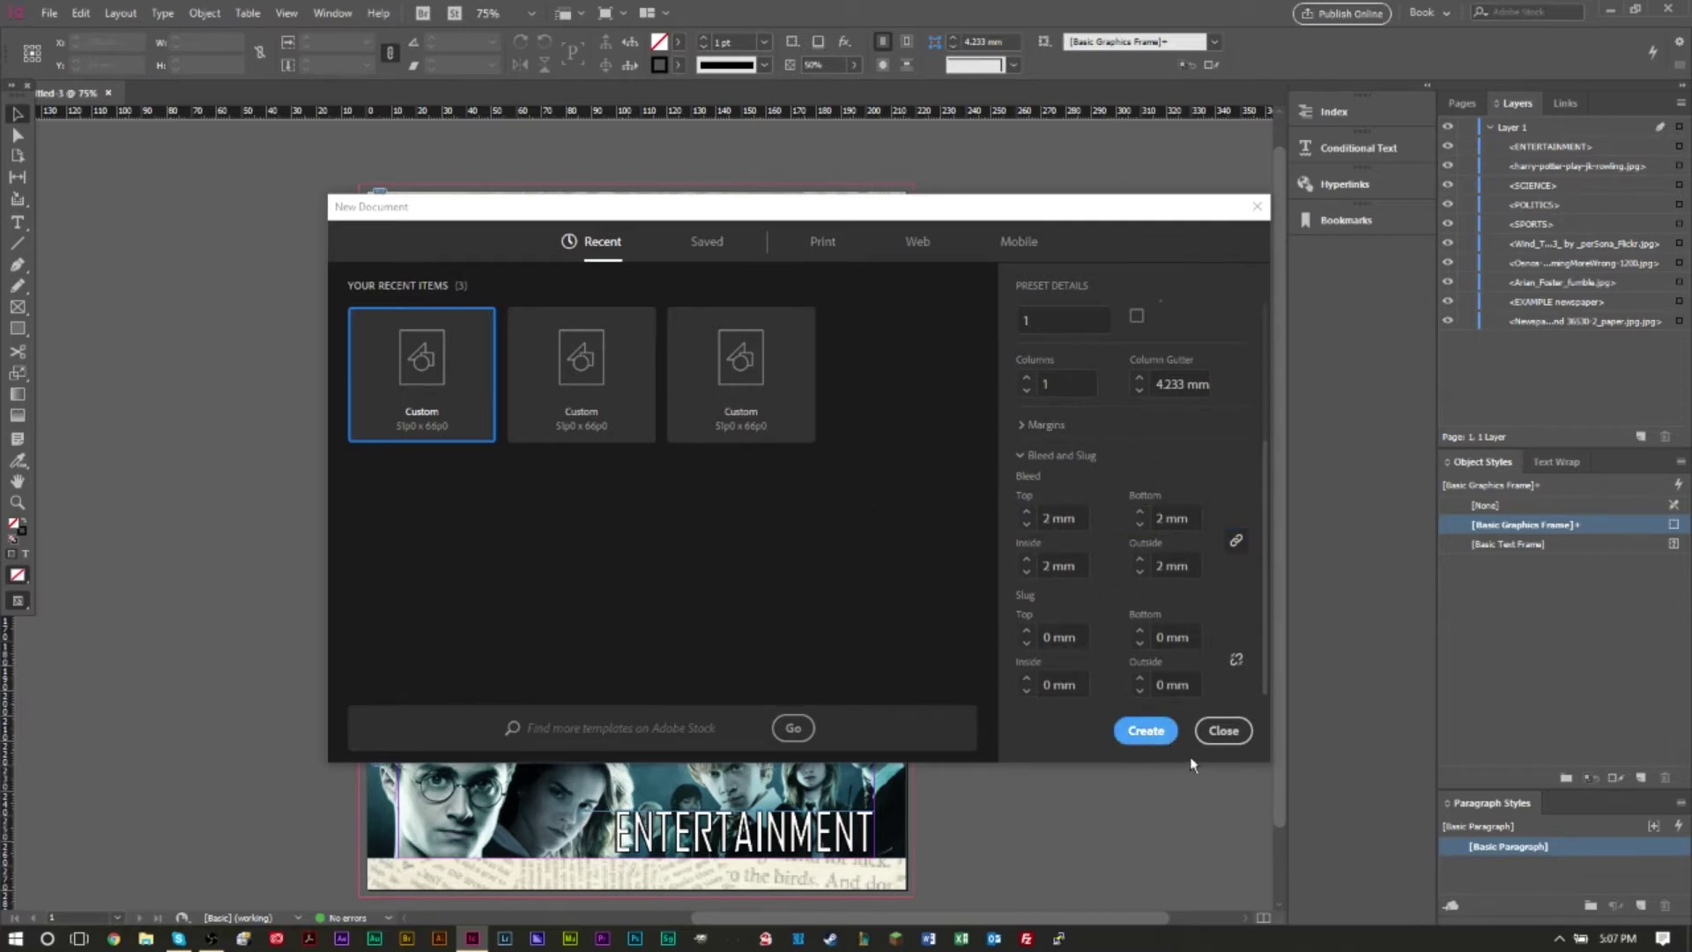
pyautogui.click(1146, 731)
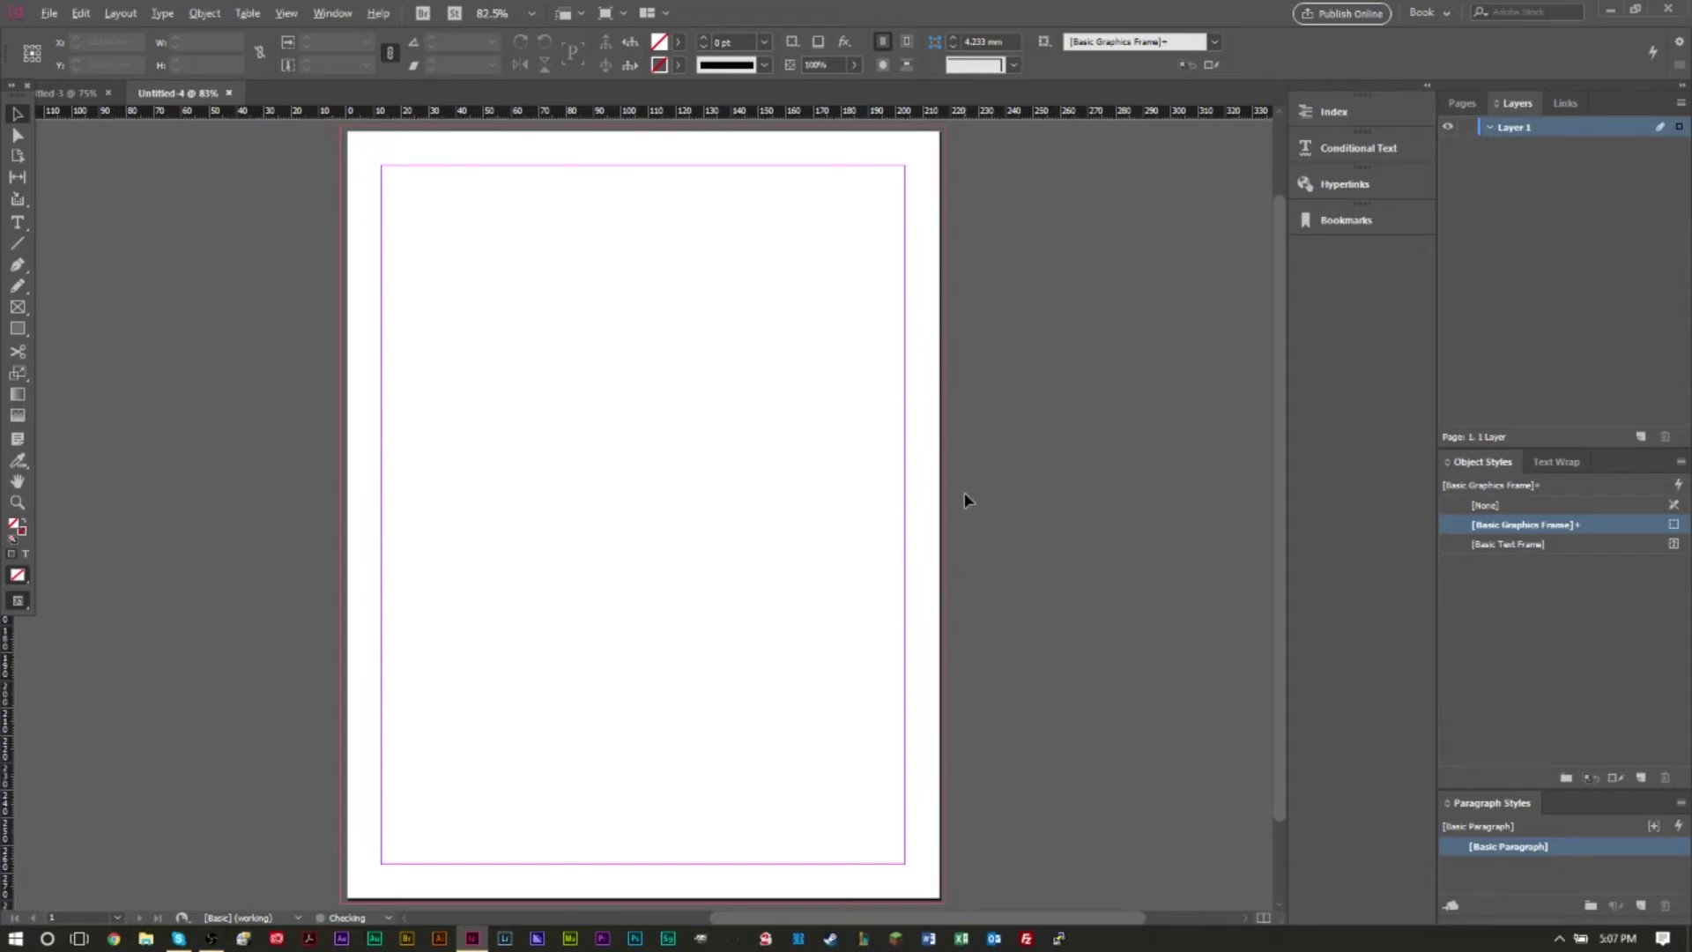
pyautogui.scroll(4, 965, 492)
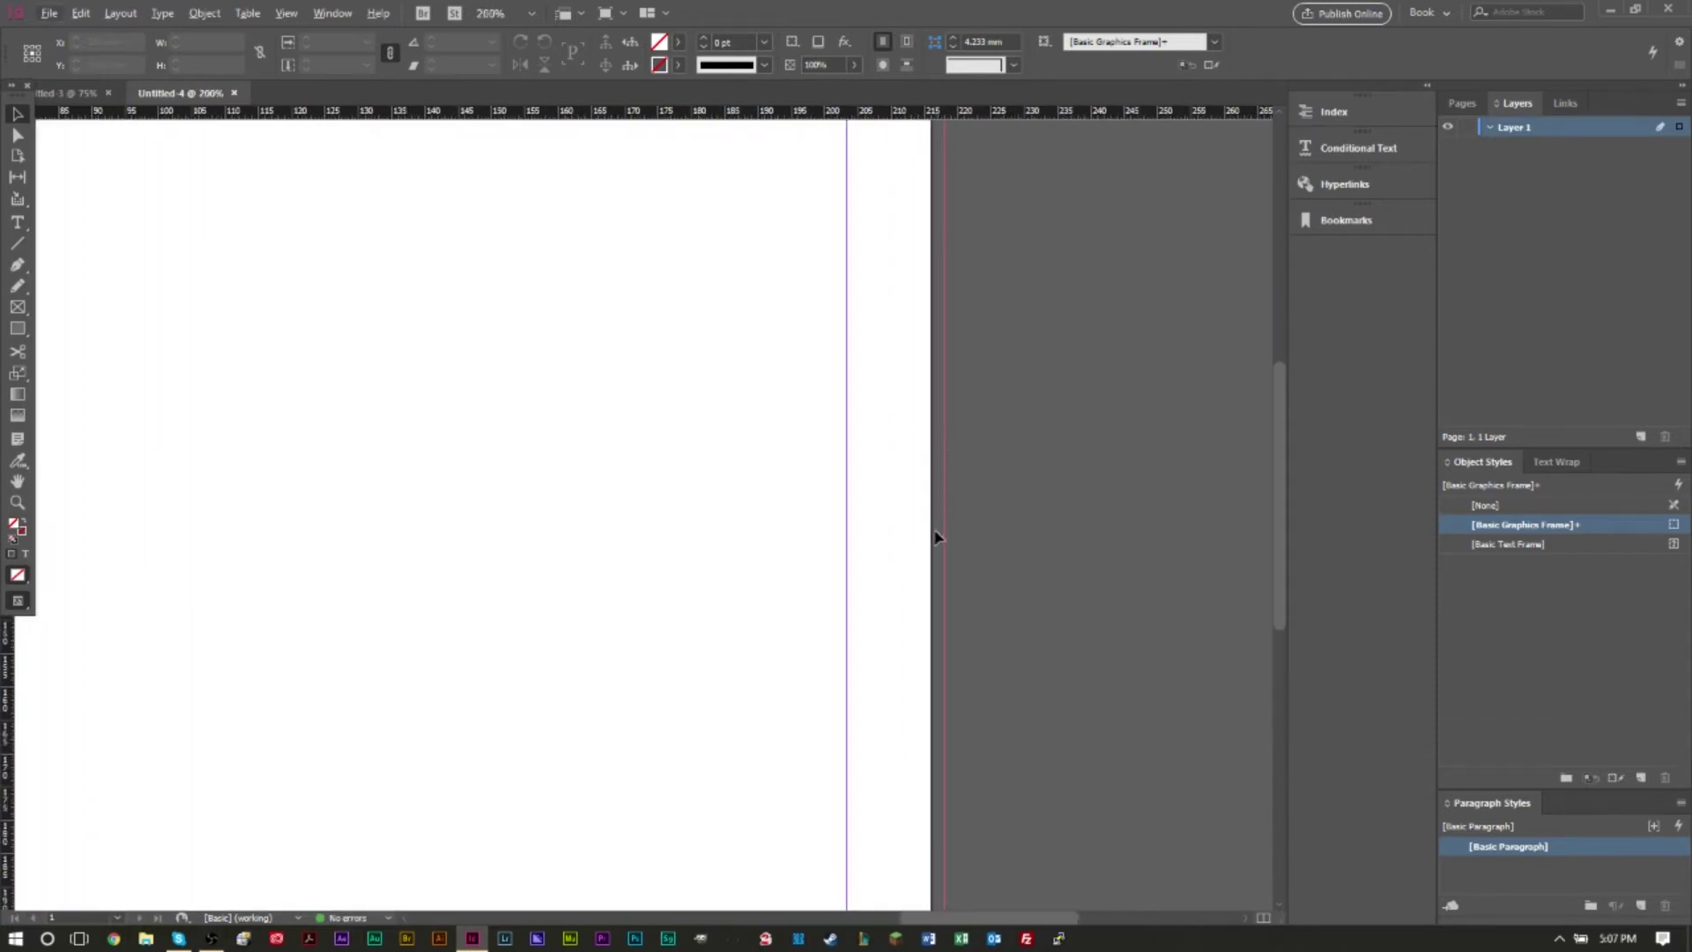
pyautogui.hotkey('ctrl', '0')
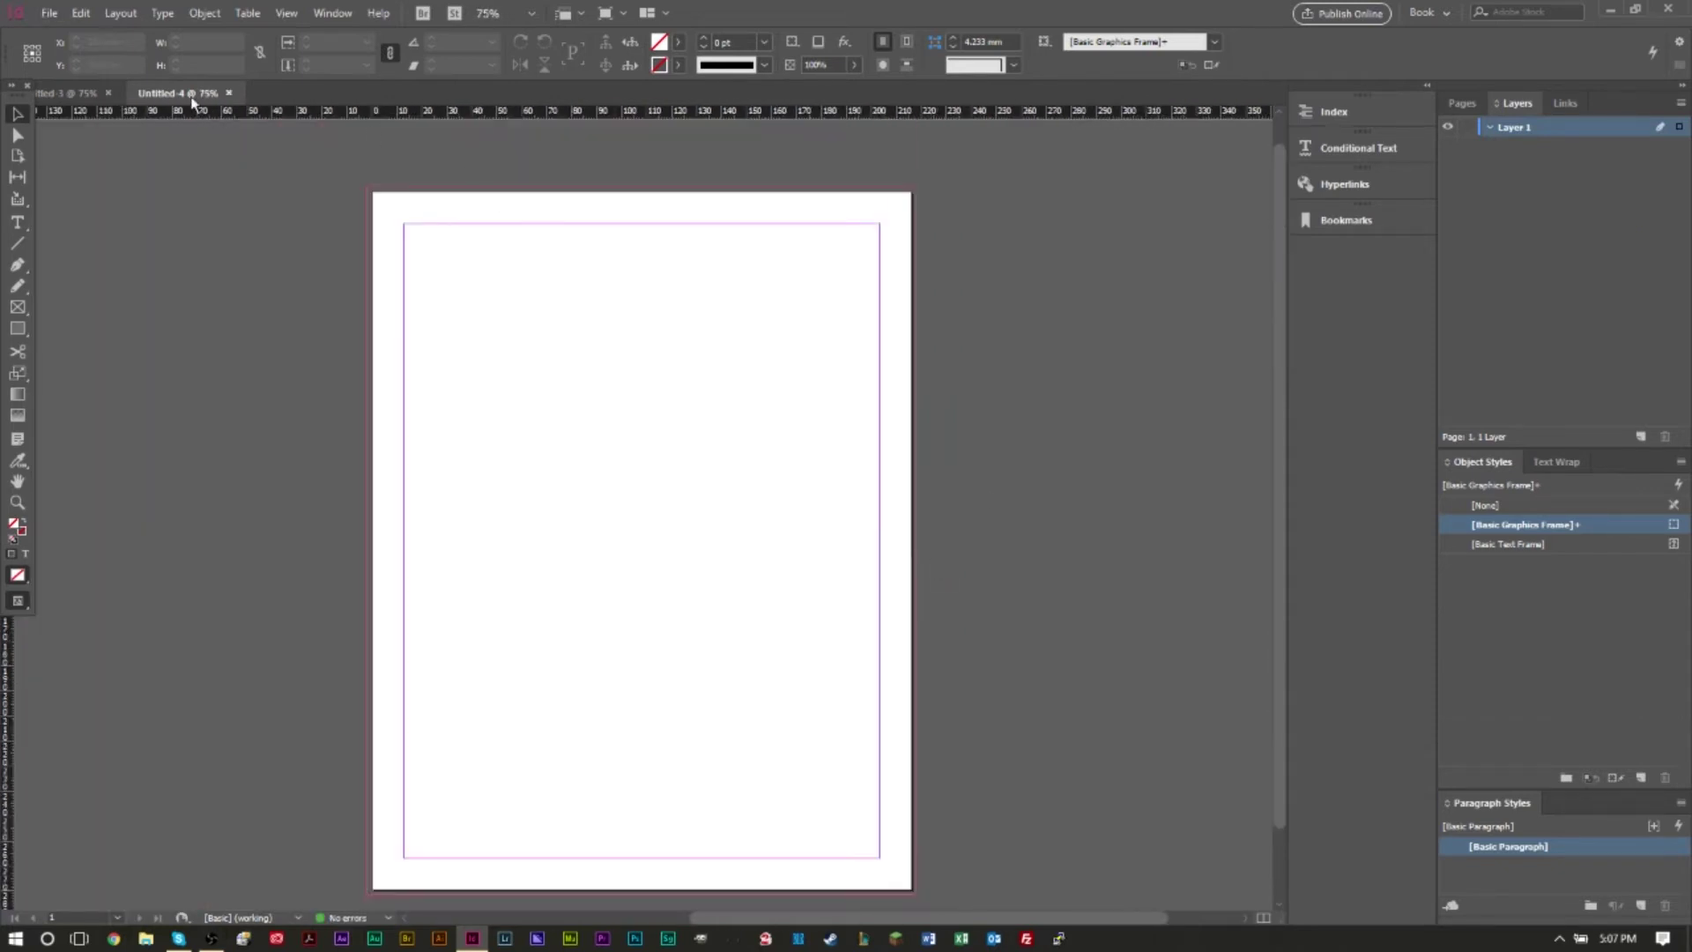
pyautogui.click(230, 93)
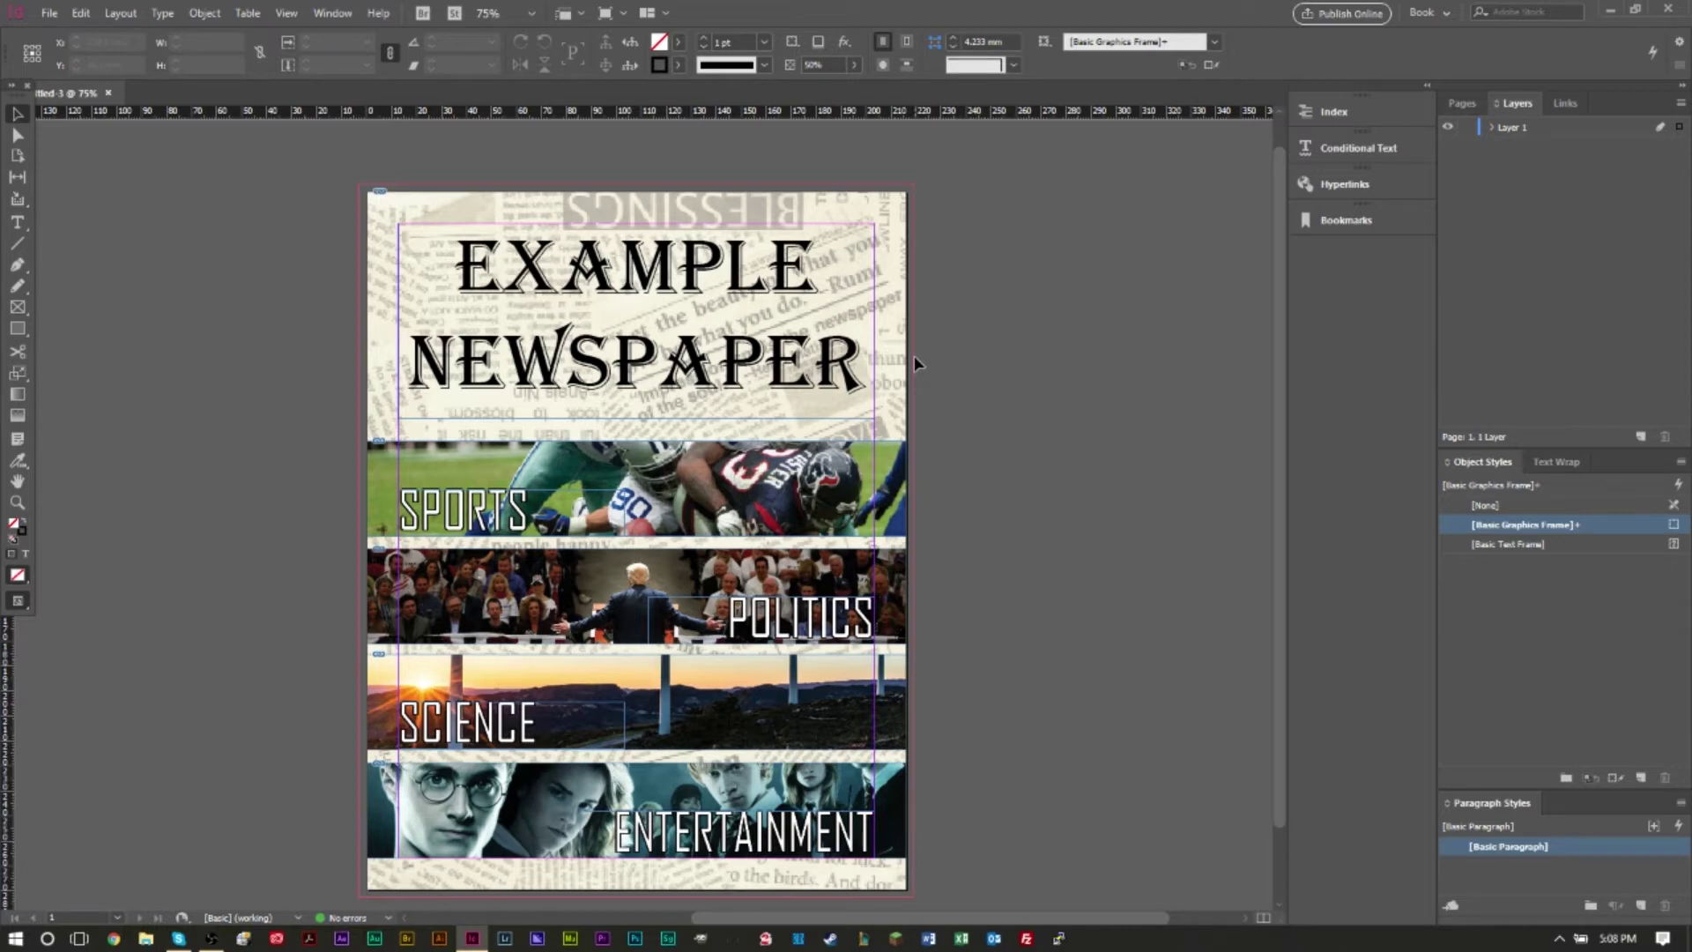
pyautogui.click(49, 14)
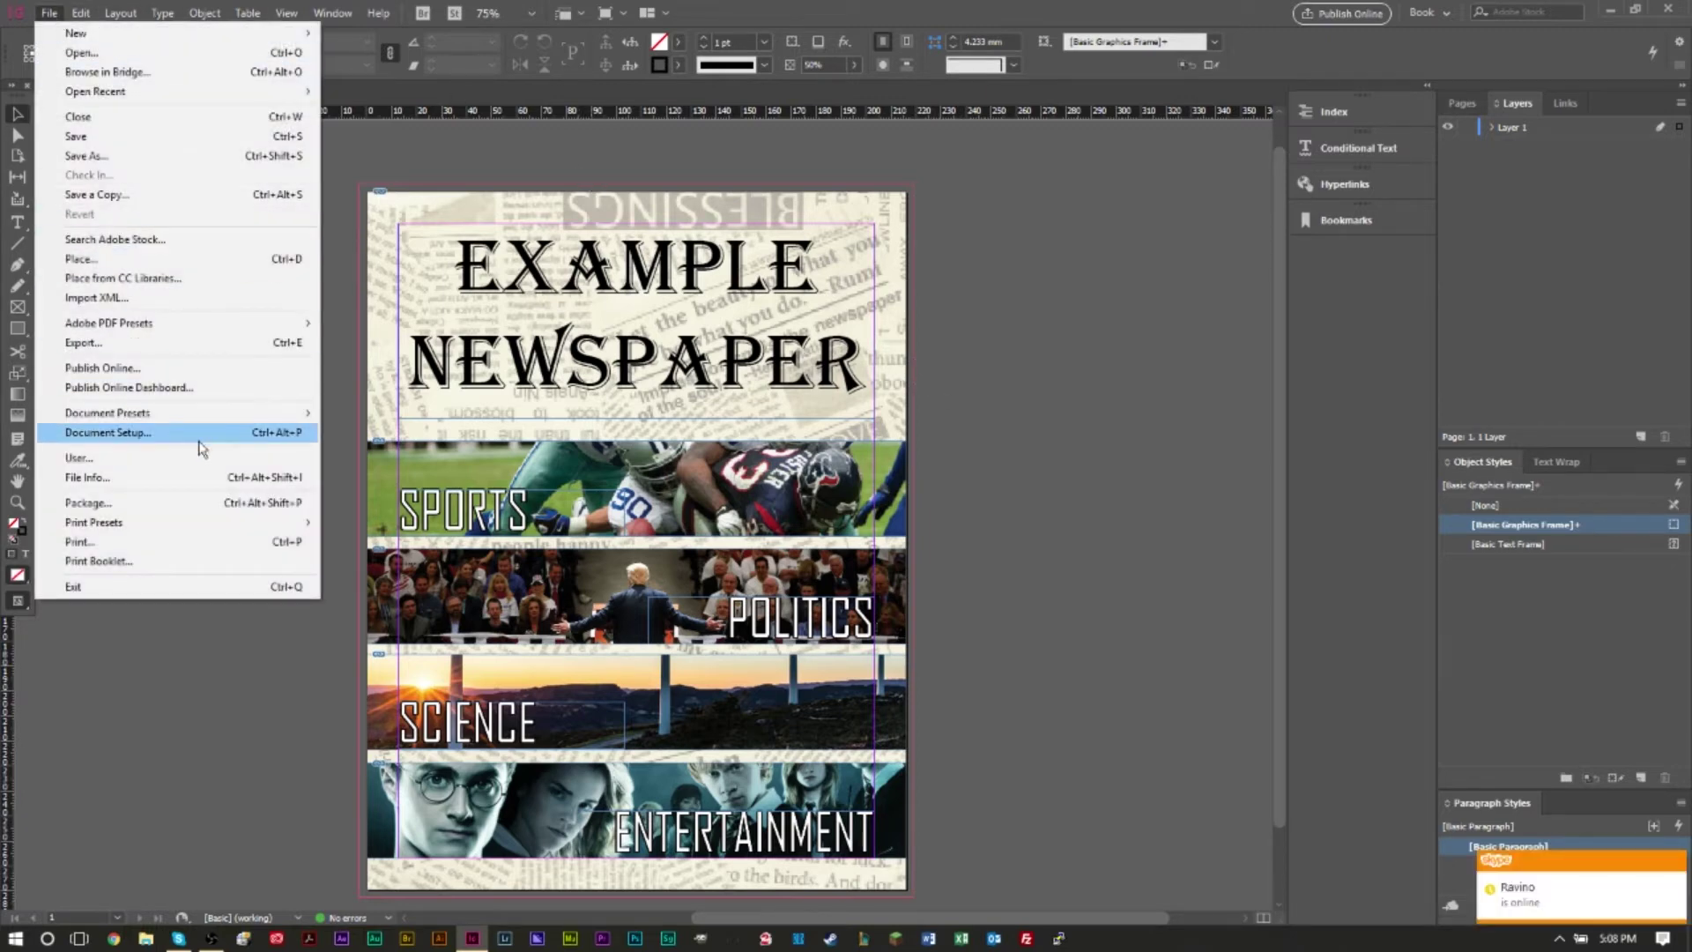
pyautogui.click(199, 440)
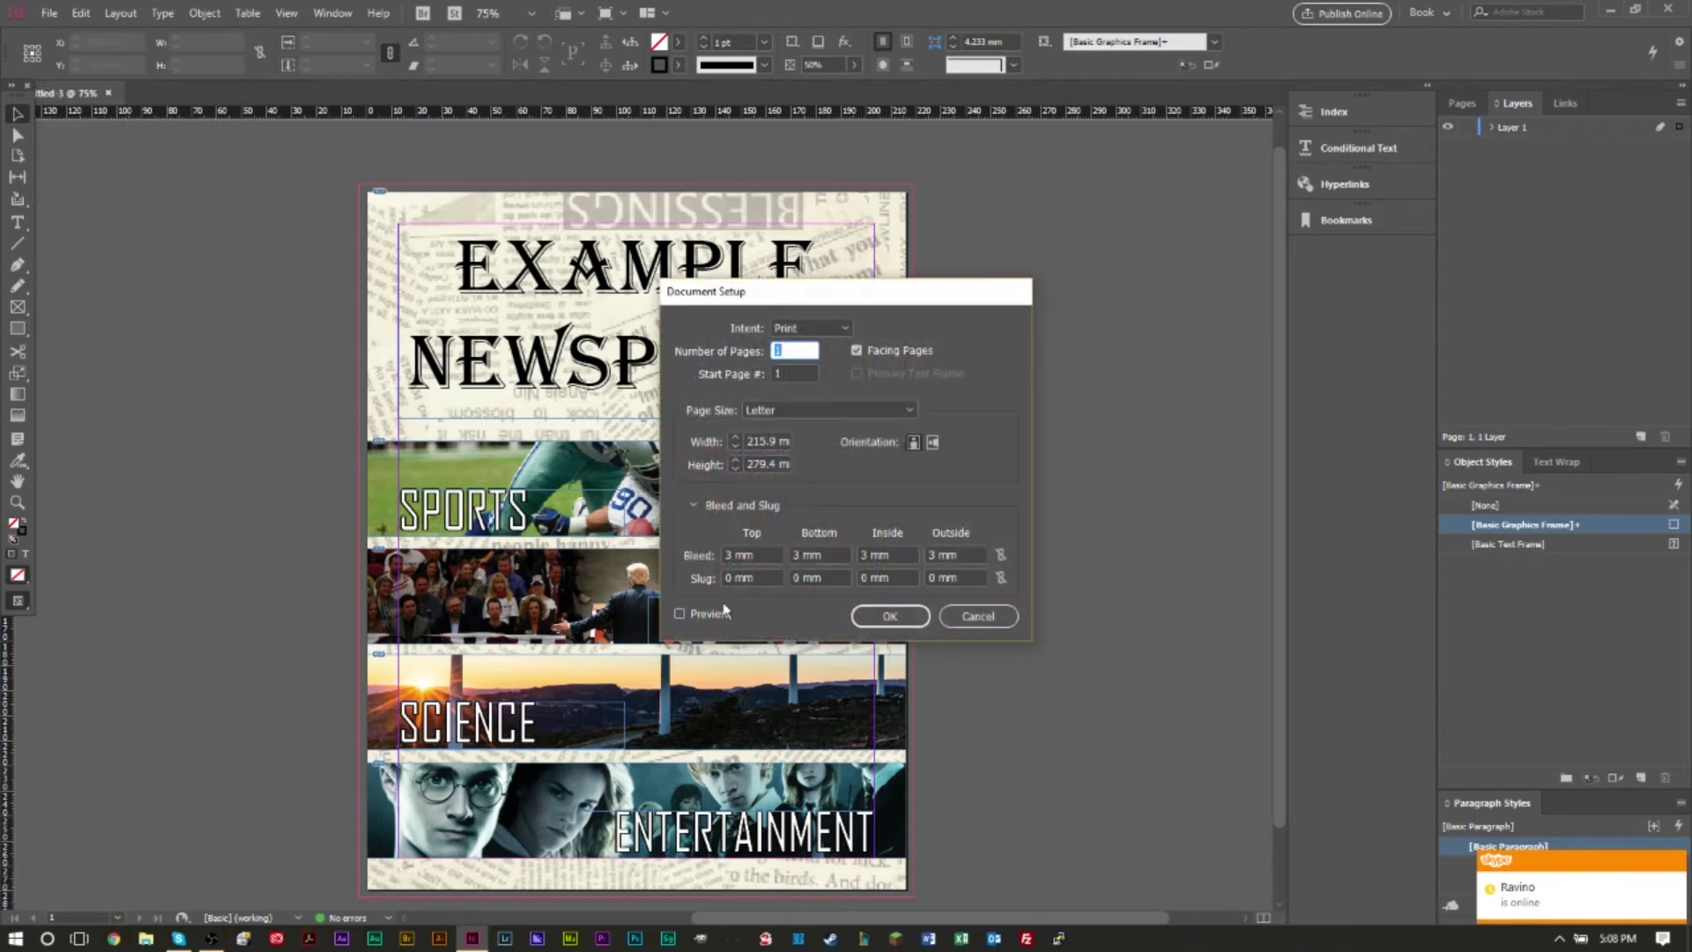
pyautogui.click(693, 504)
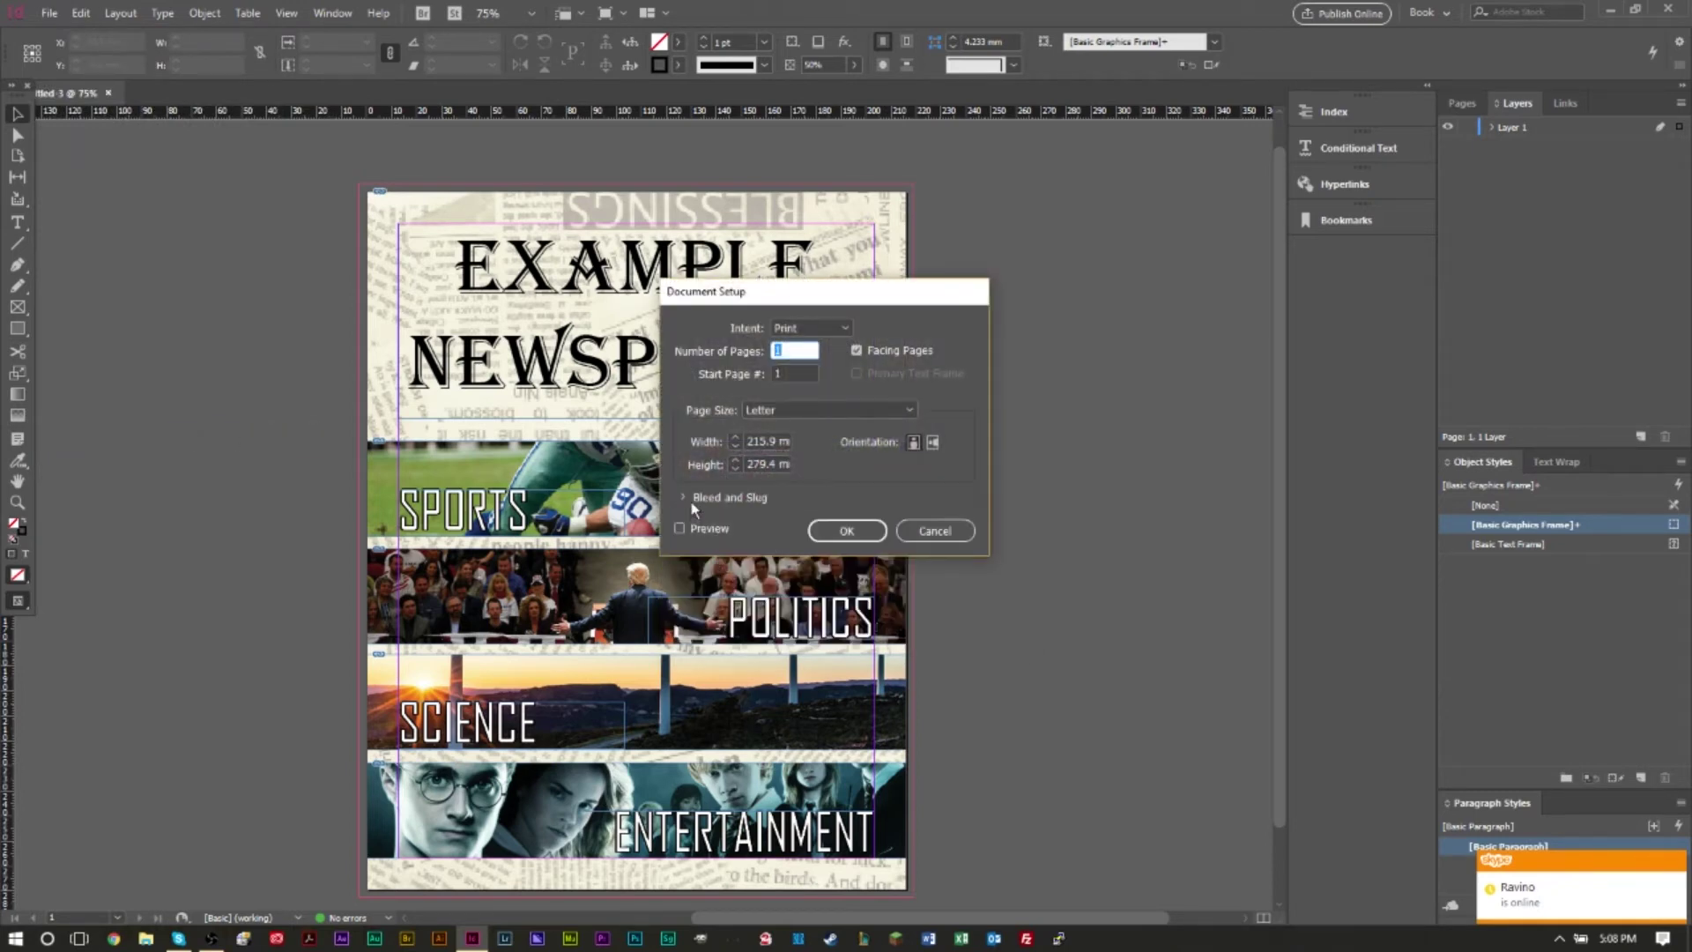
pyautogui.click(690, 499)
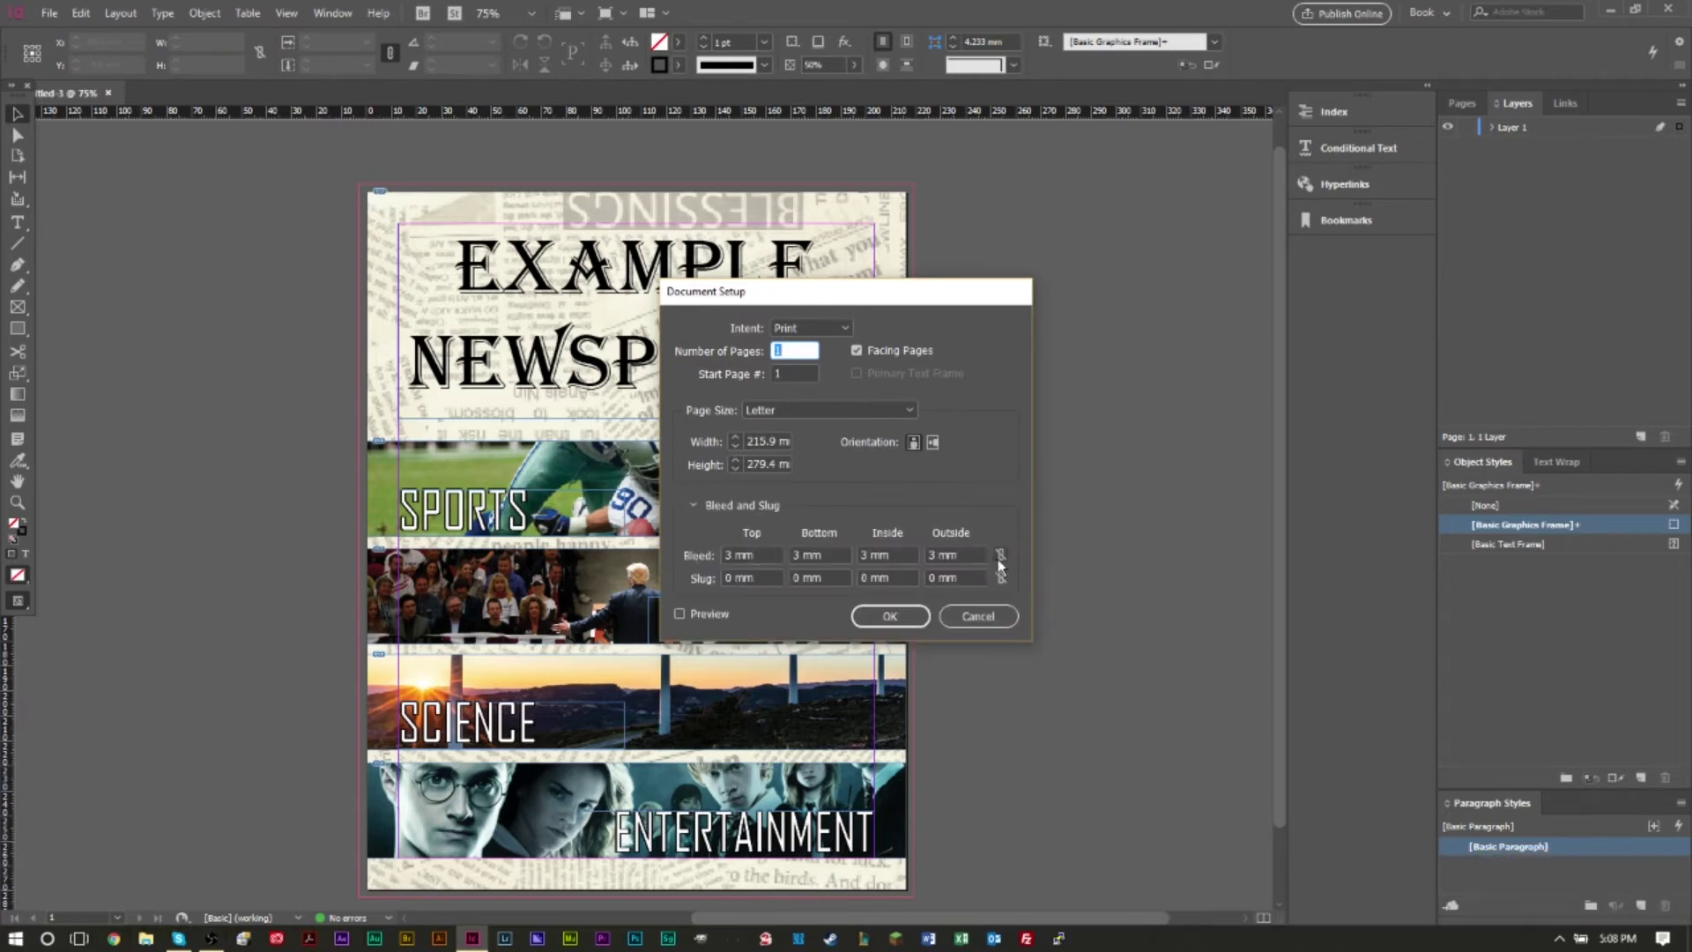
pyautogui.click(907, 617)
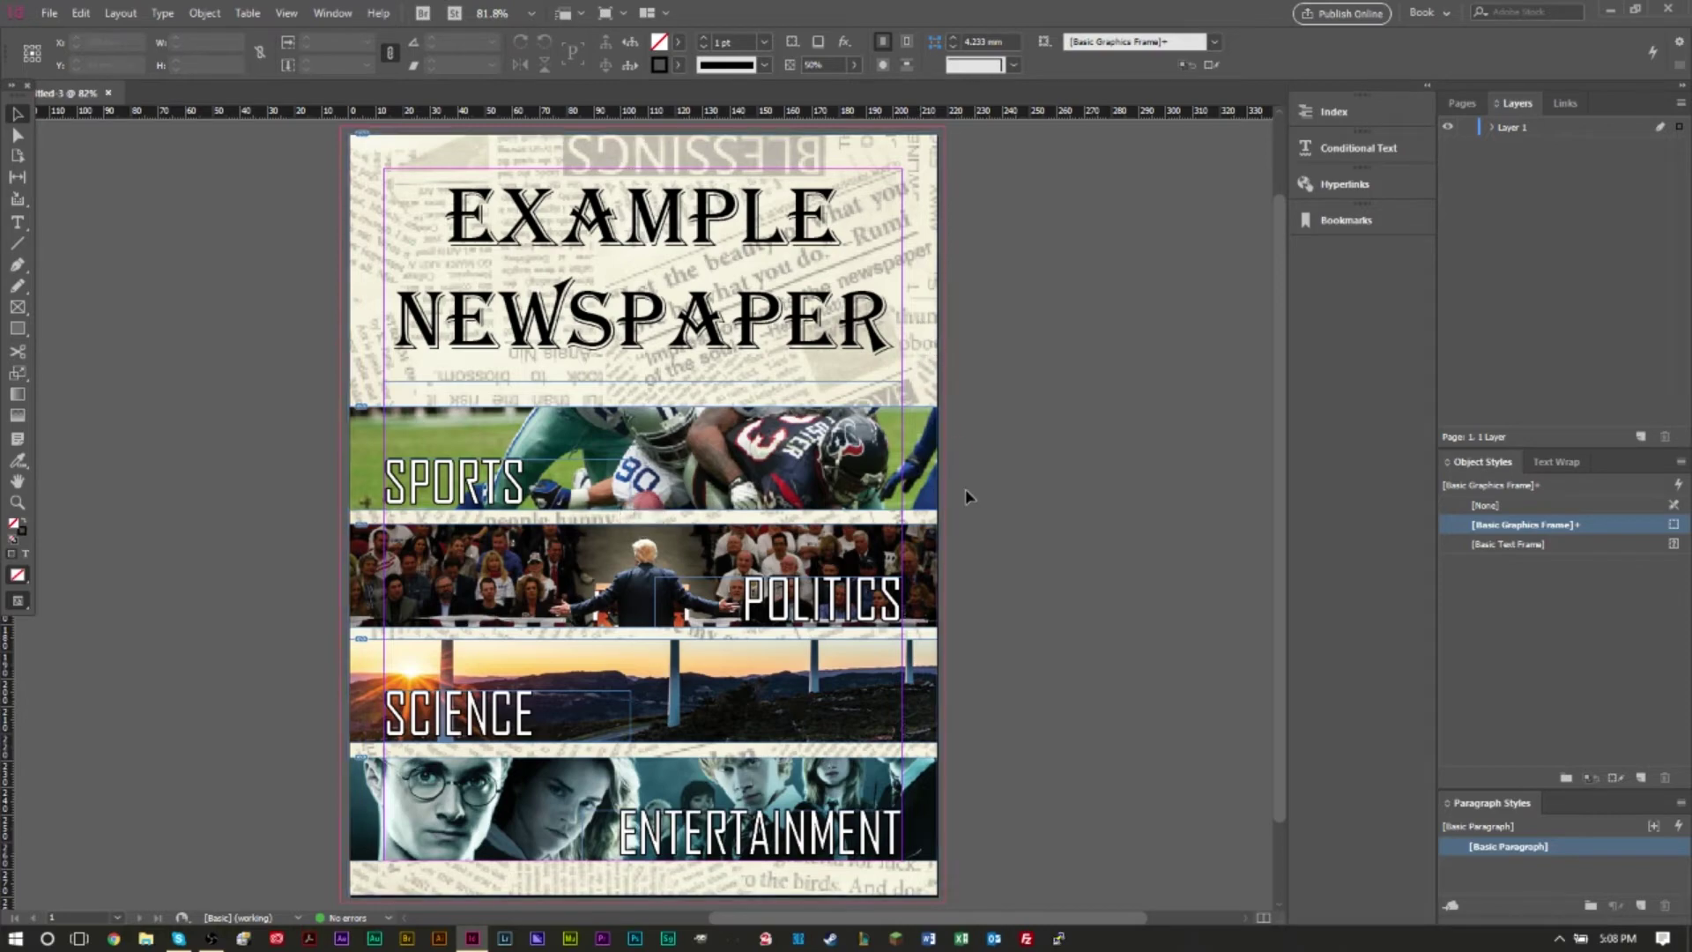
# Select the full-page background frame and pull its top-right corner into the bleed
pyautogui.scroll(5, 939, 474)
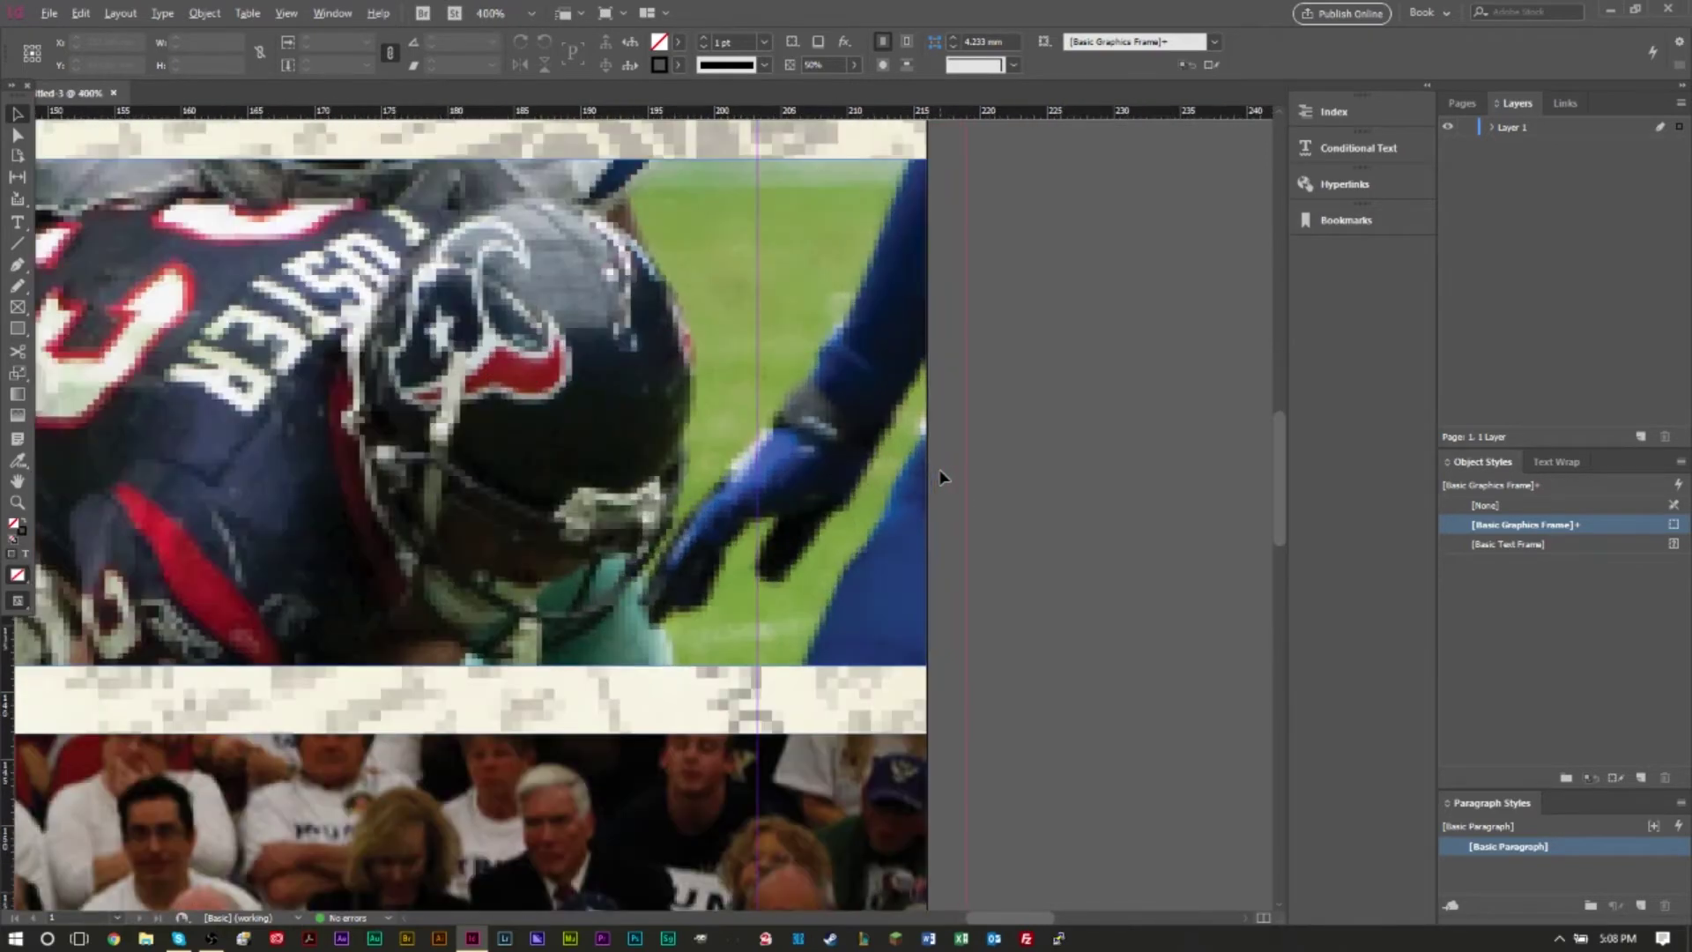
pyautogui.click(940, 474)
pyautogui.scroll(-2, 943, 463)
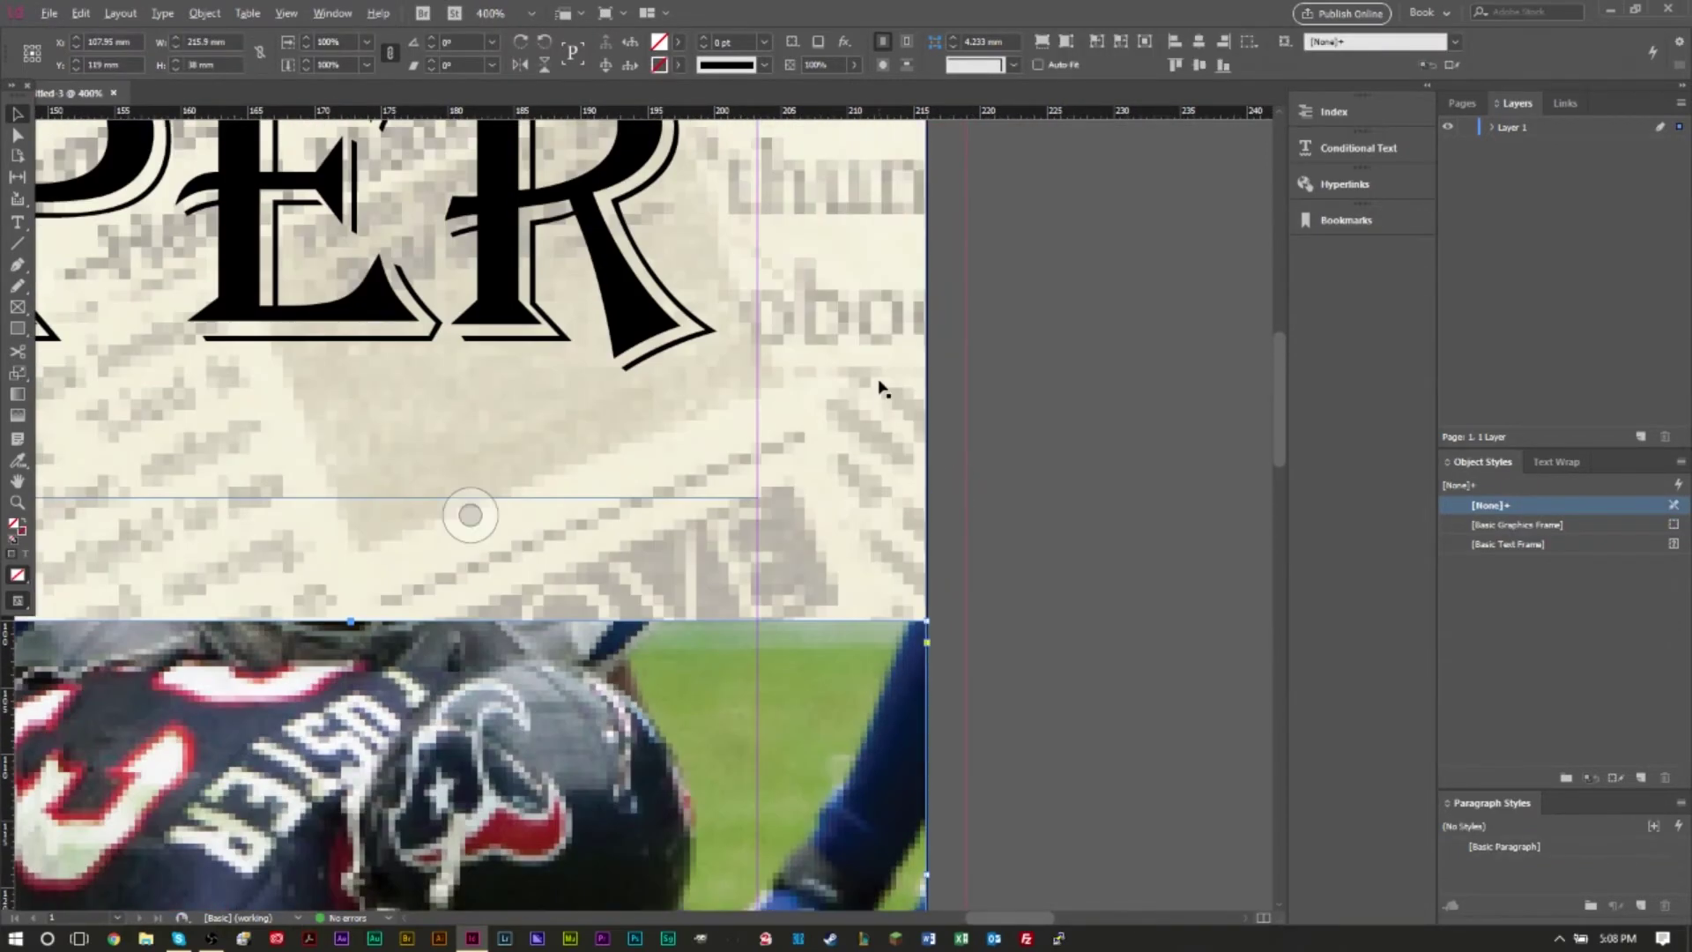
pyautogui.scroll(-1, 880, 385)
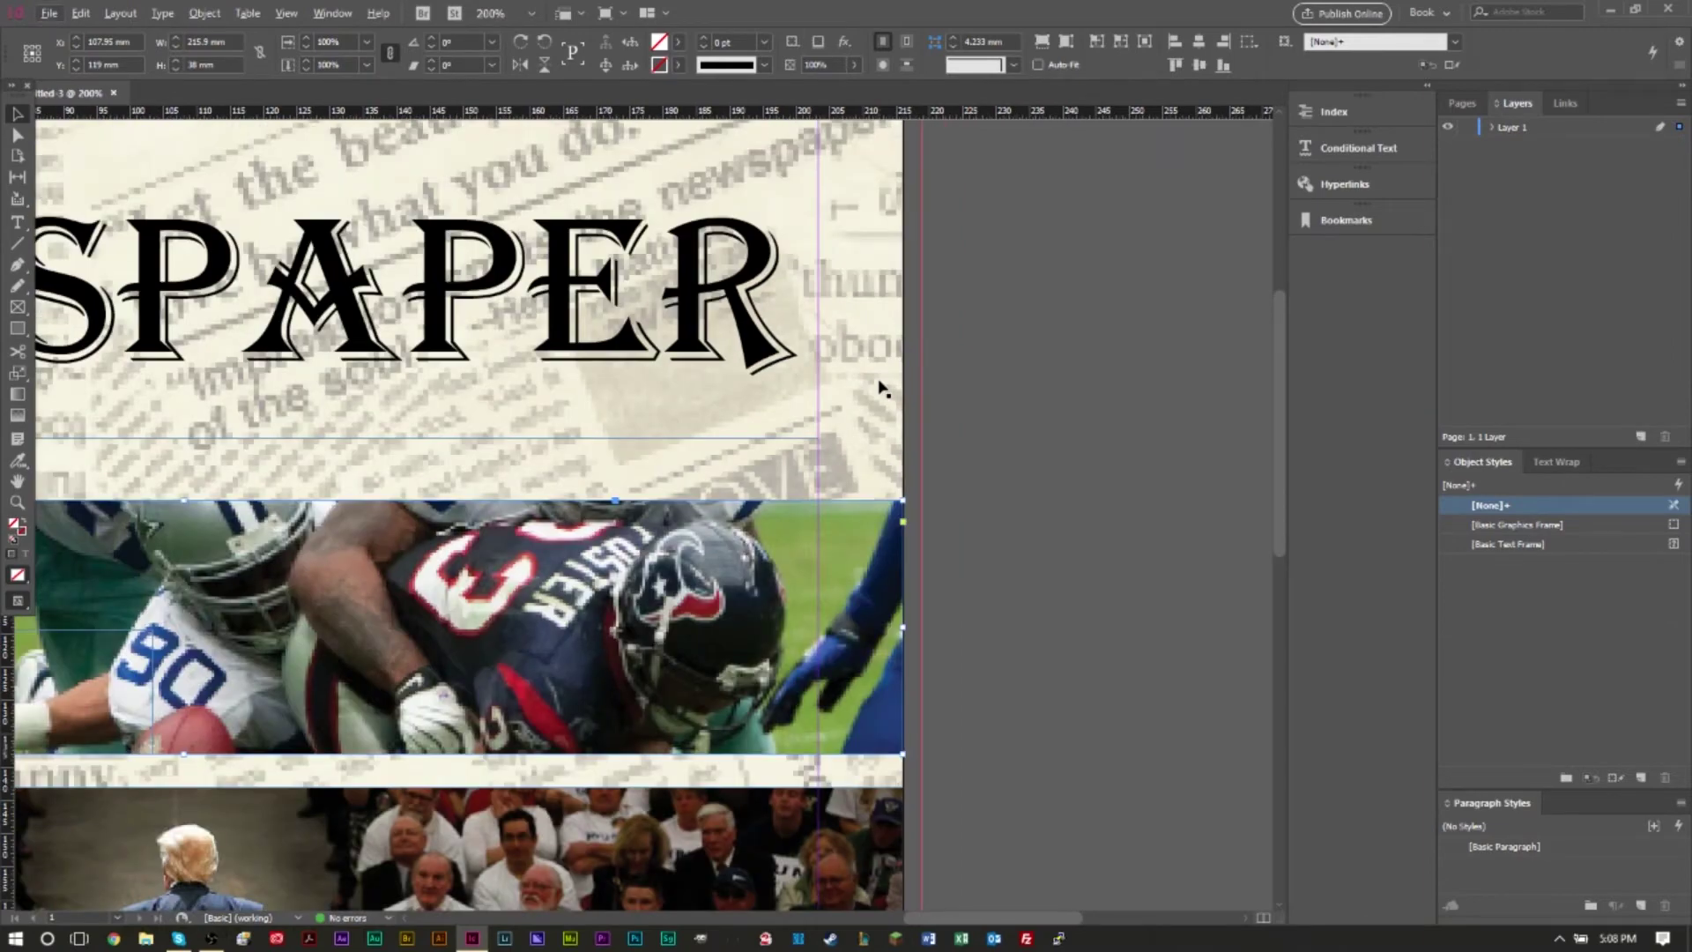
pyautogui.scroll(5, 880, 386)
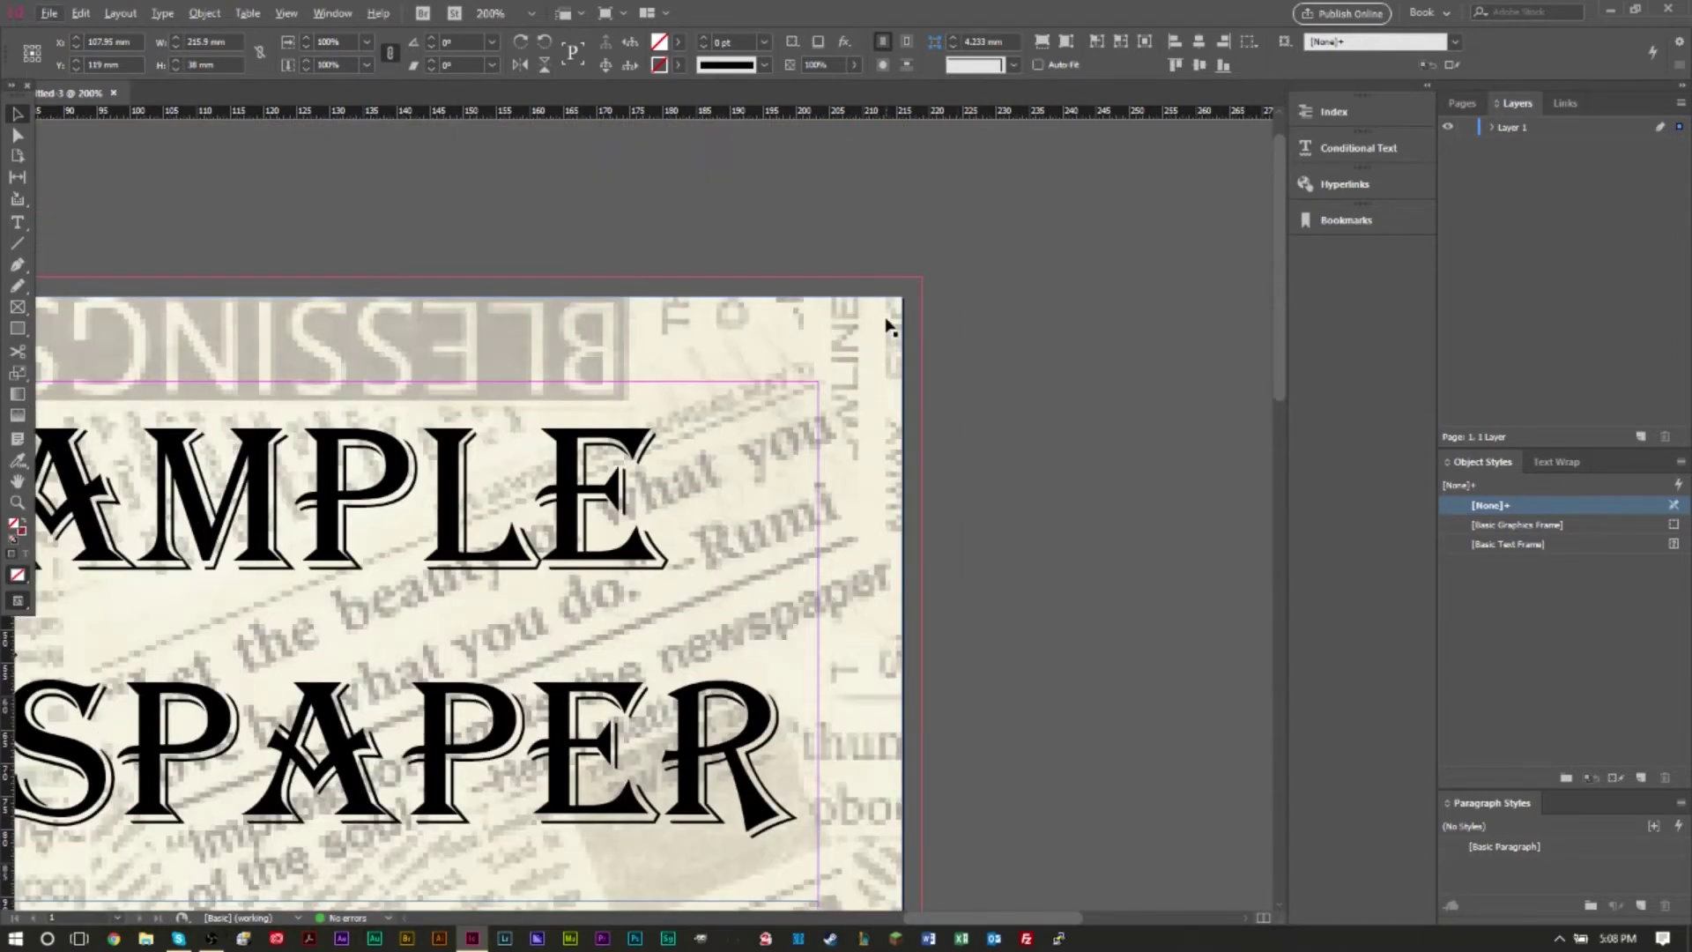
pyautogui.click(889, 326)
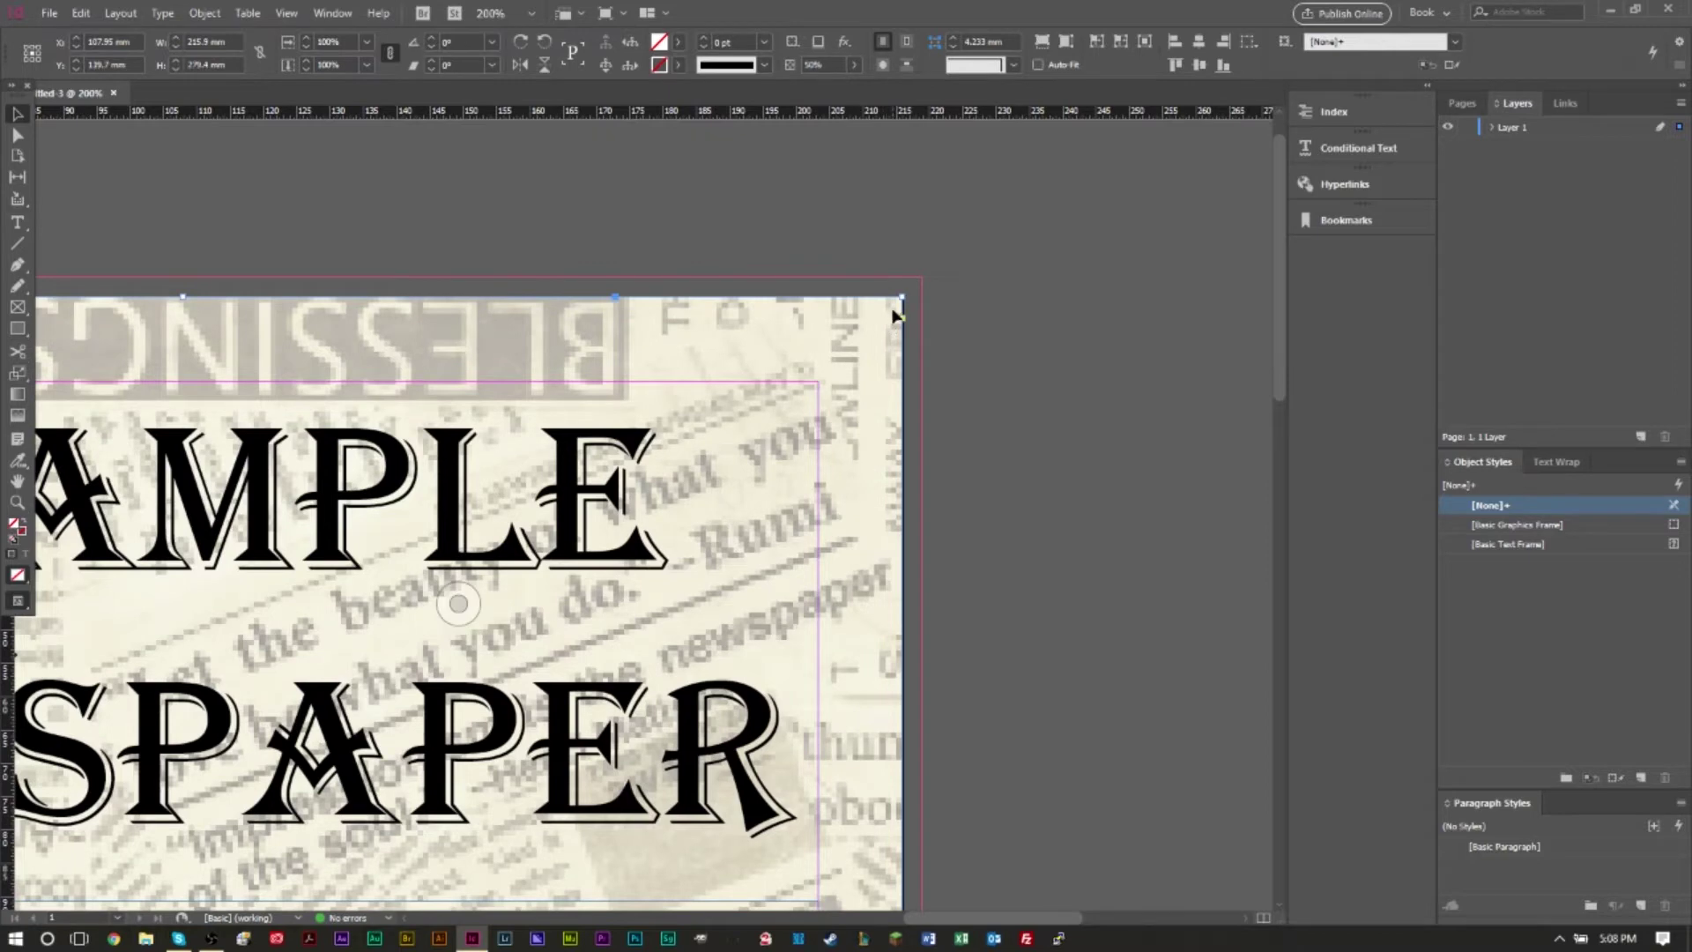
pyautogui.moveTo(900, 300); pyautogui.dragTo(922, 279)
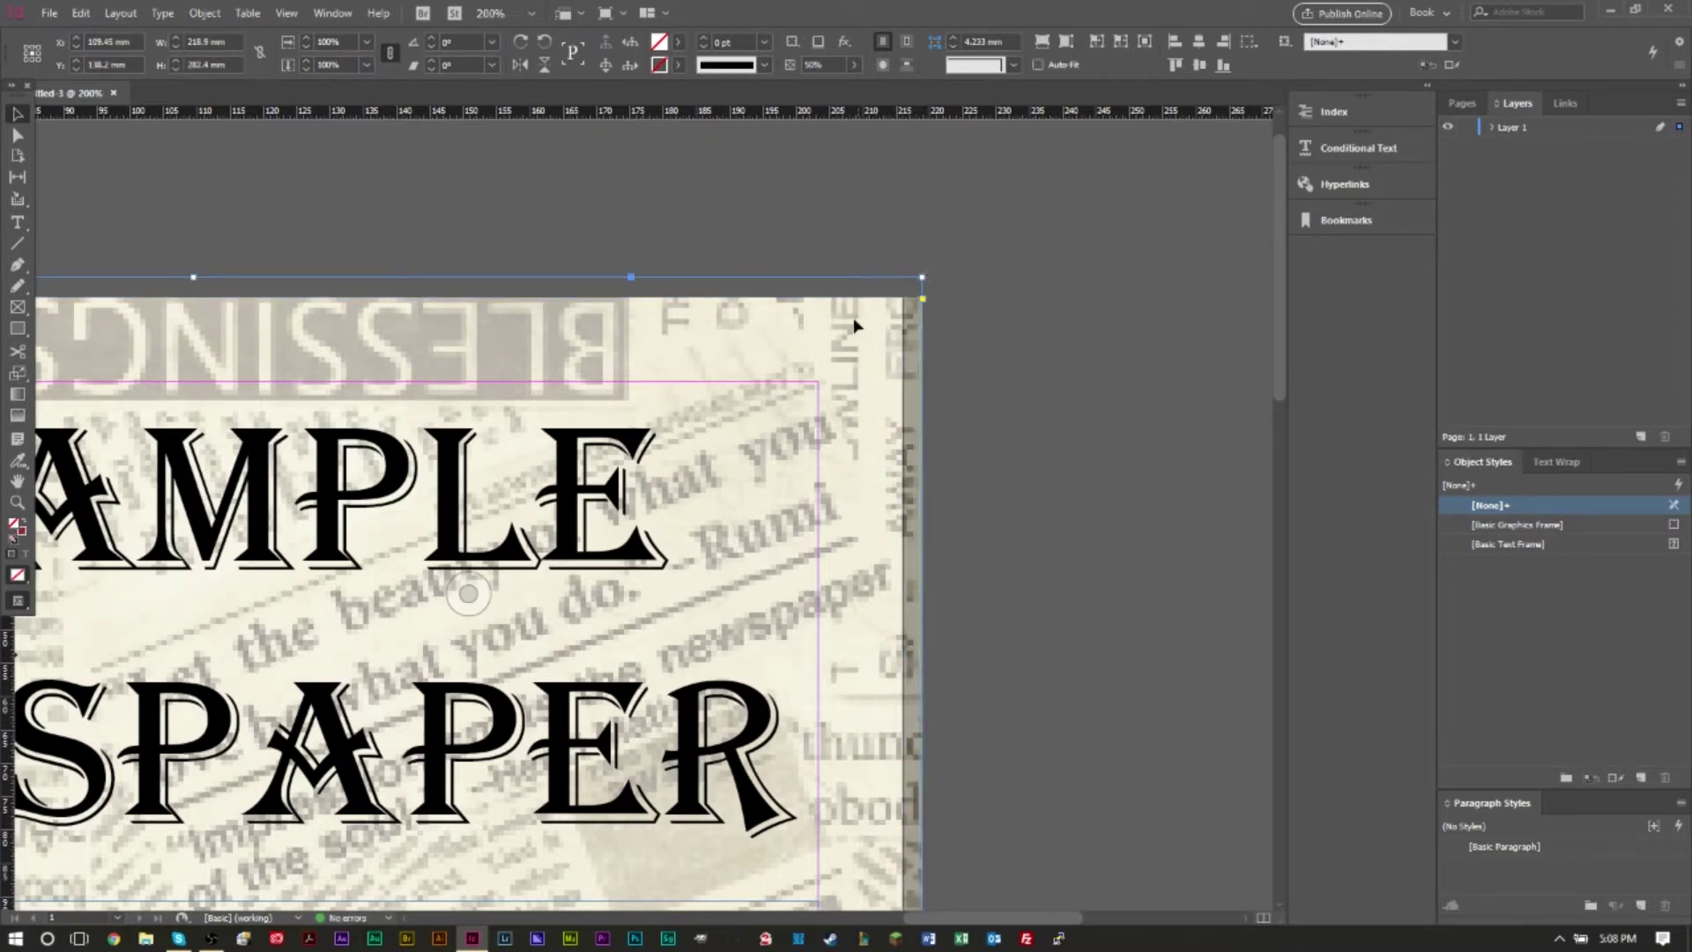
# Pull the background frame's bottom-left corner out into the bleed
pyautogui.scroll(-2, 633, 326)
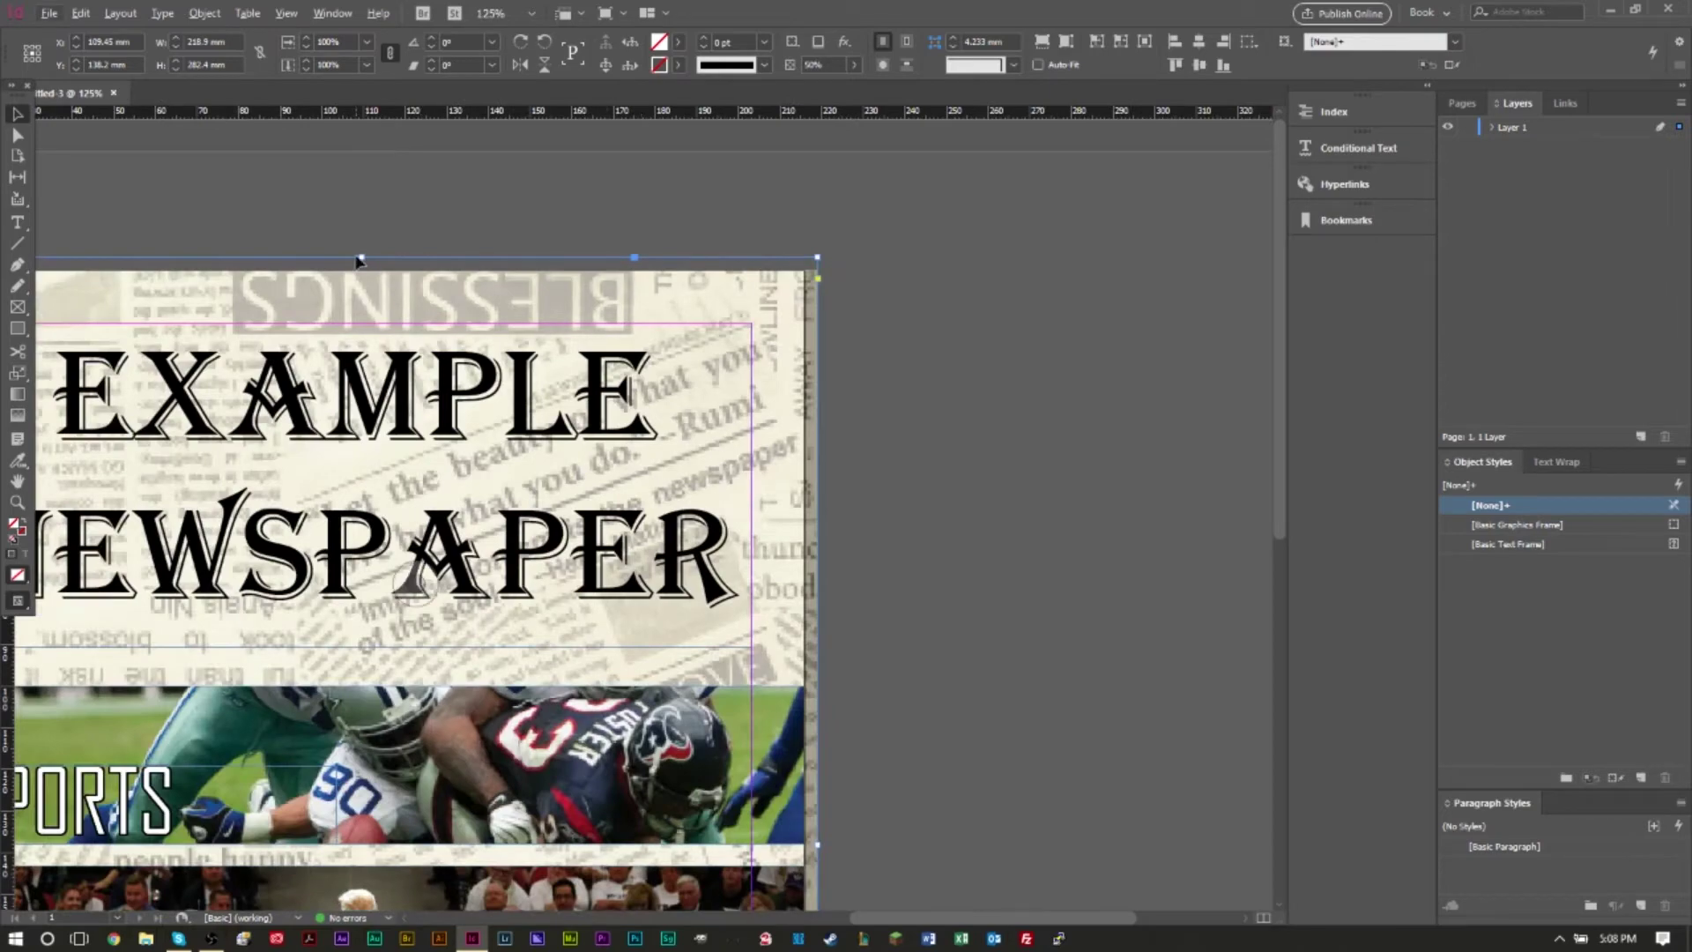
pyautogui.hotkey('ctrl', '0')
pyautogui.scroll(3, 555, 732)
pyautogui.scroll(-2, 555, 732)
pyautogui.scroll(3, 520, 798)
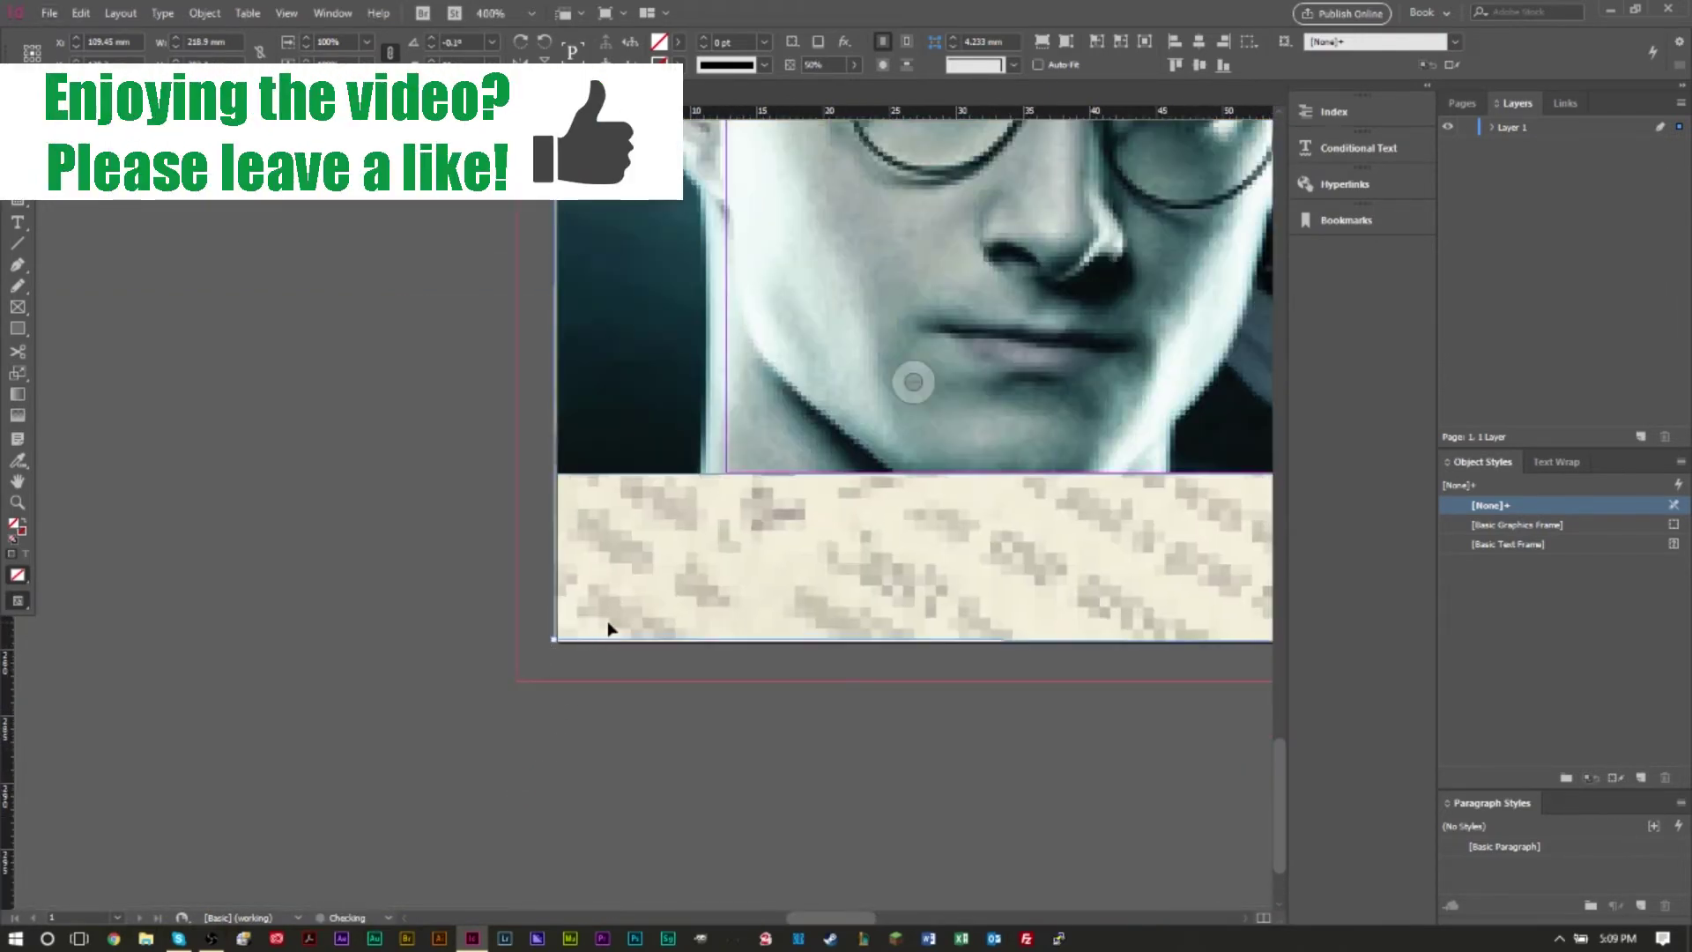
pyautogui.moveTo(561, 643); pyautogui.dragTo(514, 679)
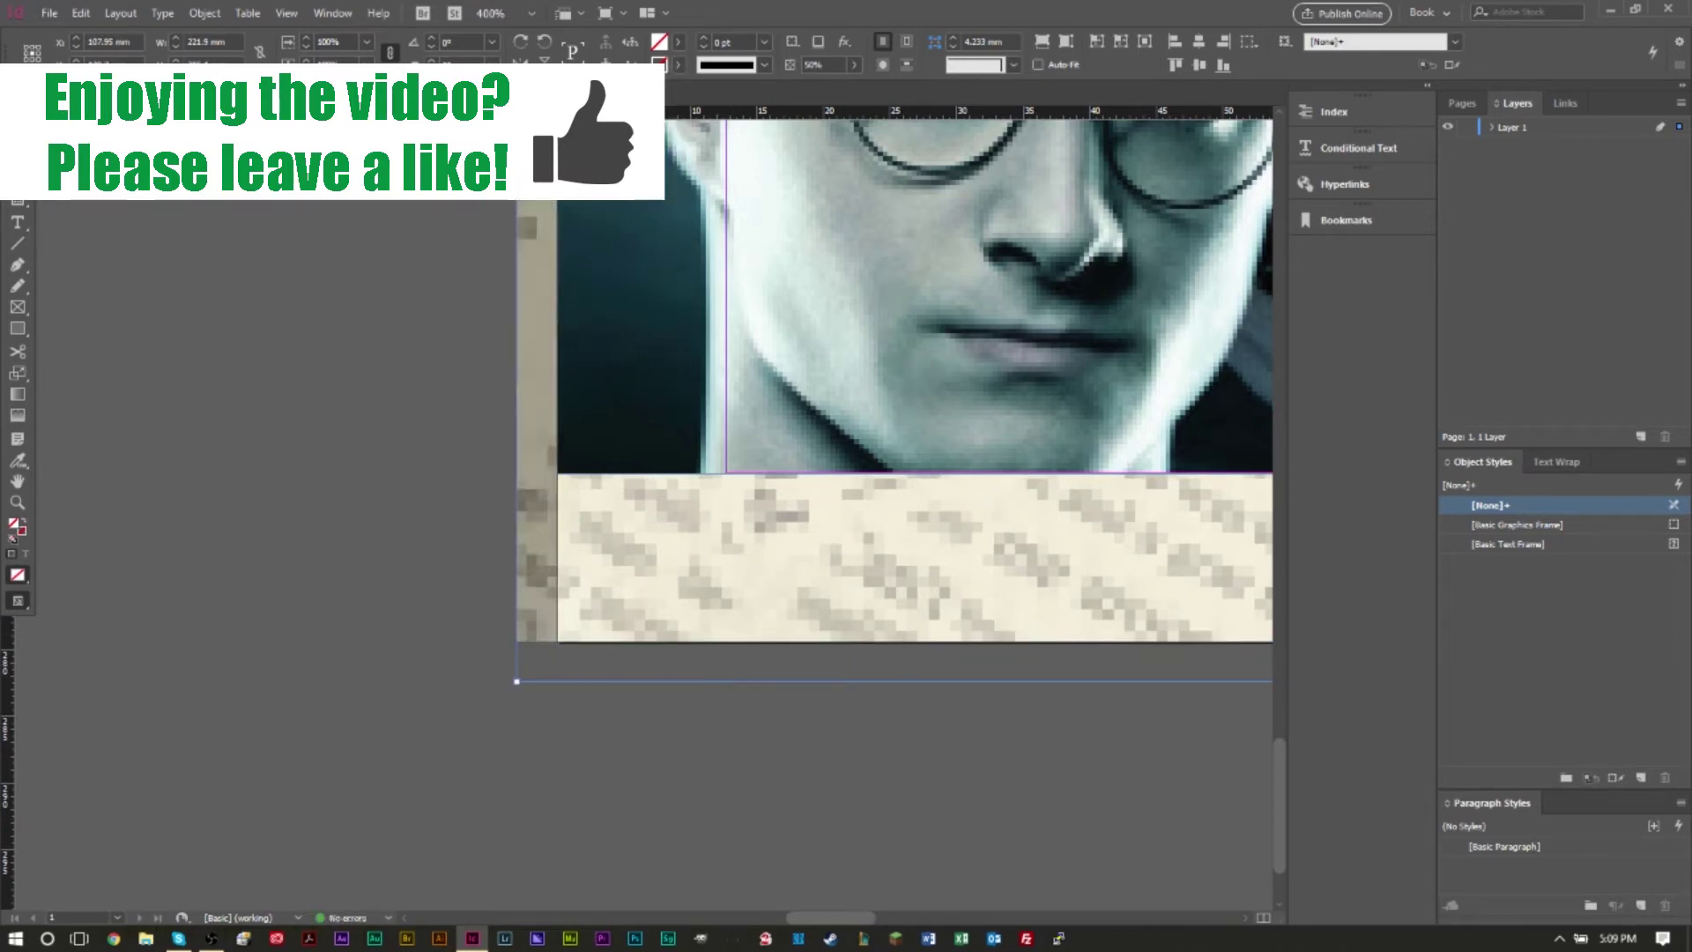
# Refill the background image with Fill Frame Proportionally, then deselect and view at actual size
pyautogui.click(202, 15)
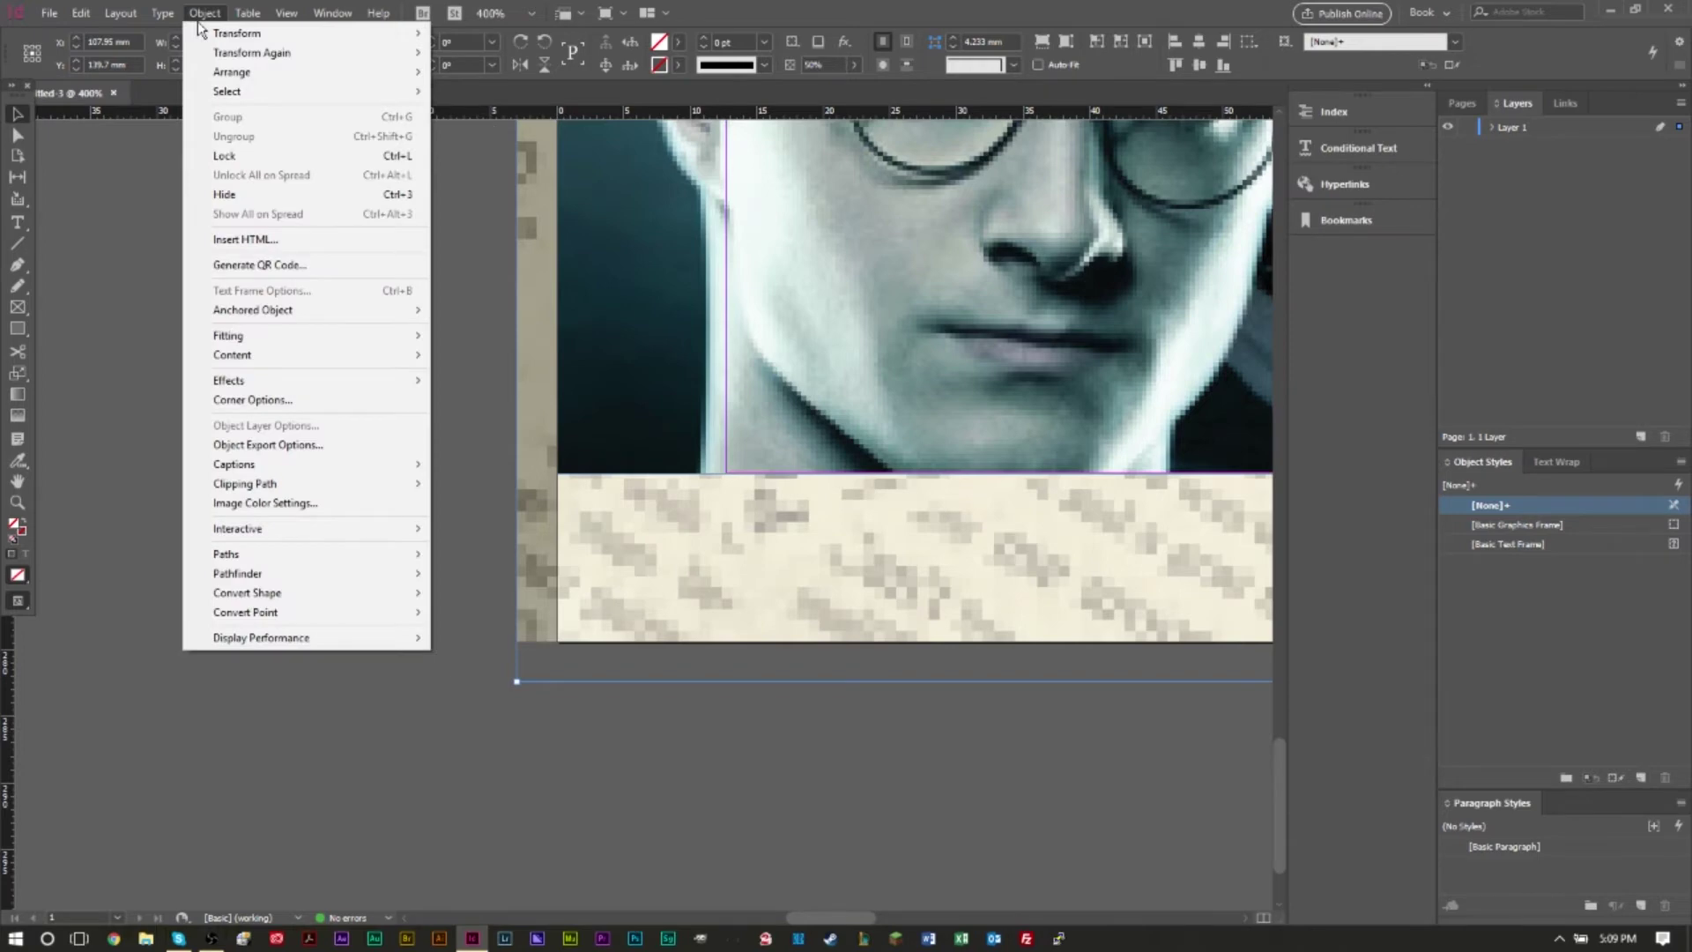
pyautogui.moveTo(288, 335)
pyautogui.click(478, 331)
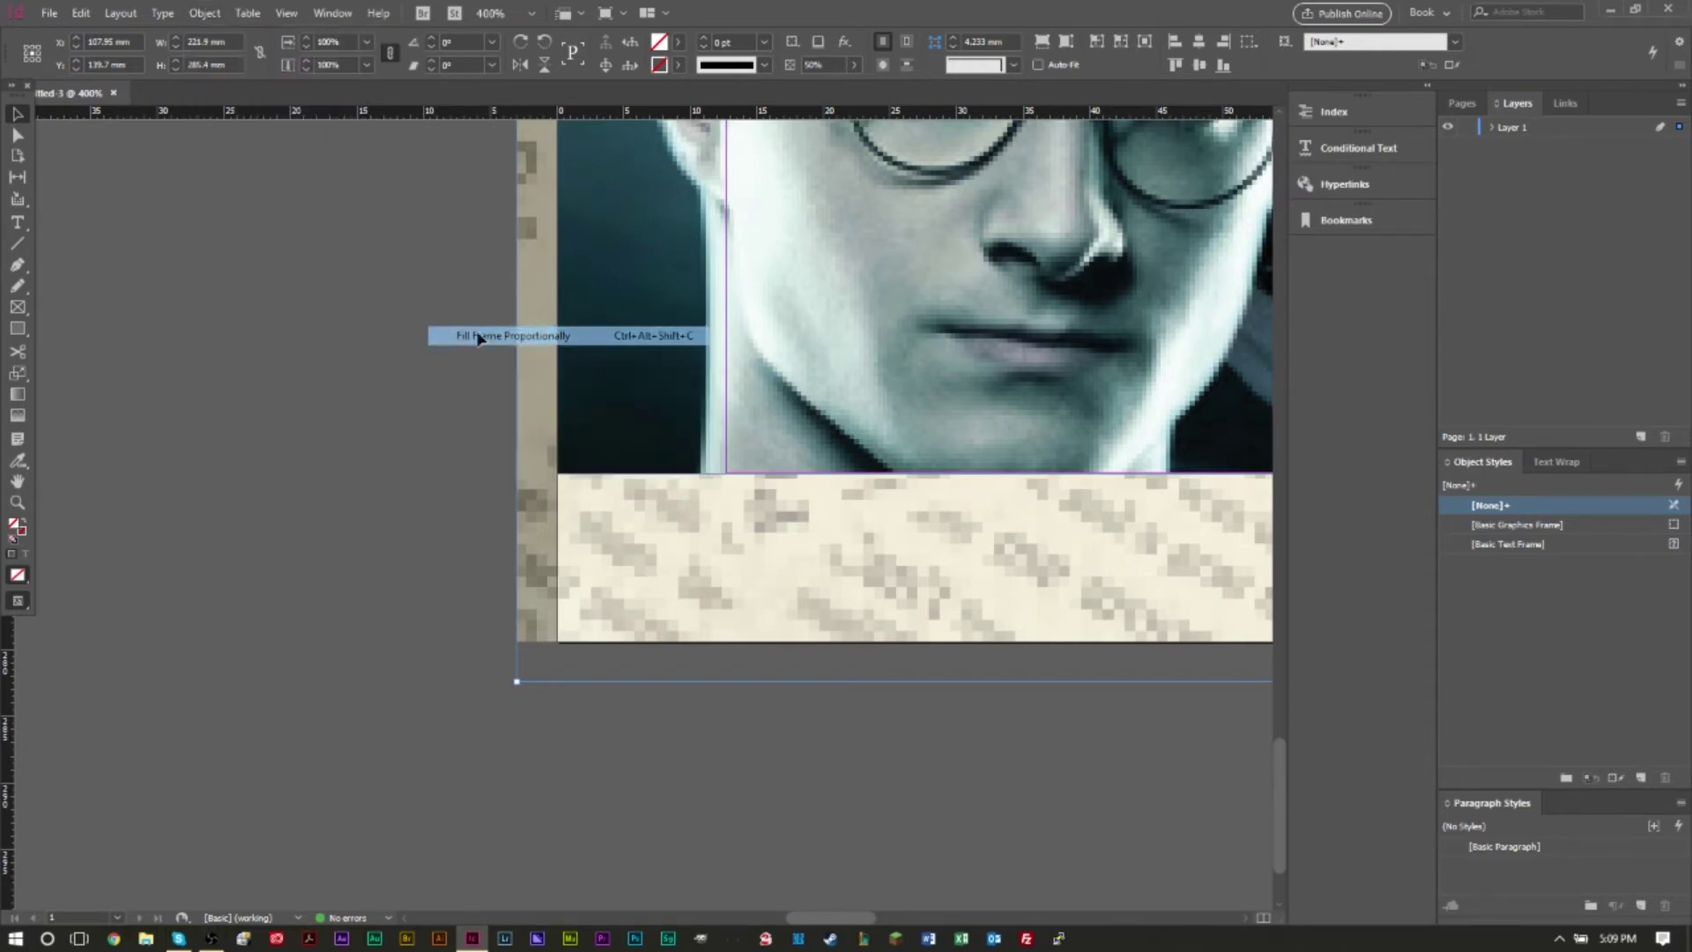
pyautogui.click(467, 439)
pyautogui.hotkey('ctrl', '1')
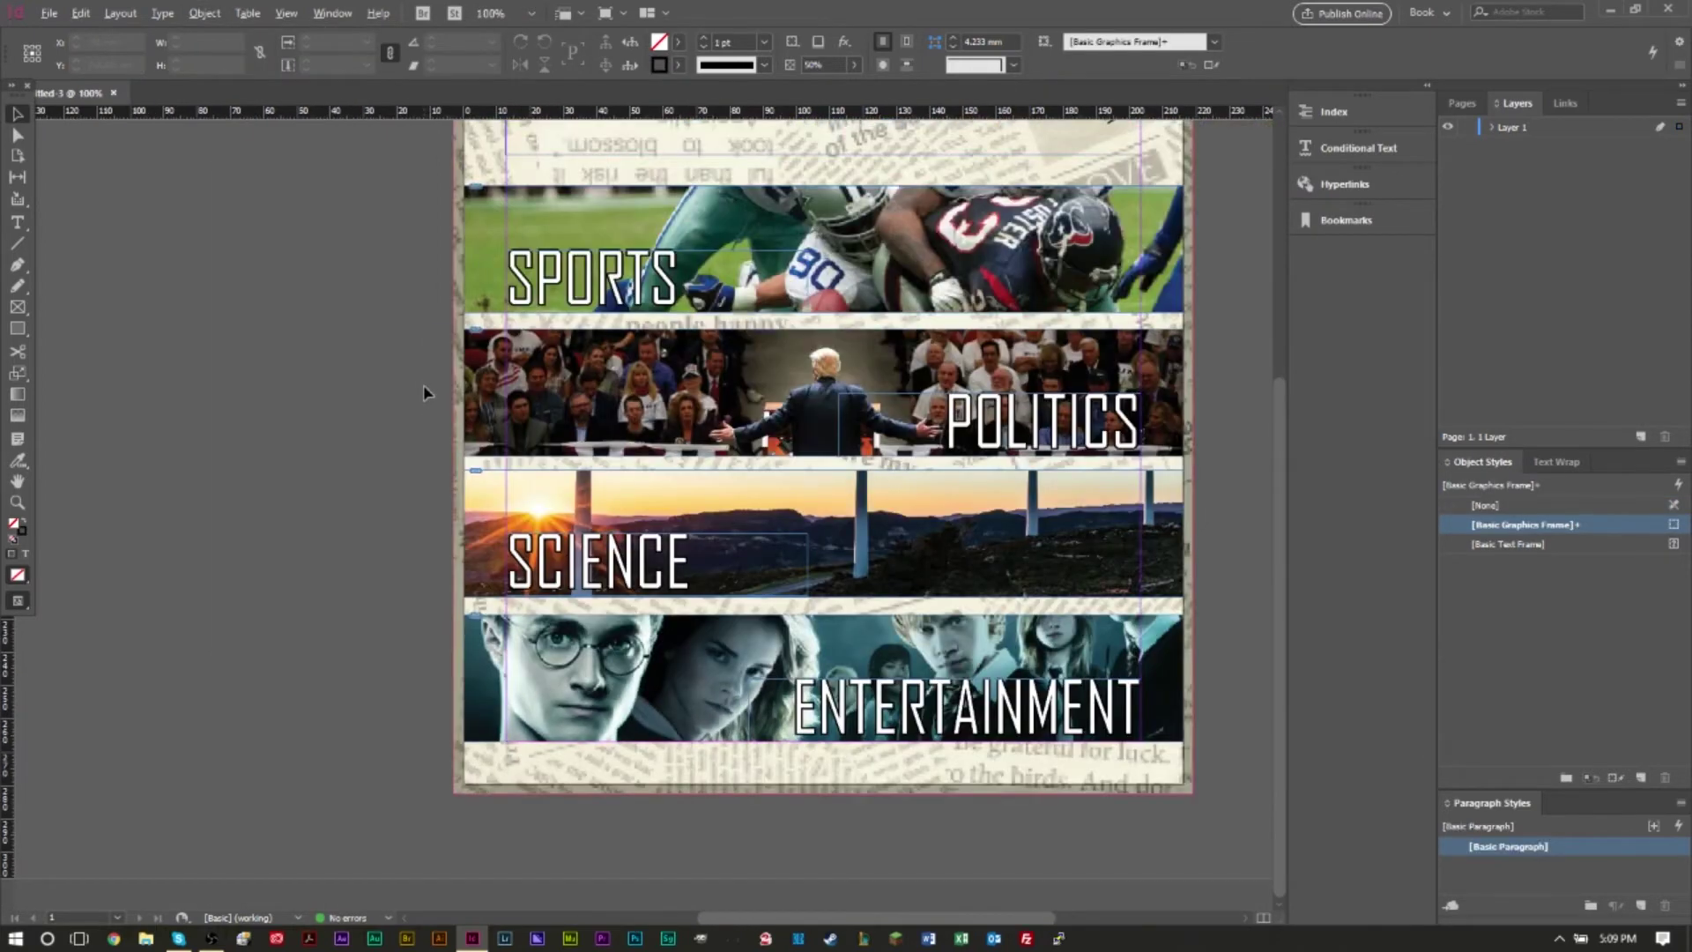
pyautogui.scroll(6, 1139, 324)
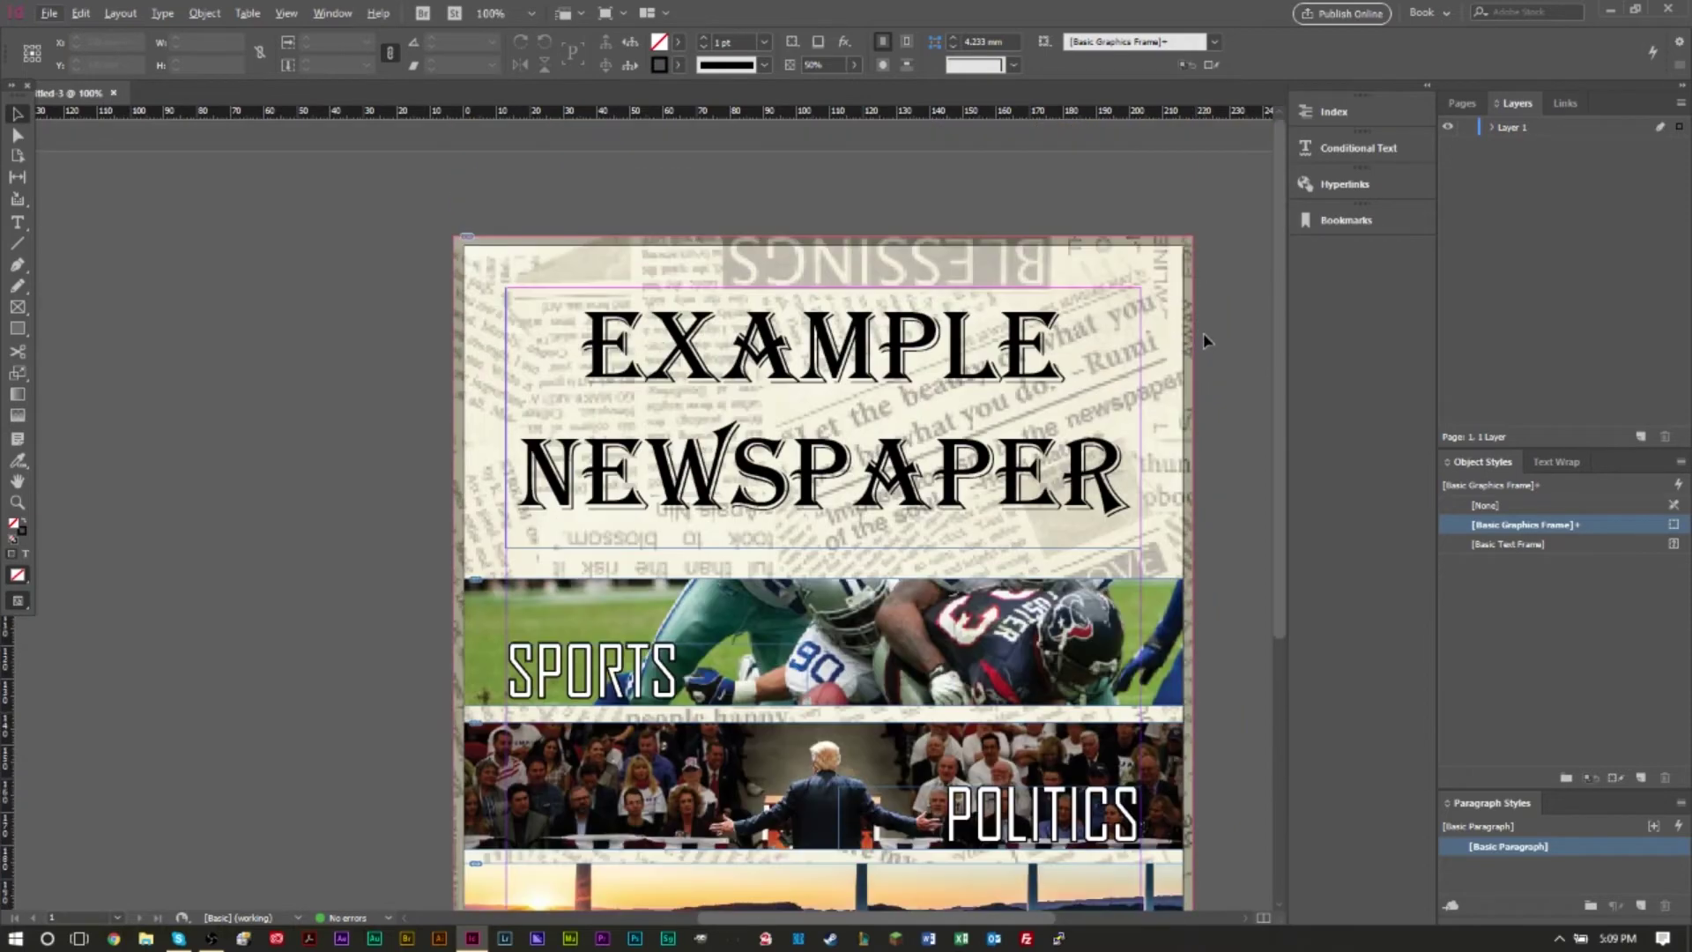
pyautogui.scroll(3, 1210, 231)
pyautogui.scroll(-2, 1185, 291)
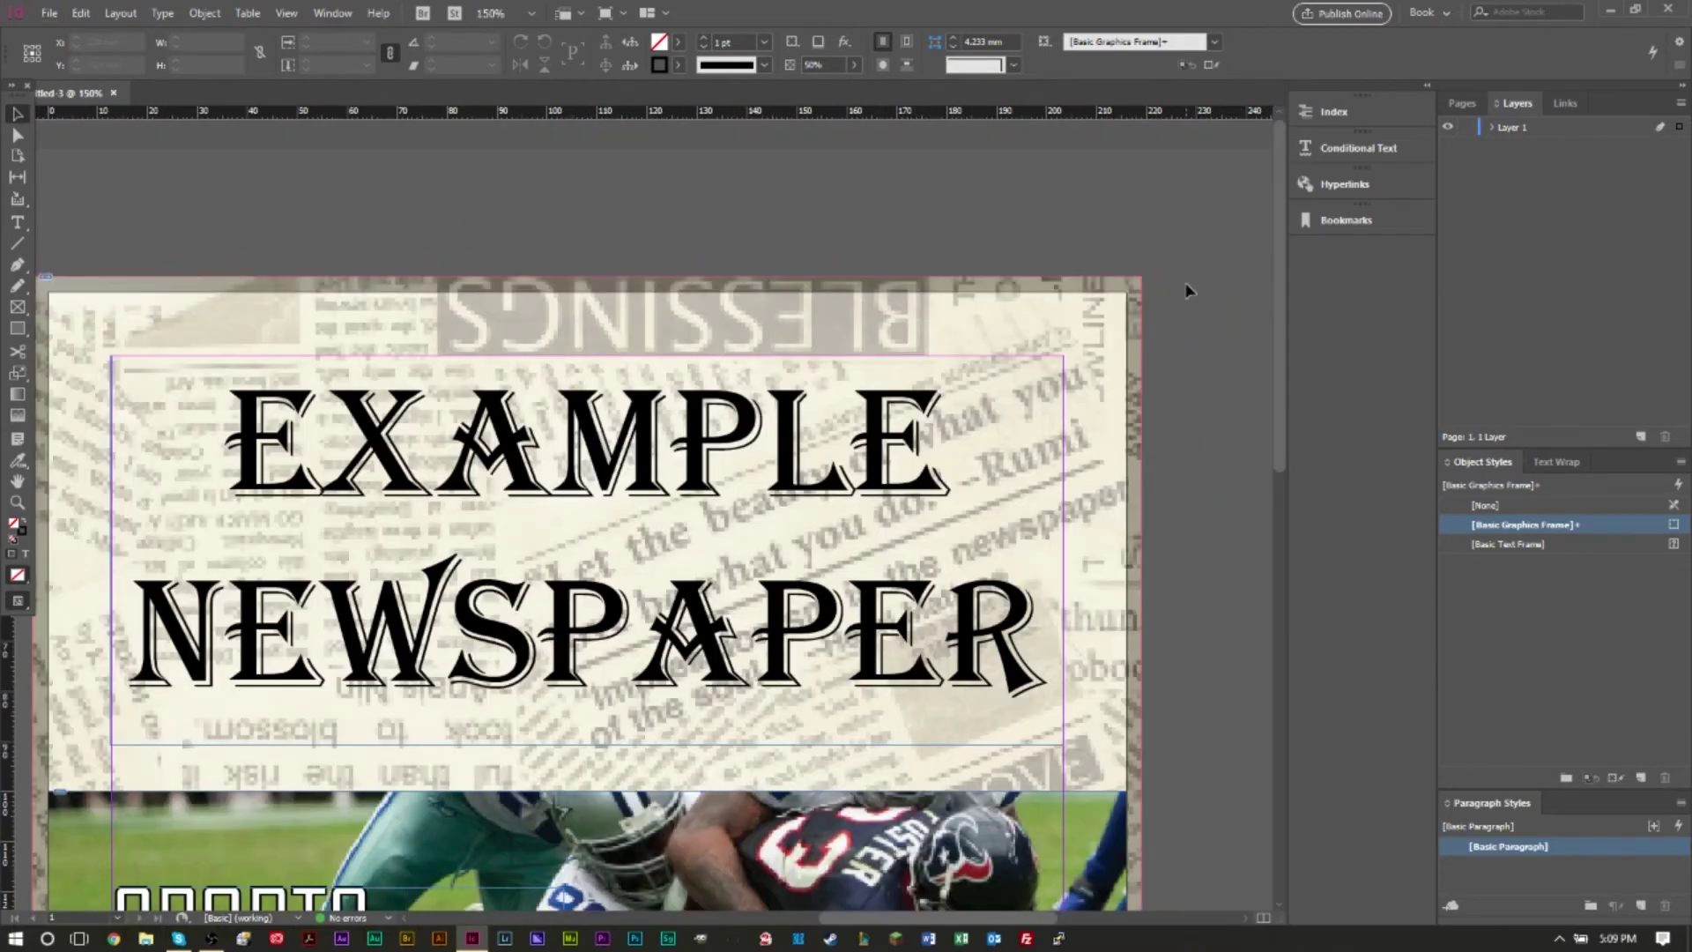
pyautogui.press('w')
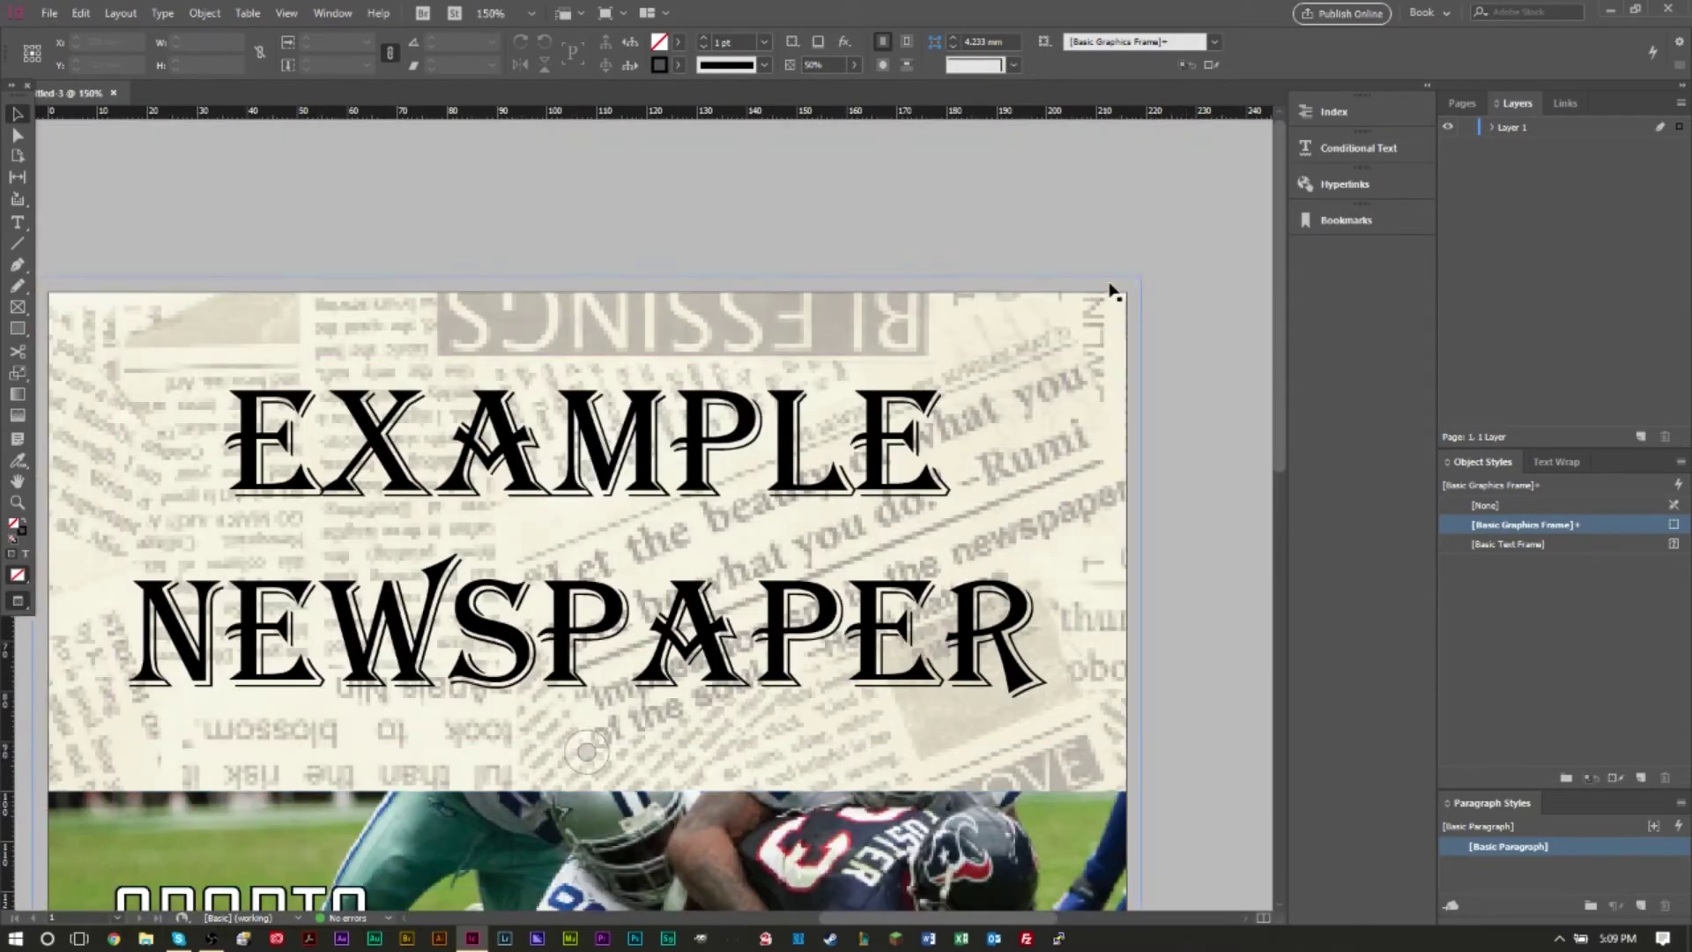
pyautogui.scroll(-3, 1139, 342)
pyautogui.scroll(-8, 1138, 348)
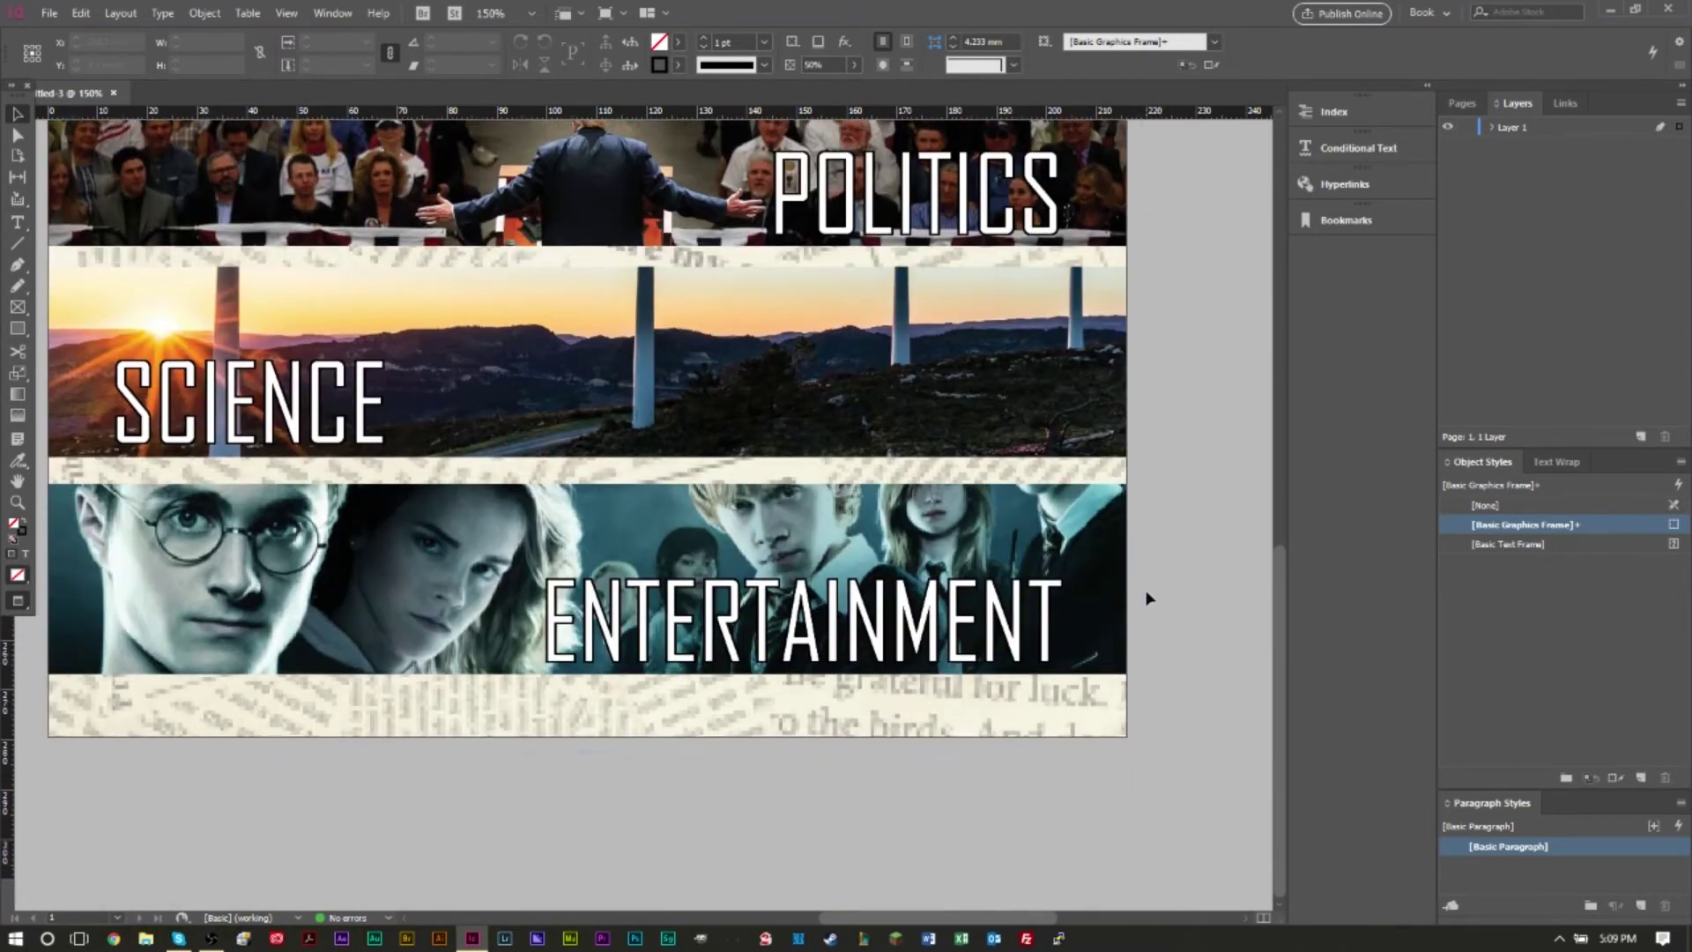
pyautogui.press('w')
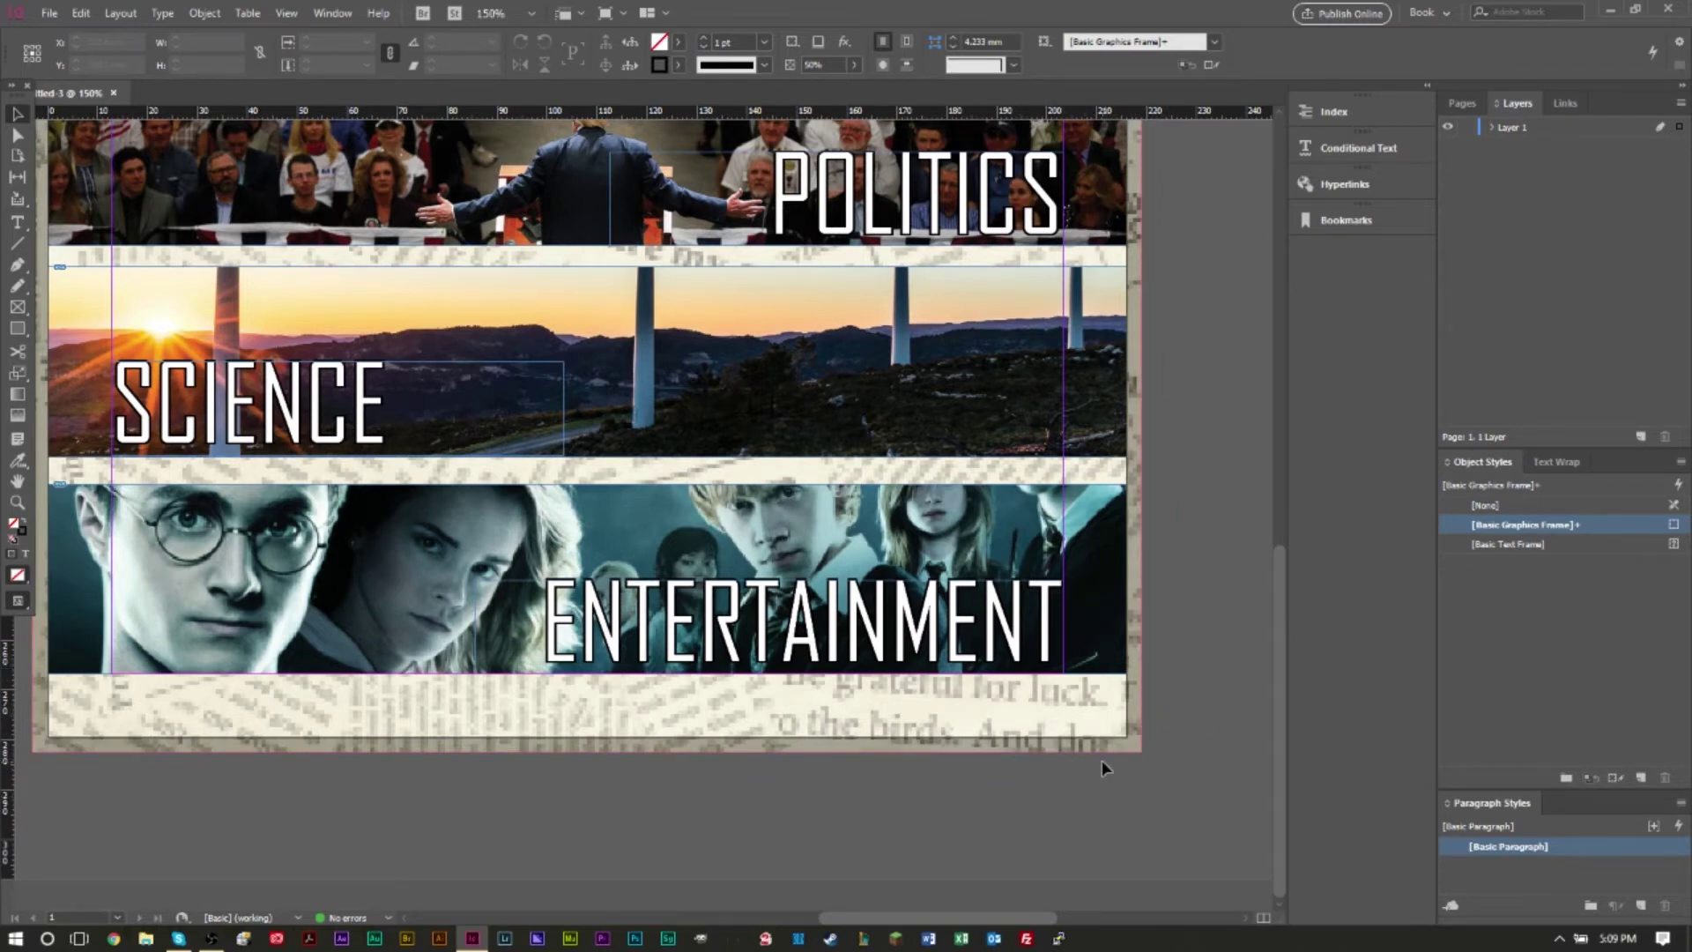
pyautogui.press('w')
pyautogui.scroll(3, 1011, 702)
pyautogui.scroll(3, 1013, 703)
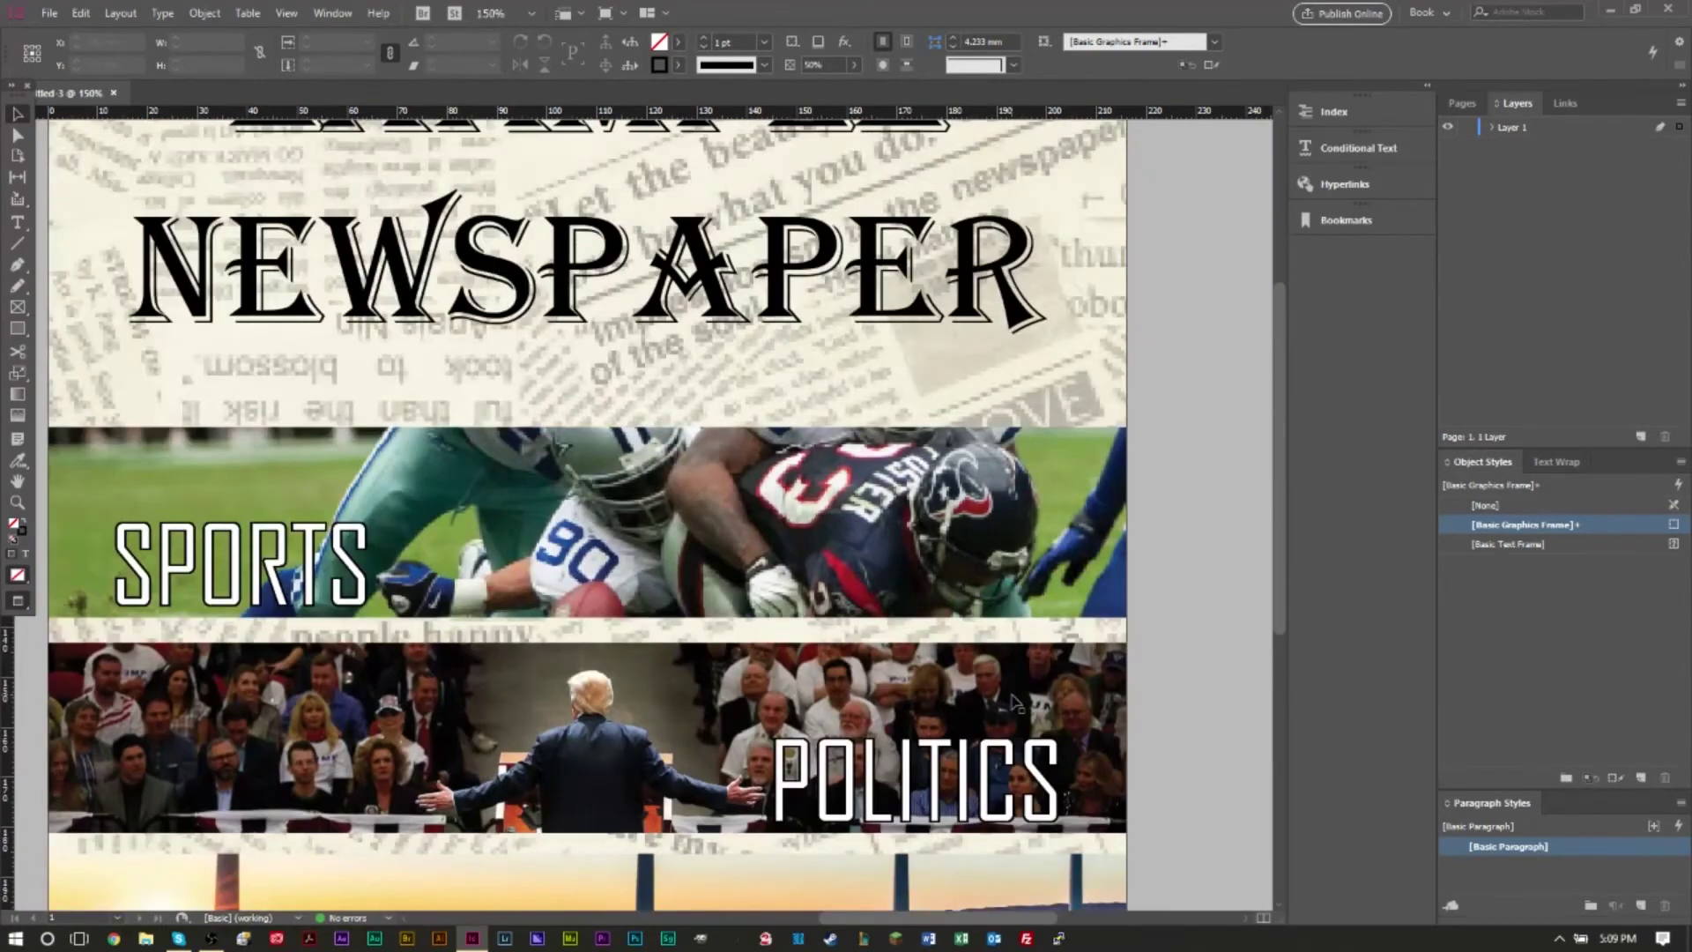
pyautogui.scroll(-3, 1014, 703)
pyautogui.press('w')
pyautogui.scroll(1, 1093, 454)
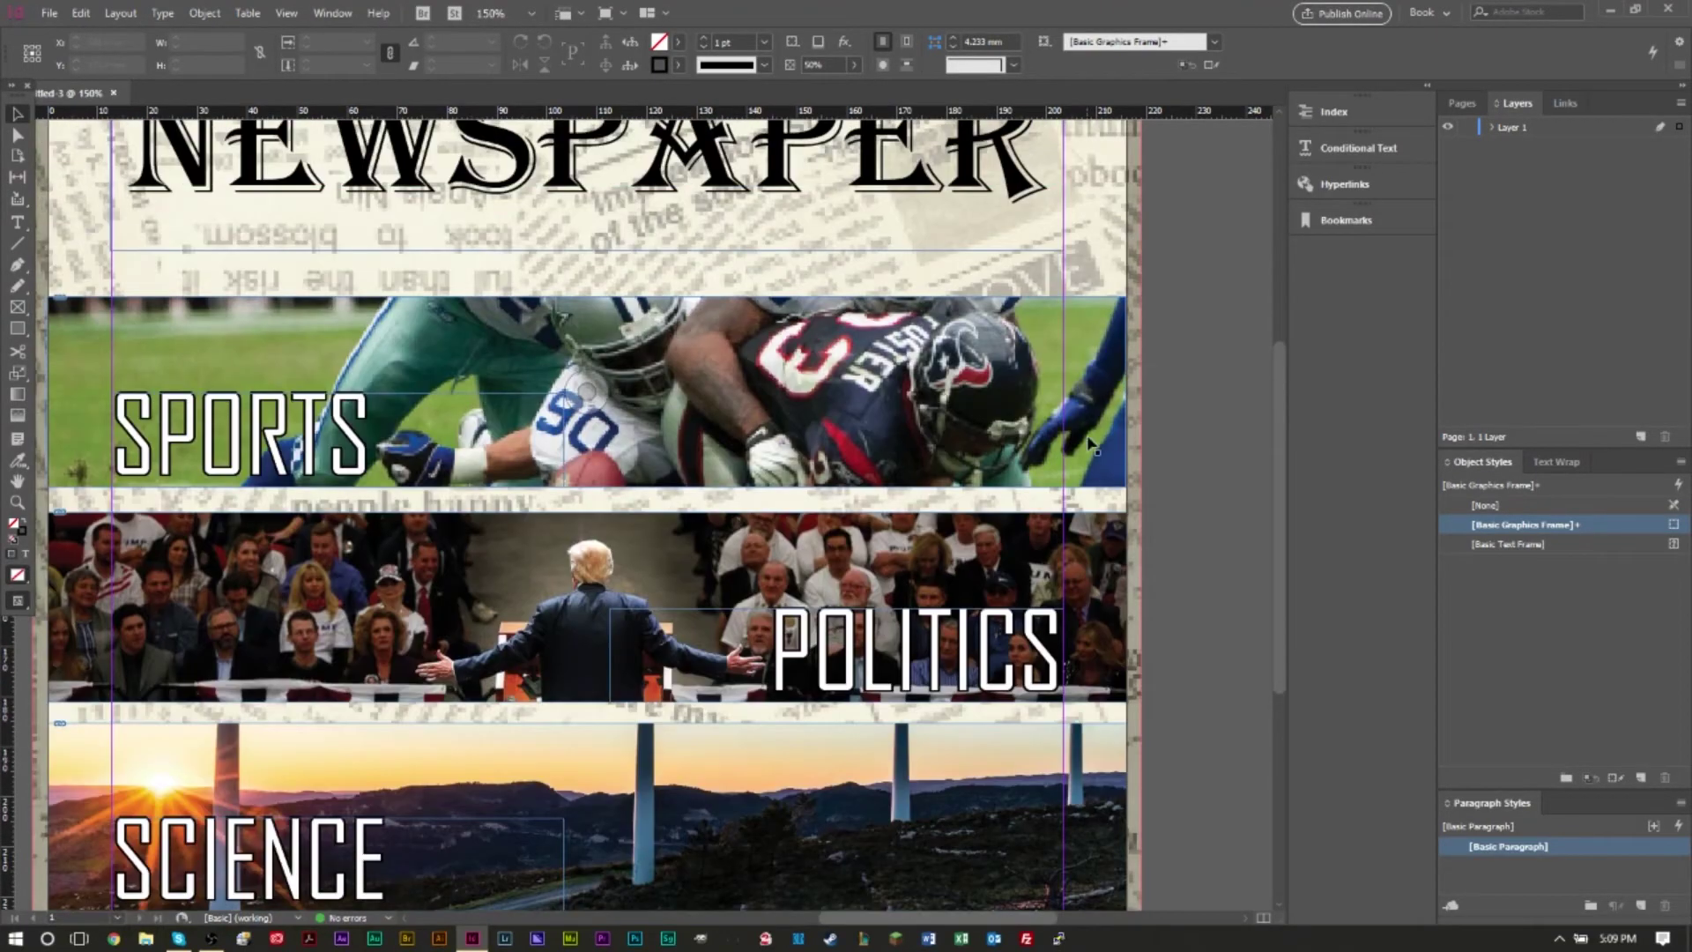
pyautogui.click(1104, 447)
# Check the Politics, wind-turbine and football frames, dragging the football frame's edge toward the bleed
pyautogui.scroll(2, 1164, 427)
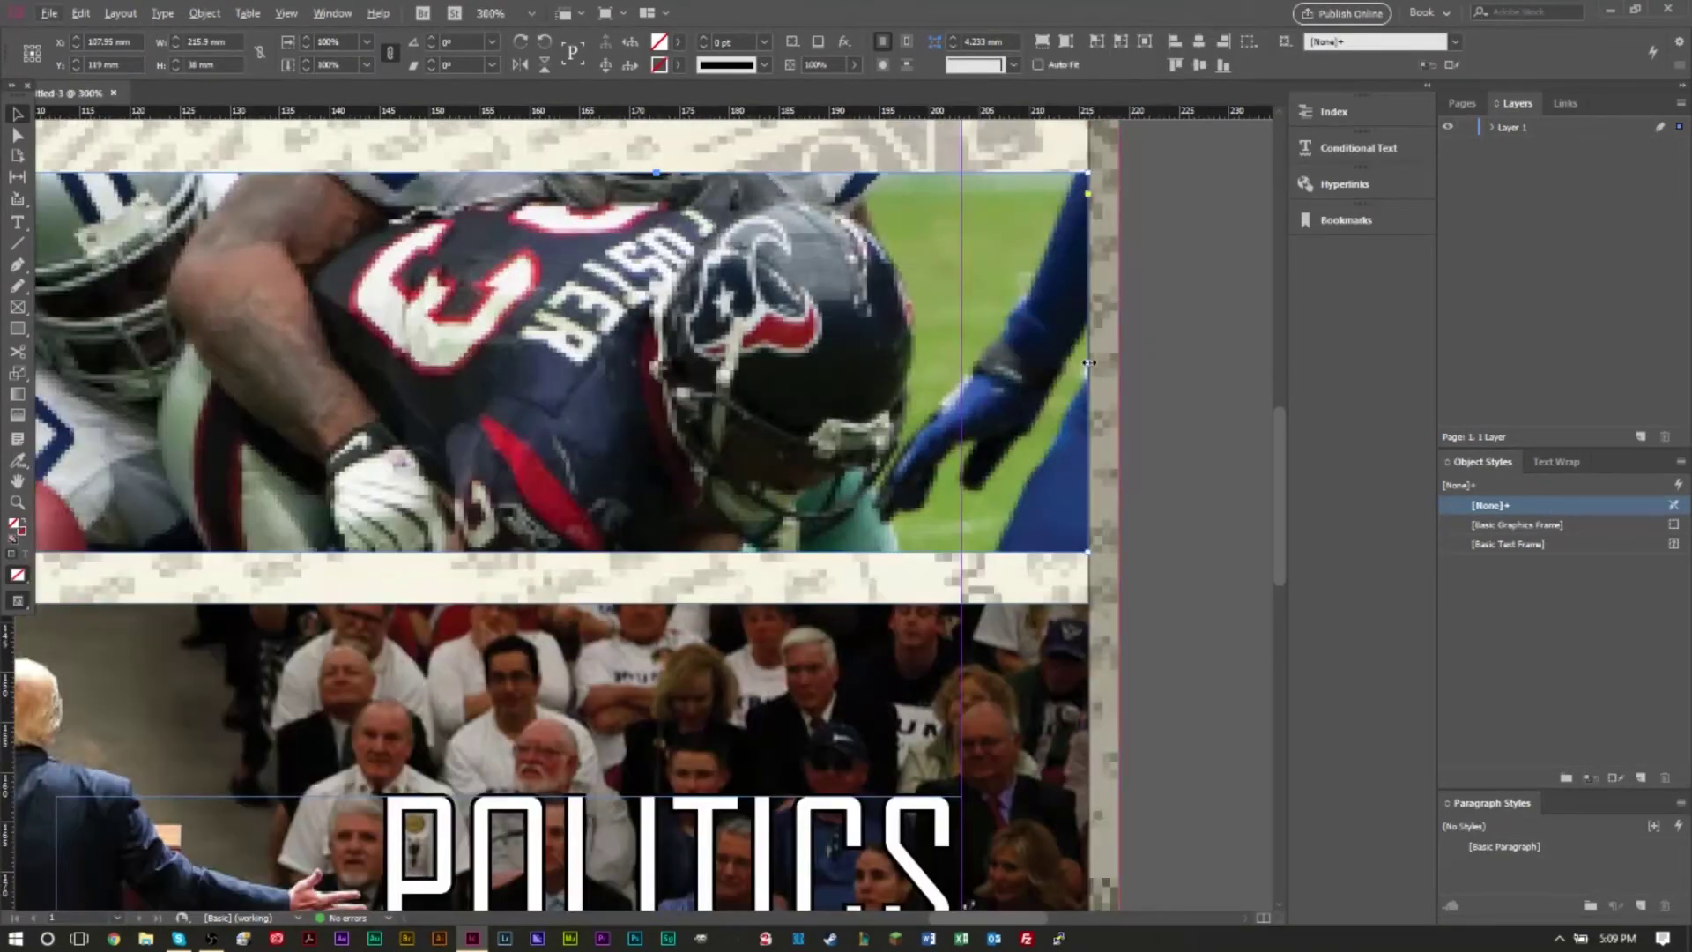
pyautogui.scroll(-3, 1123, 384)
pyautogui.click(1092, 500)
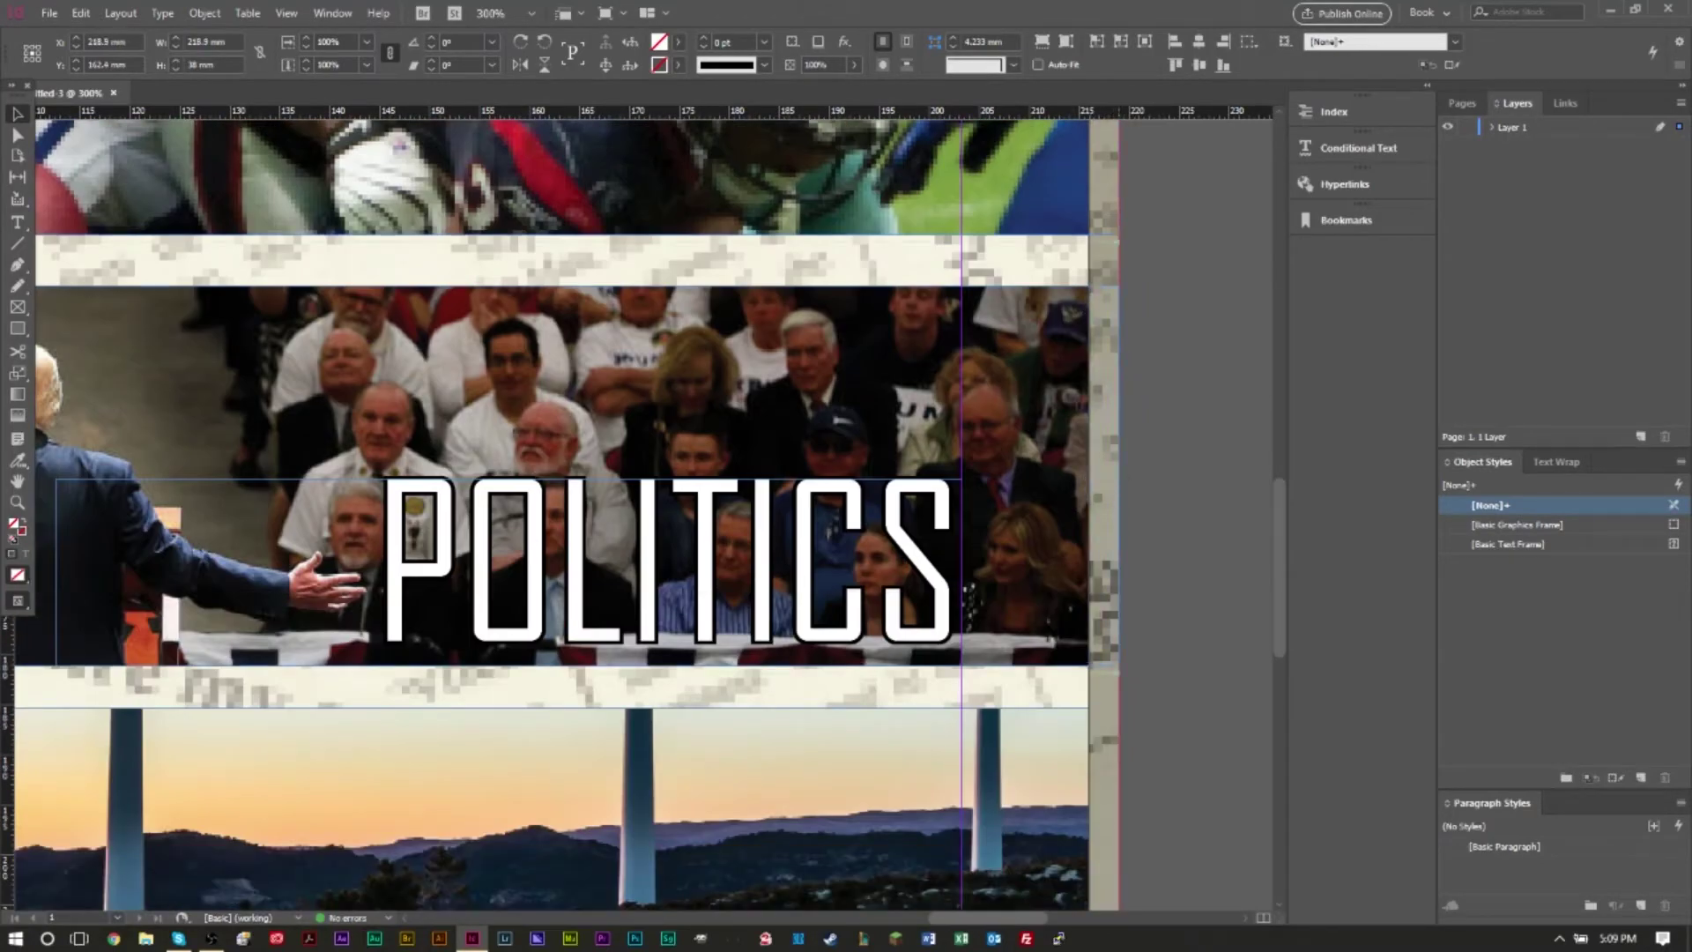
pyautogui.click(1118, 479)
pyautogui.scroll(-3, 1118, 480)
pyautogui.click(1075, 557)
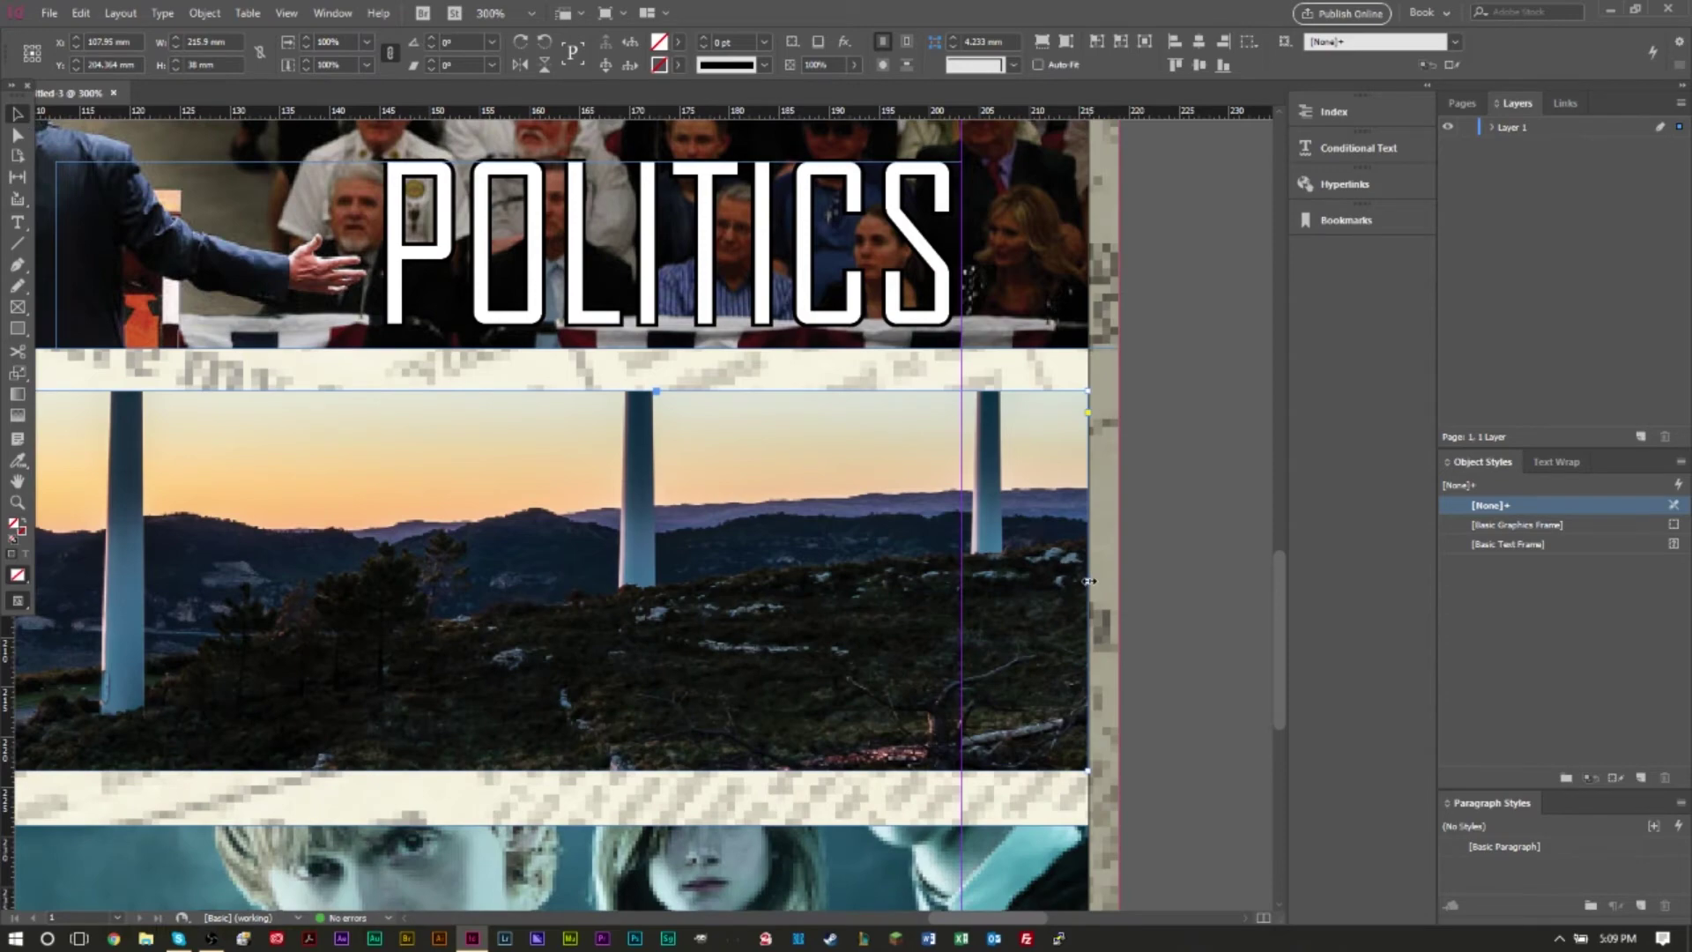
pyautogui.scroll(2, 1053, 427)
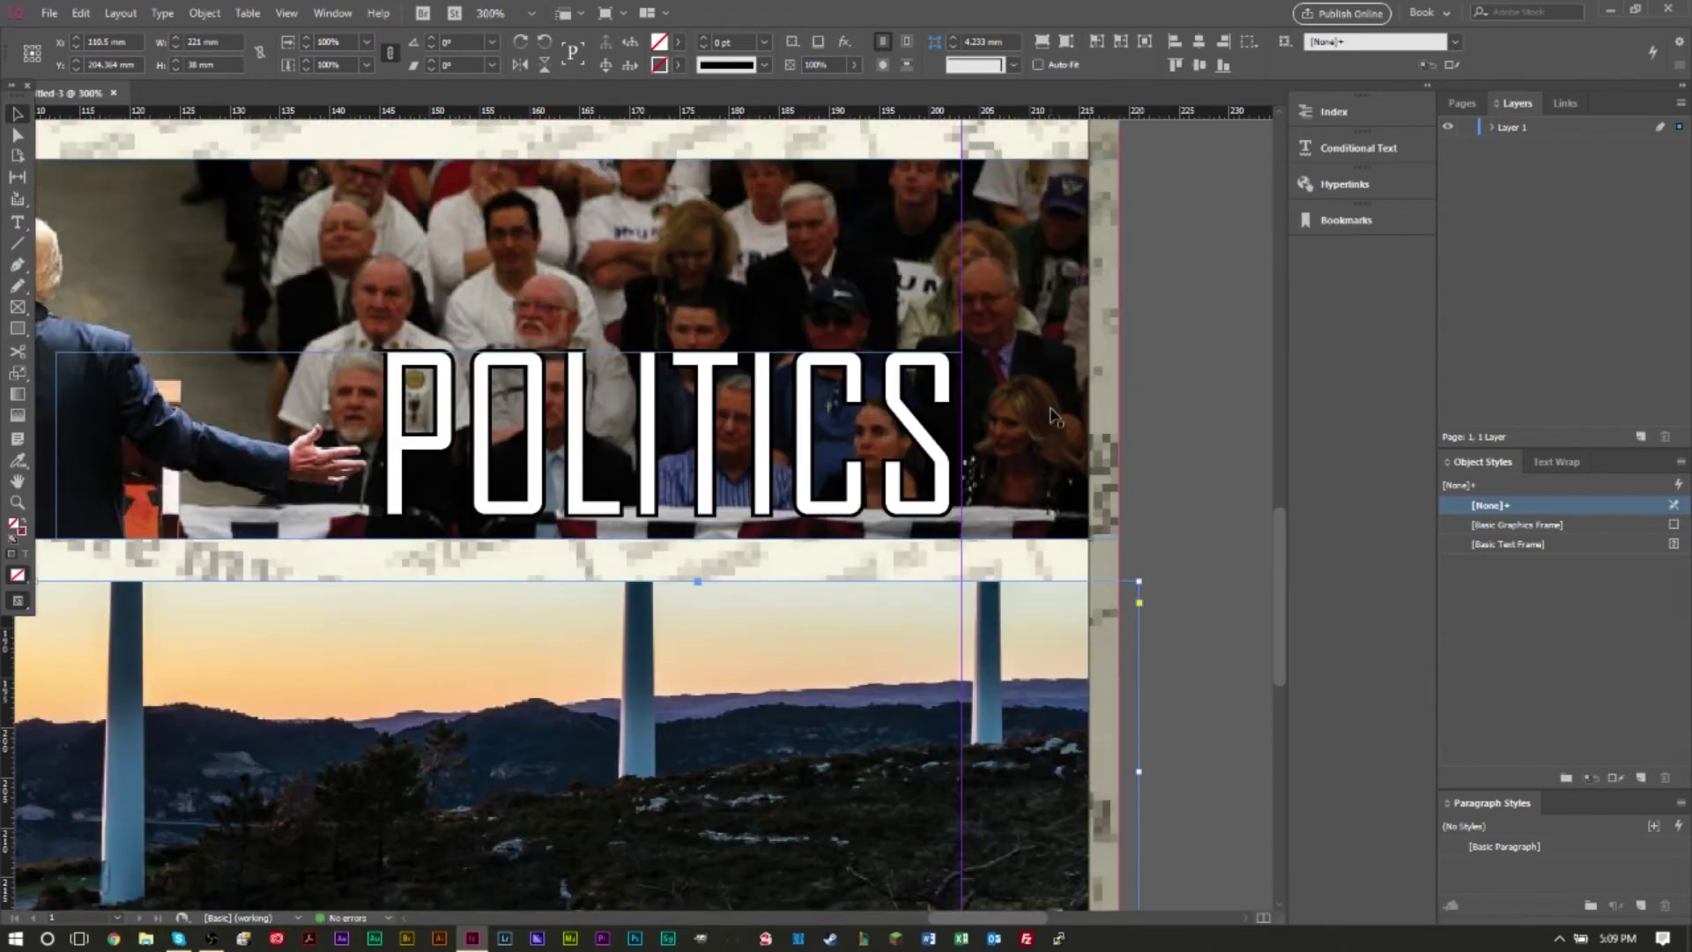
pyautogui.click(1053, 428)
pyautogui.click(1130, 352)
pyautogui.scroll(4, 1137, 352)
pyautogui.click(1119, 309)
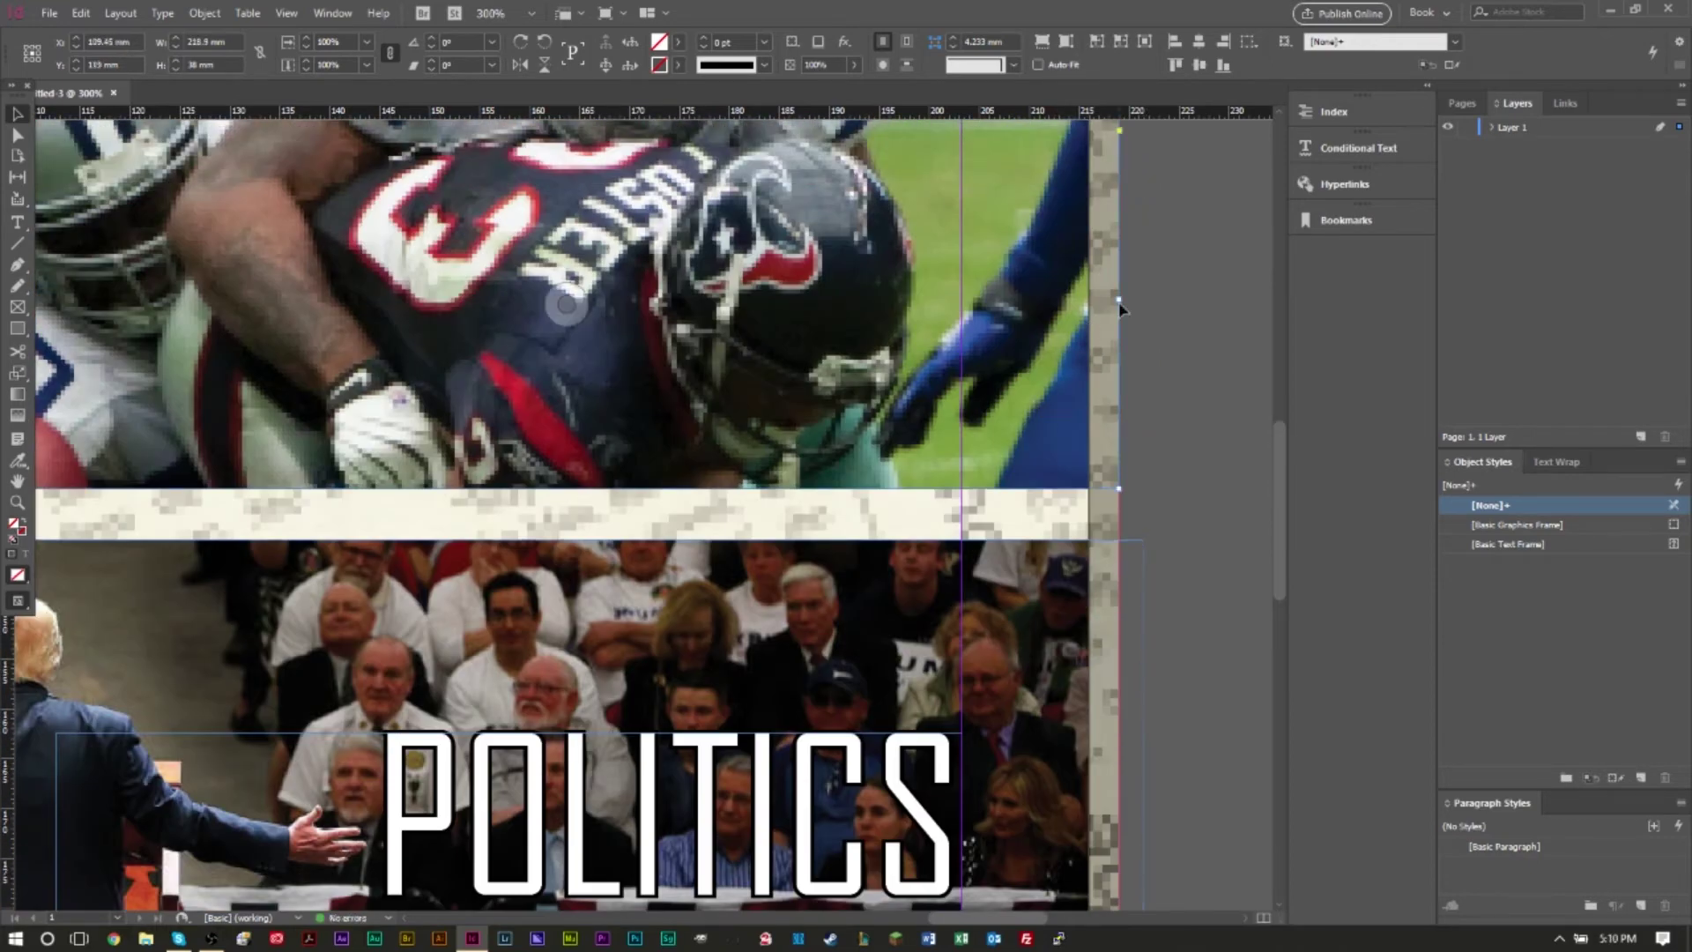
pyautogui.moveTo(1124, 300); pyautogui.dragTo(1140, 320)
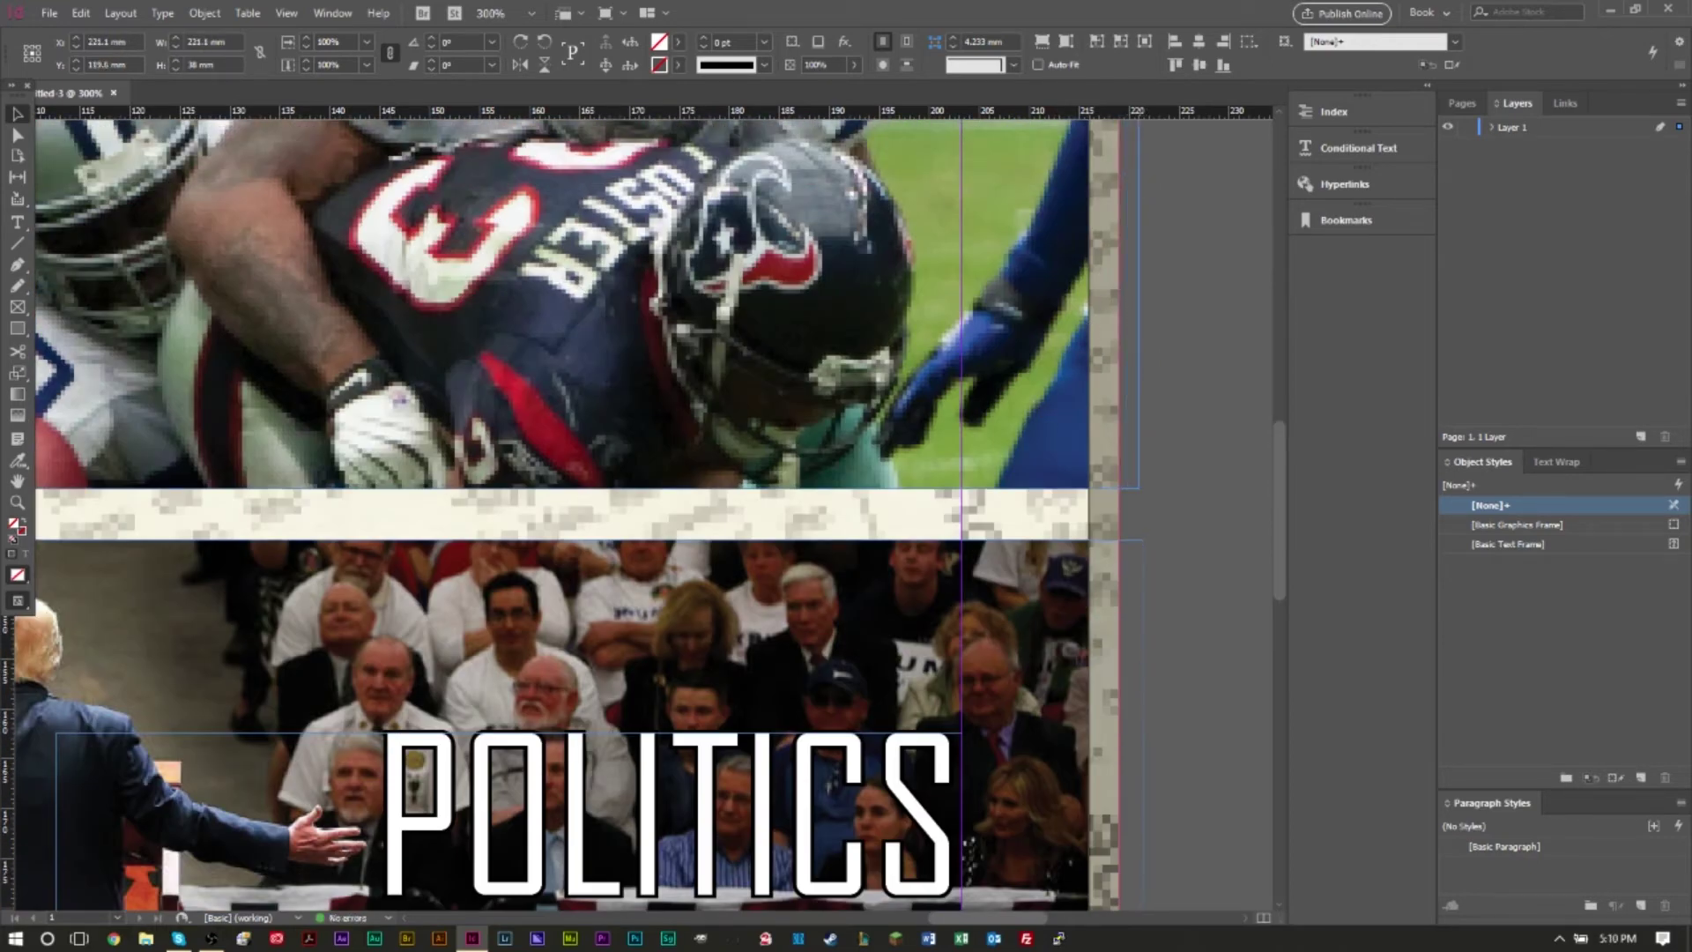
pyautogui.scroll(-7, 1139, 320)
pyautogui.scroll(-5, 1139, 322)
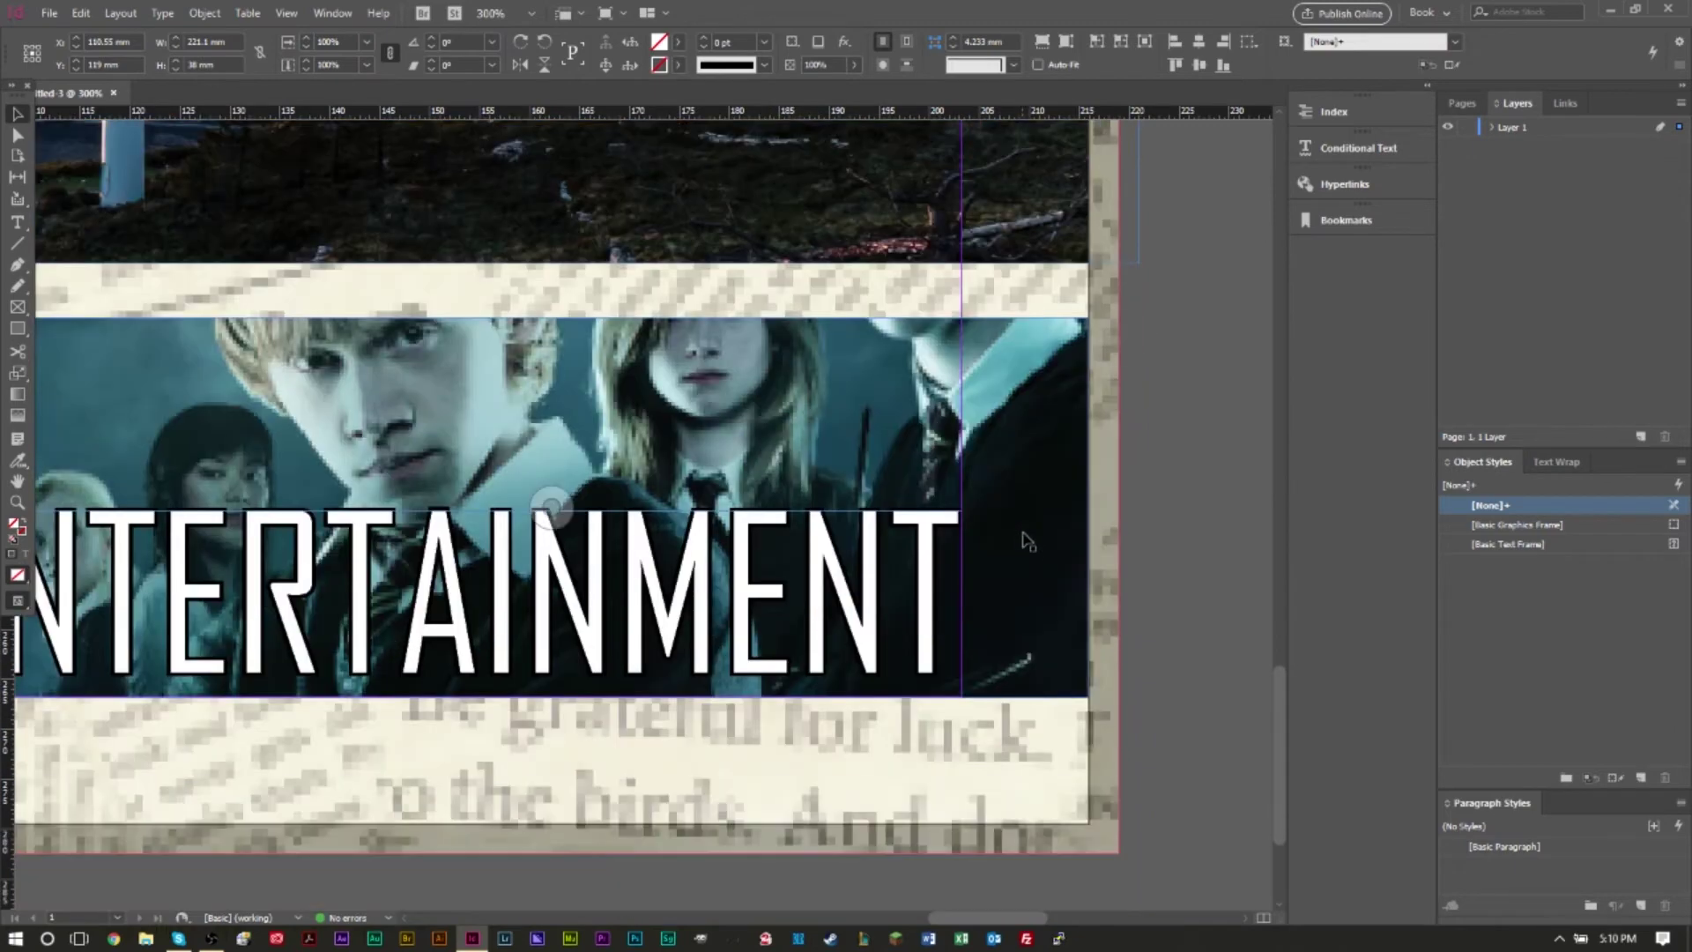
# Stretch the Entertainment photo out into both the right and left bleed
pyautogui.click(1093, 509)
pyautogui.moveTo(1090, 507); pyautogui.dragTo(1137, 520)
pyautogui.scroll(-5, 1137, 520)
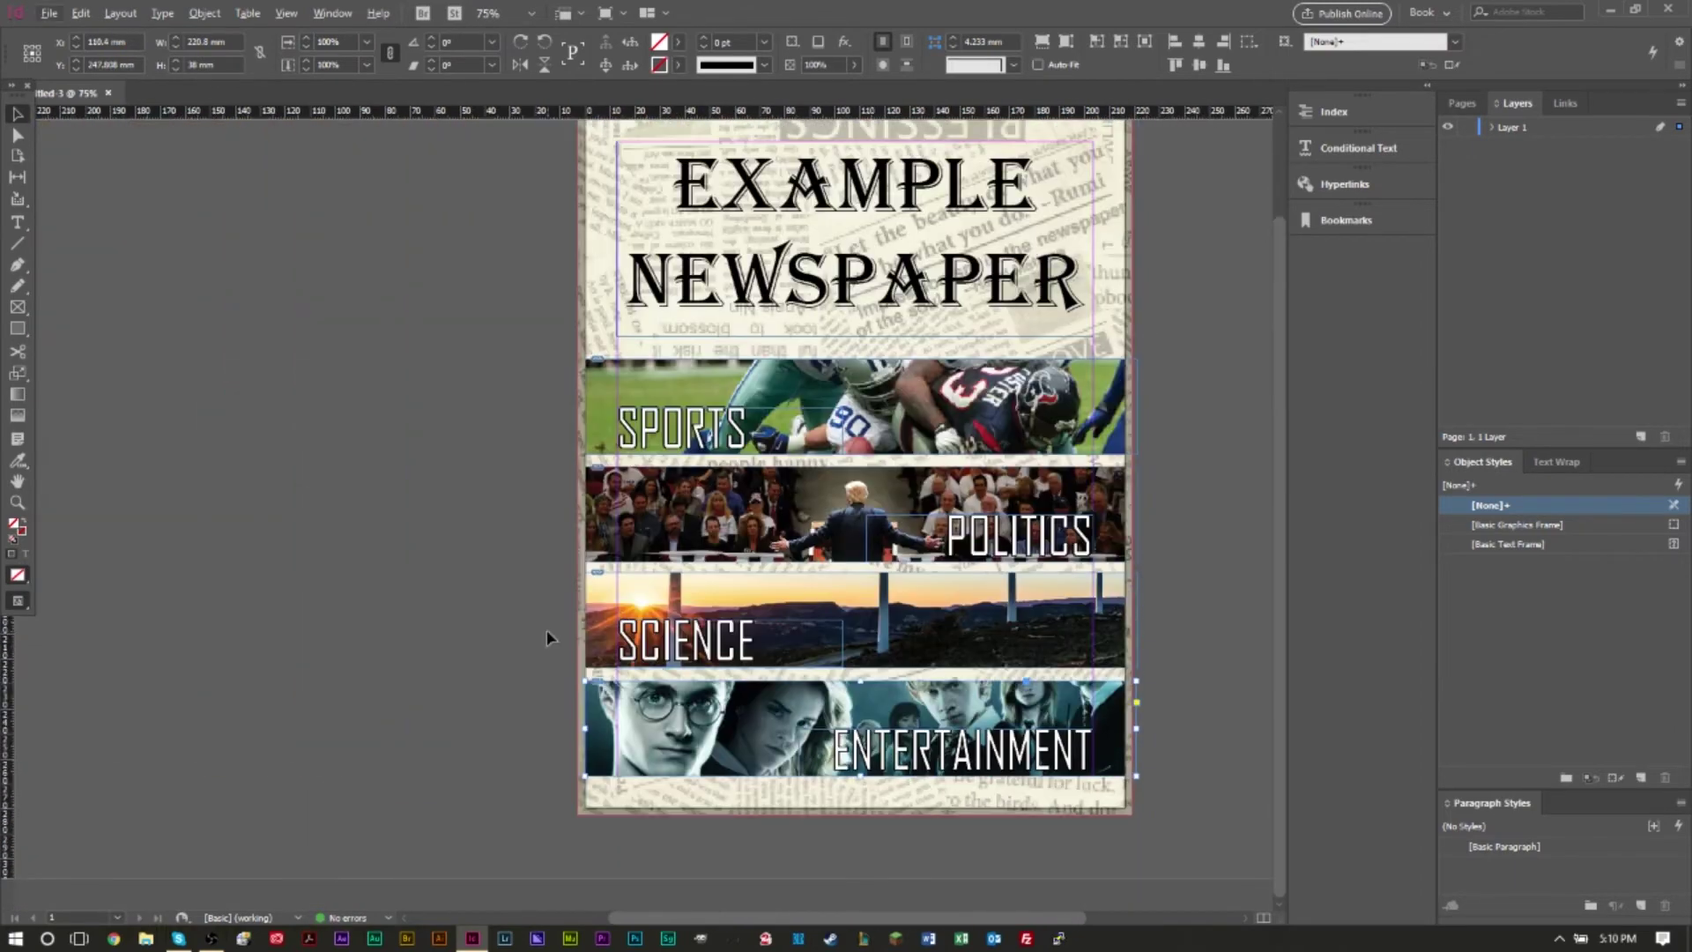
pyautogui.scroll(2, 494, 710)
pyautogui.scroll(-1, 668, 667)
pyautogui.scroll(3, 635, 661)
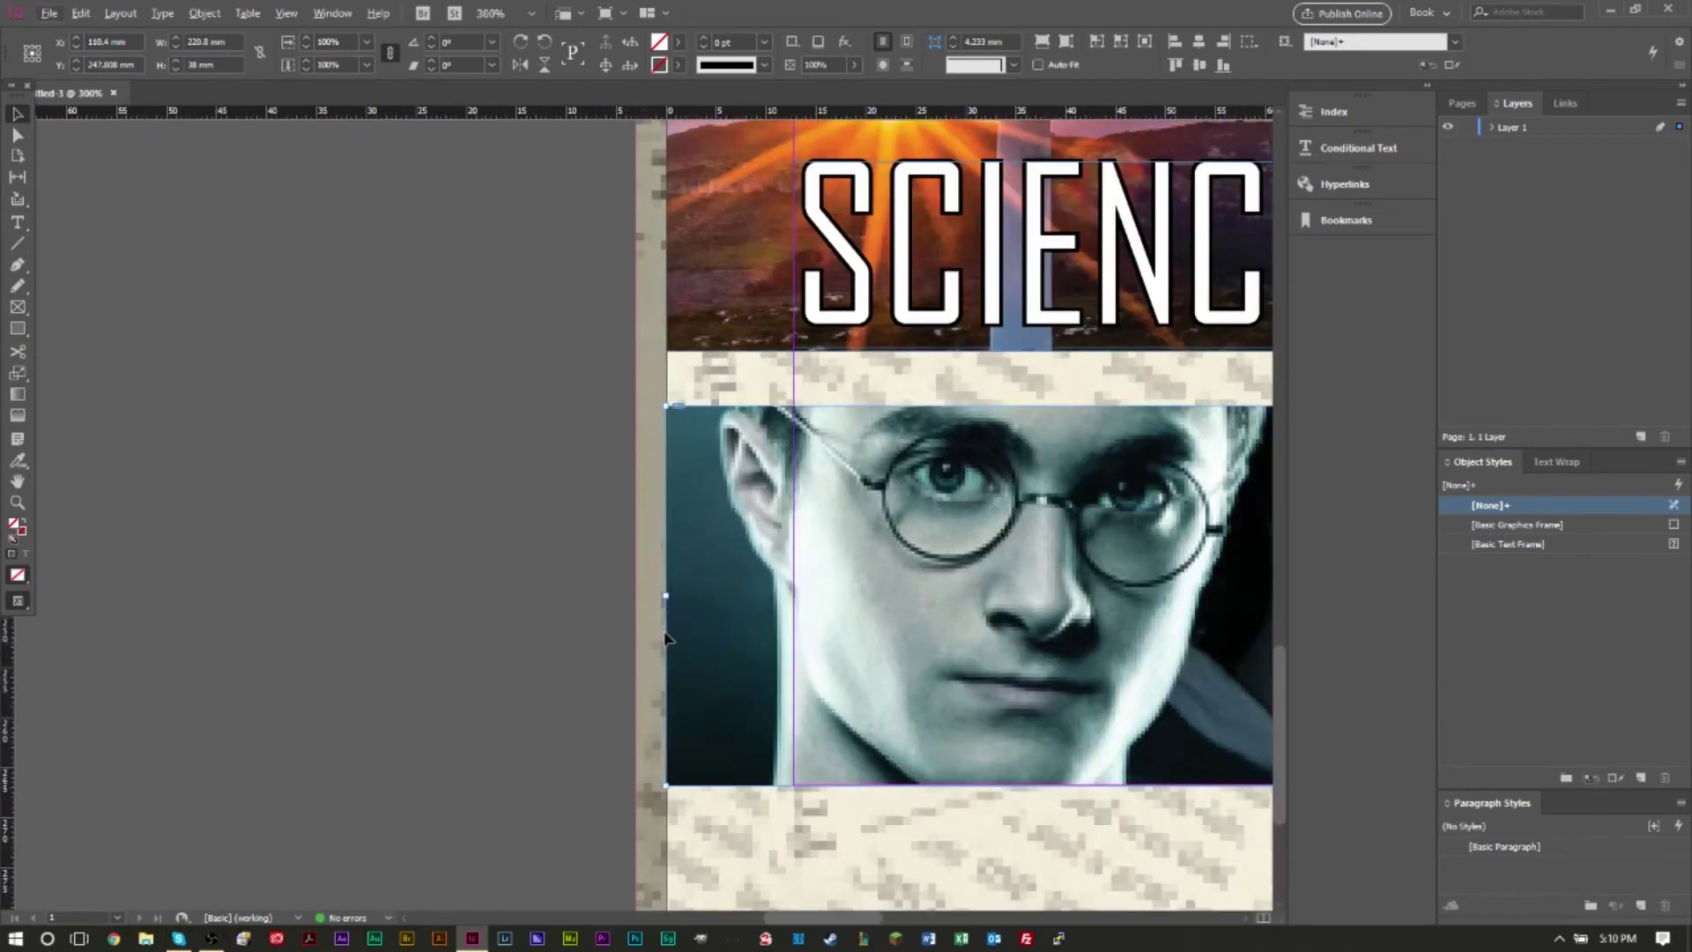
pyautogui.moveTo(667, 593); pyautogui.dragTo(627, 599)
# Stretch the Science, crowd and Sports photos left past the page edge into the bleed
pyautogui.scroll(5, 627, 565)
pyautogui.click(665, 483)
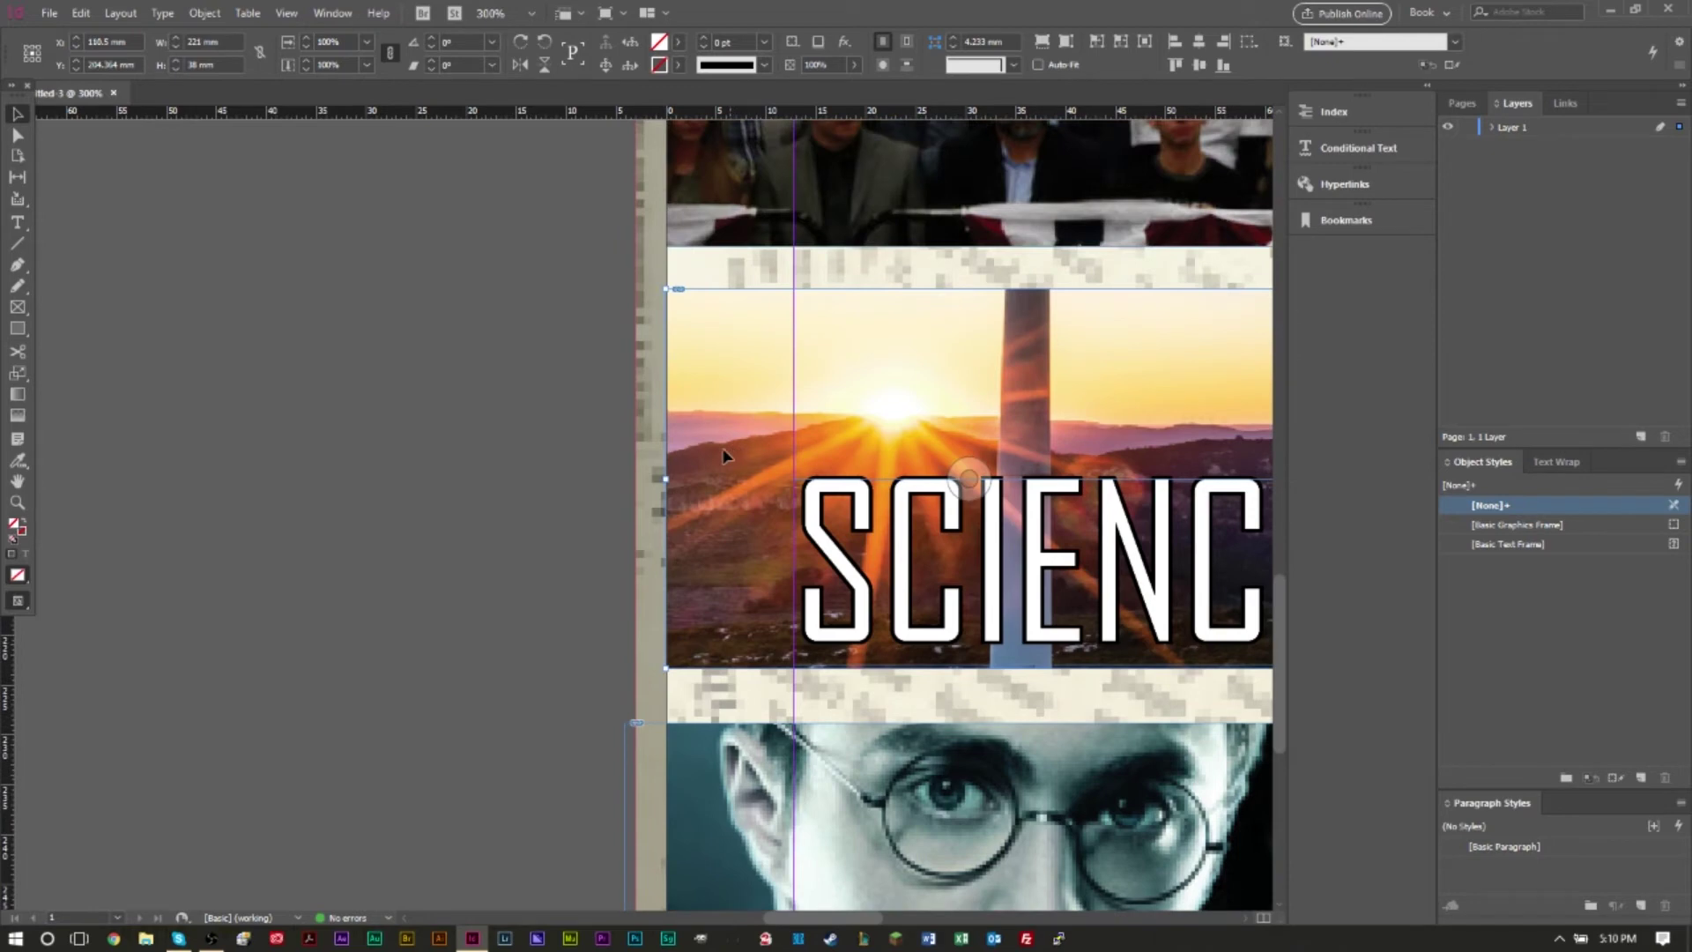
pyautogui.moveTo(667, 488); pyautogui.dragTo(636, 501)
pyautogui.scroll(5, 637, 501)
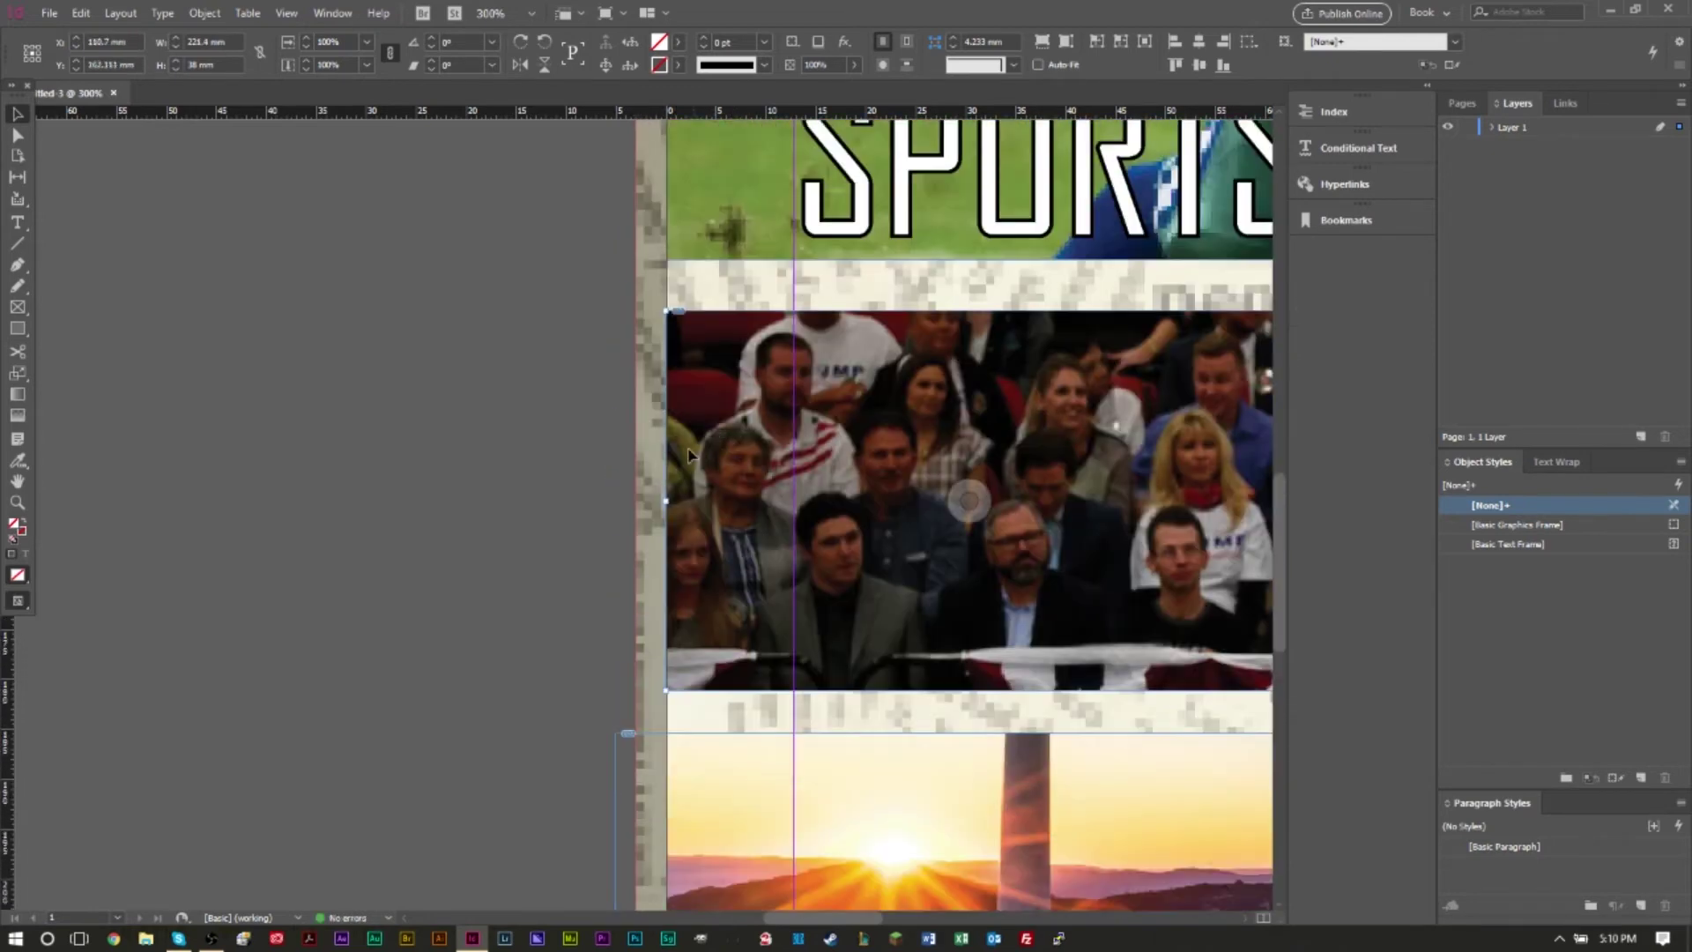
pyautogui.click(667, 499)
pyautogui.moveTo(668, 498); pyautogui.dragTo(617, 501)
pyautogui.scroll(4, 635, 502)
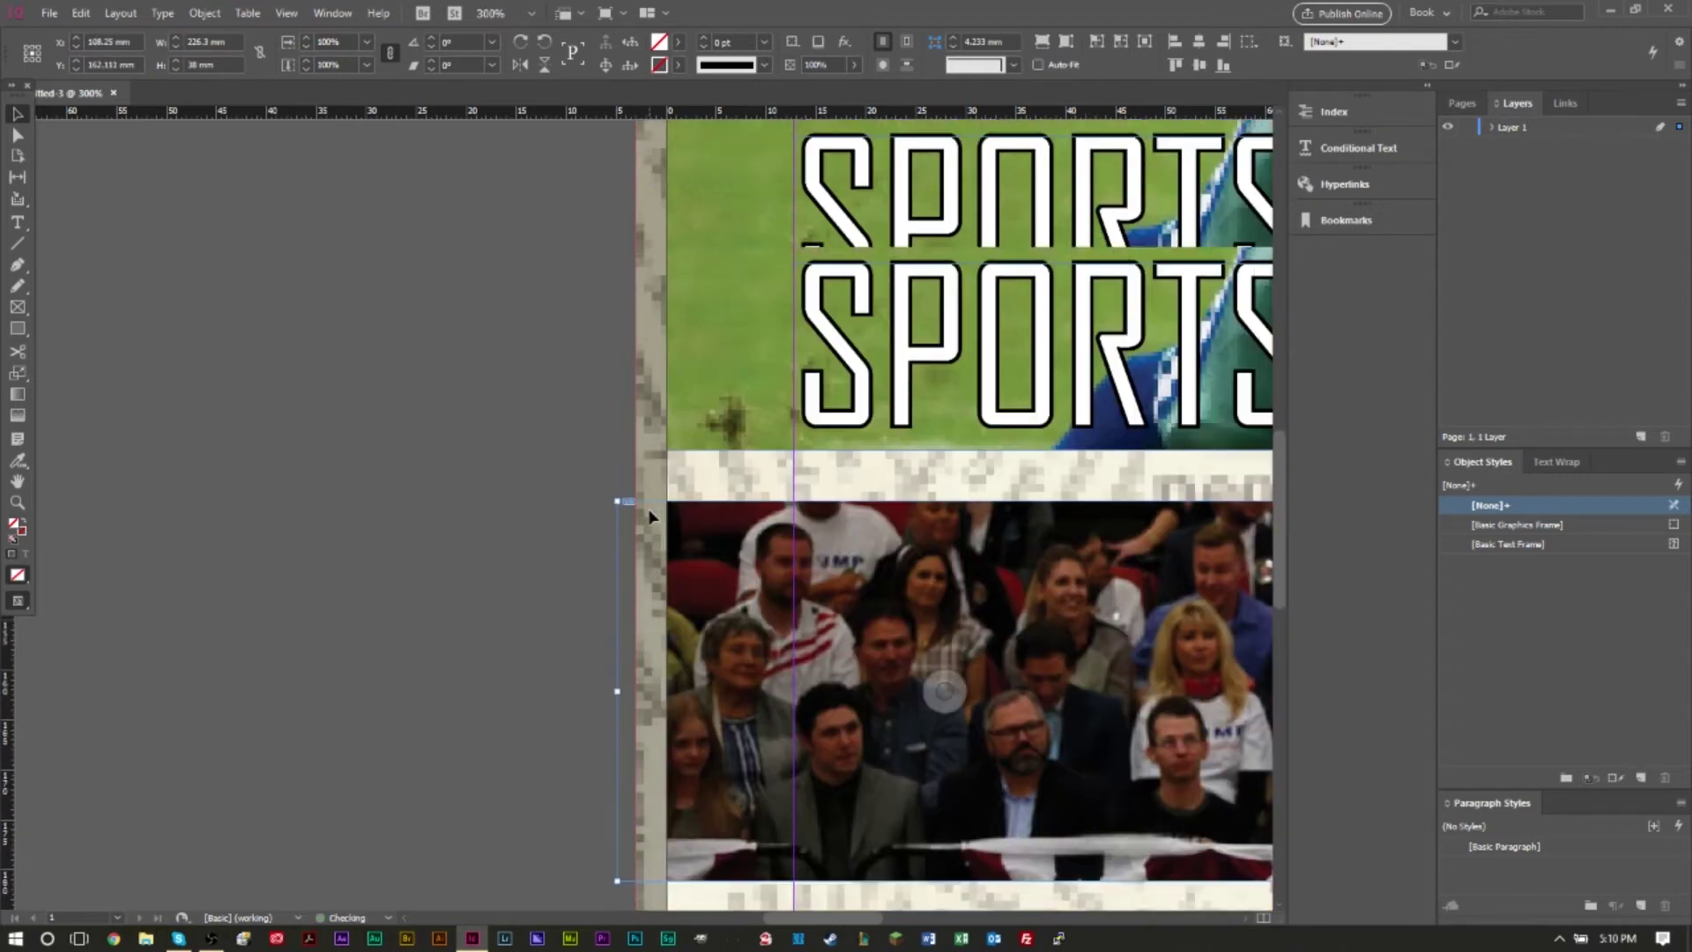
pyautogui.scroll(3, 728, 361)
pyautogui.click(668, 397)
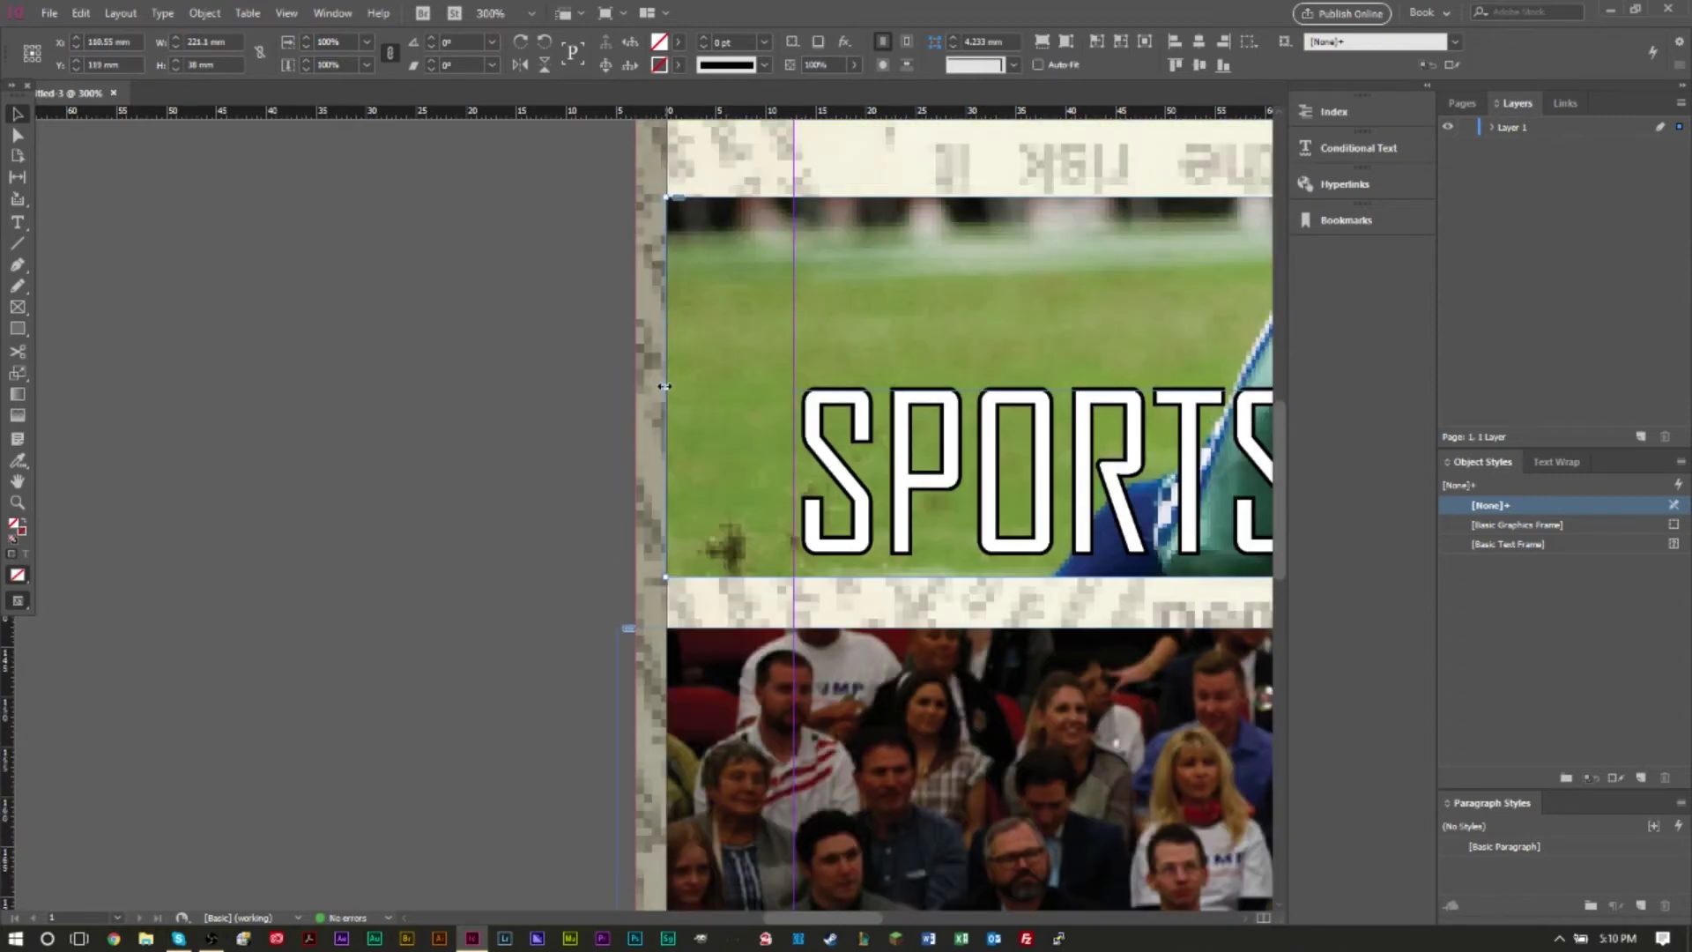
pyautogui.moveTo(669, 396); pyautogui.dragTo(609, 388)
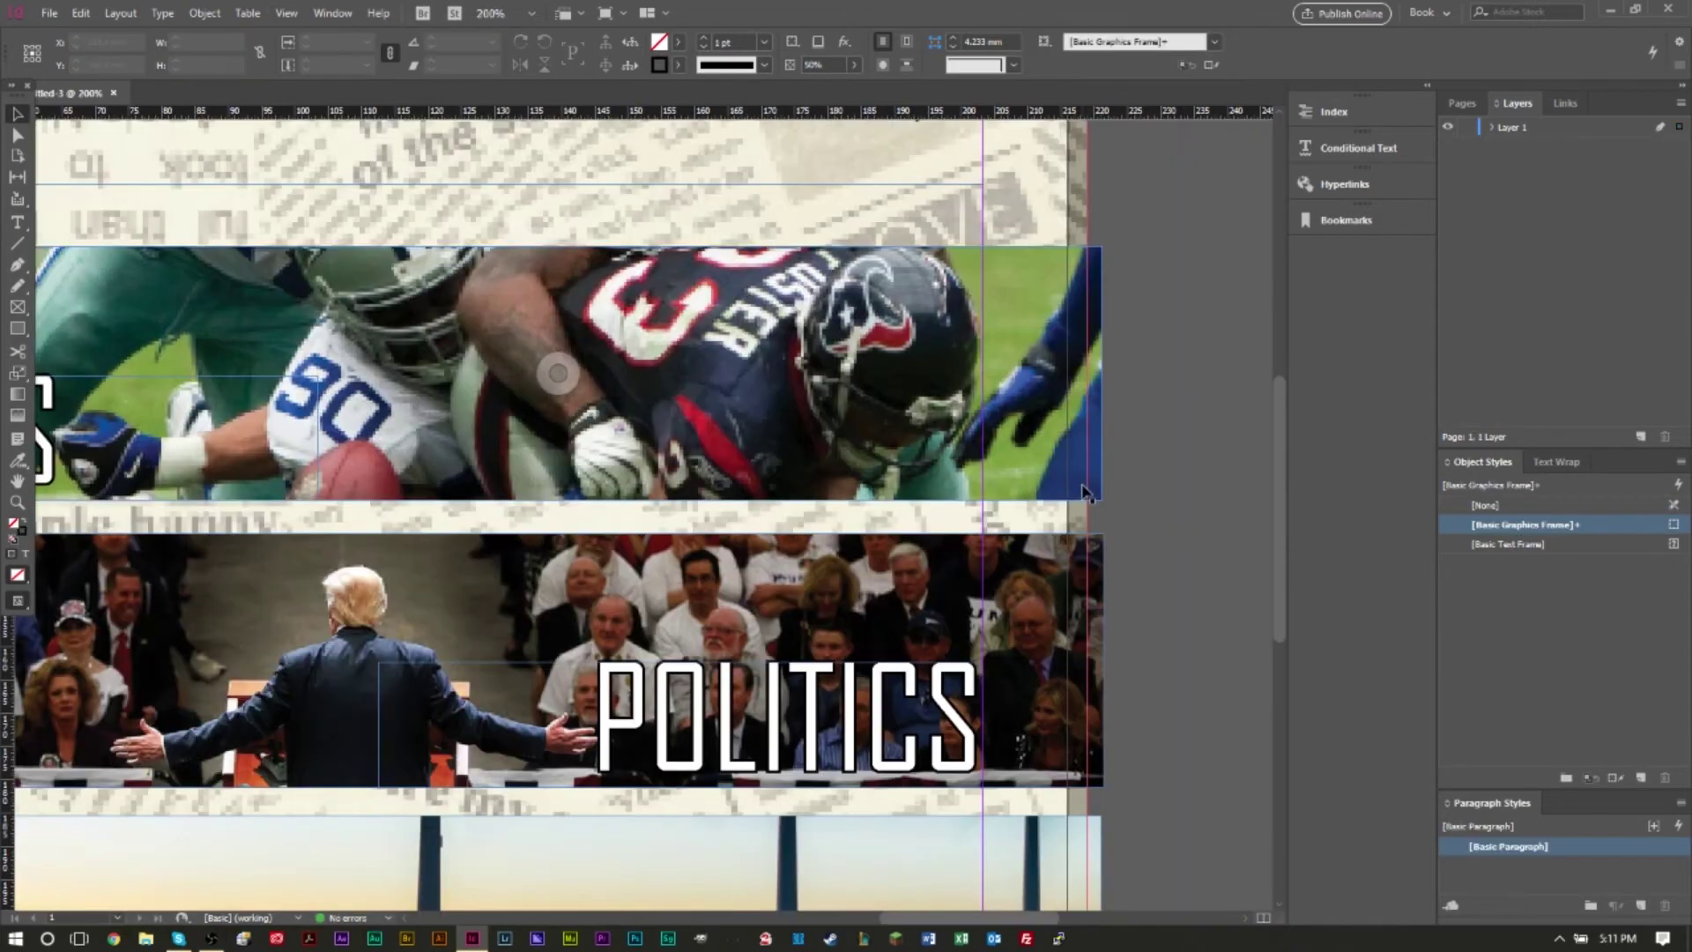
# Preview the page as trimmed output and scroll through to check the bled photo banners
pyautogui.scroll(1, 1103, 446)
pyautogui.scroll(-5, 1103, 446)
pyautogui.scroll(-4, 1103, 446)
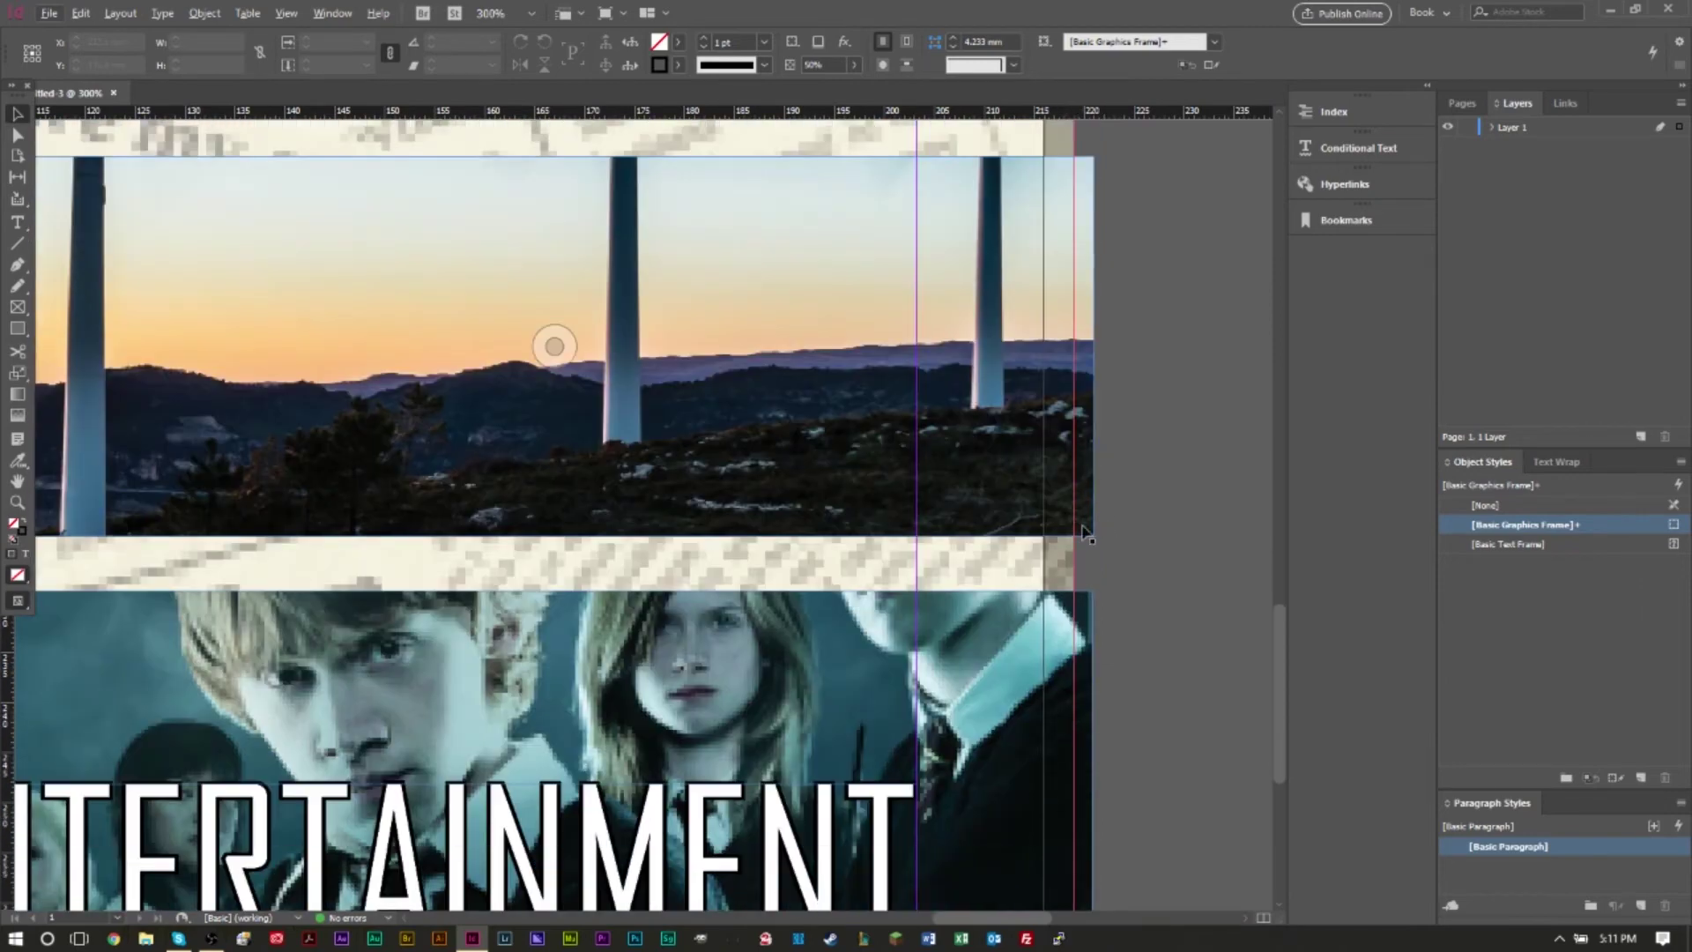
pyautogui.rightClick(1088, 524)
pyautogui.press('Escape')
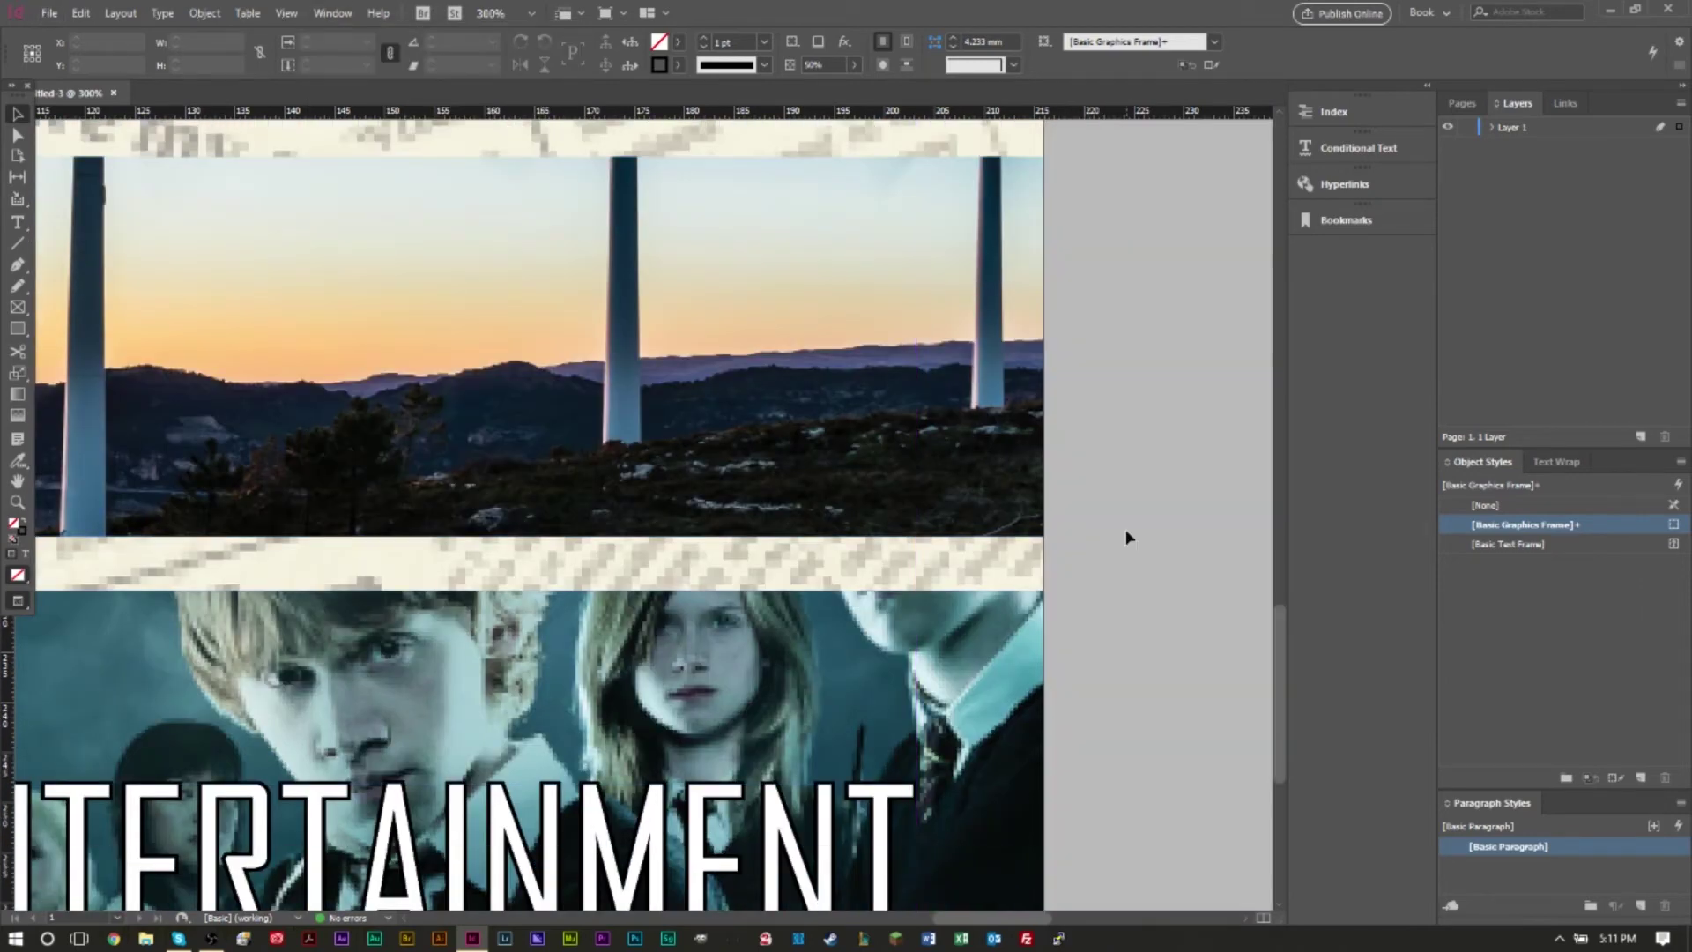
pyautogui.scroll(-3, 1119, 518)
pyautogui.scroll(6, 1015, 523)
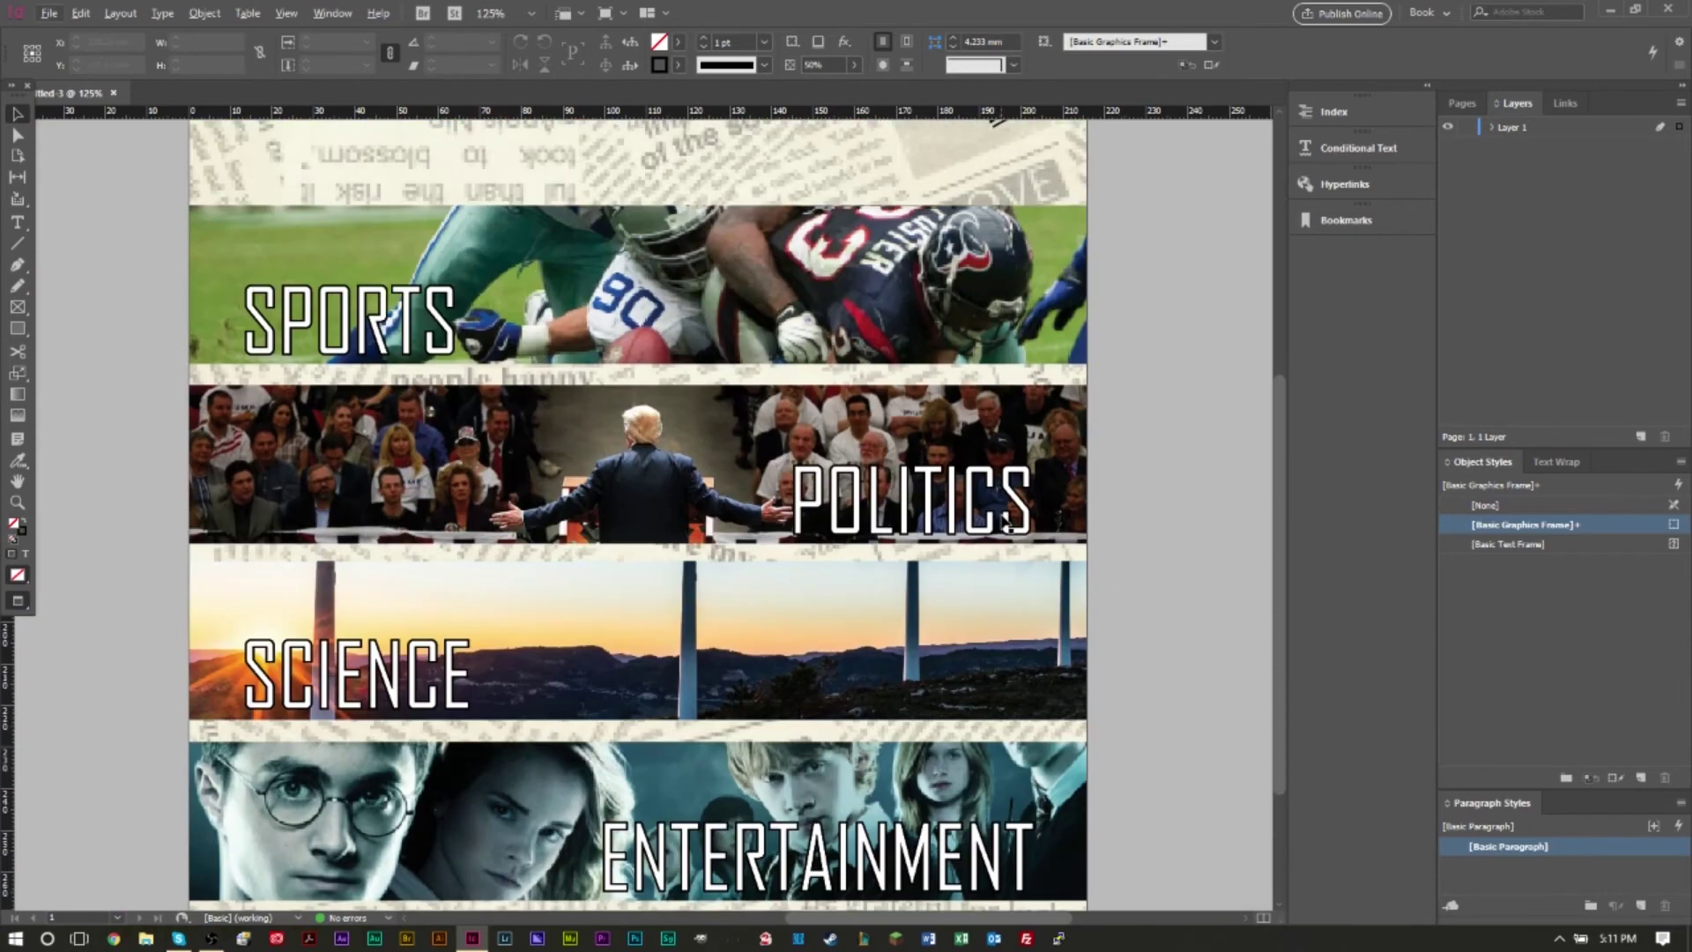
pyautogui.scroll(-1, 1018, 524)
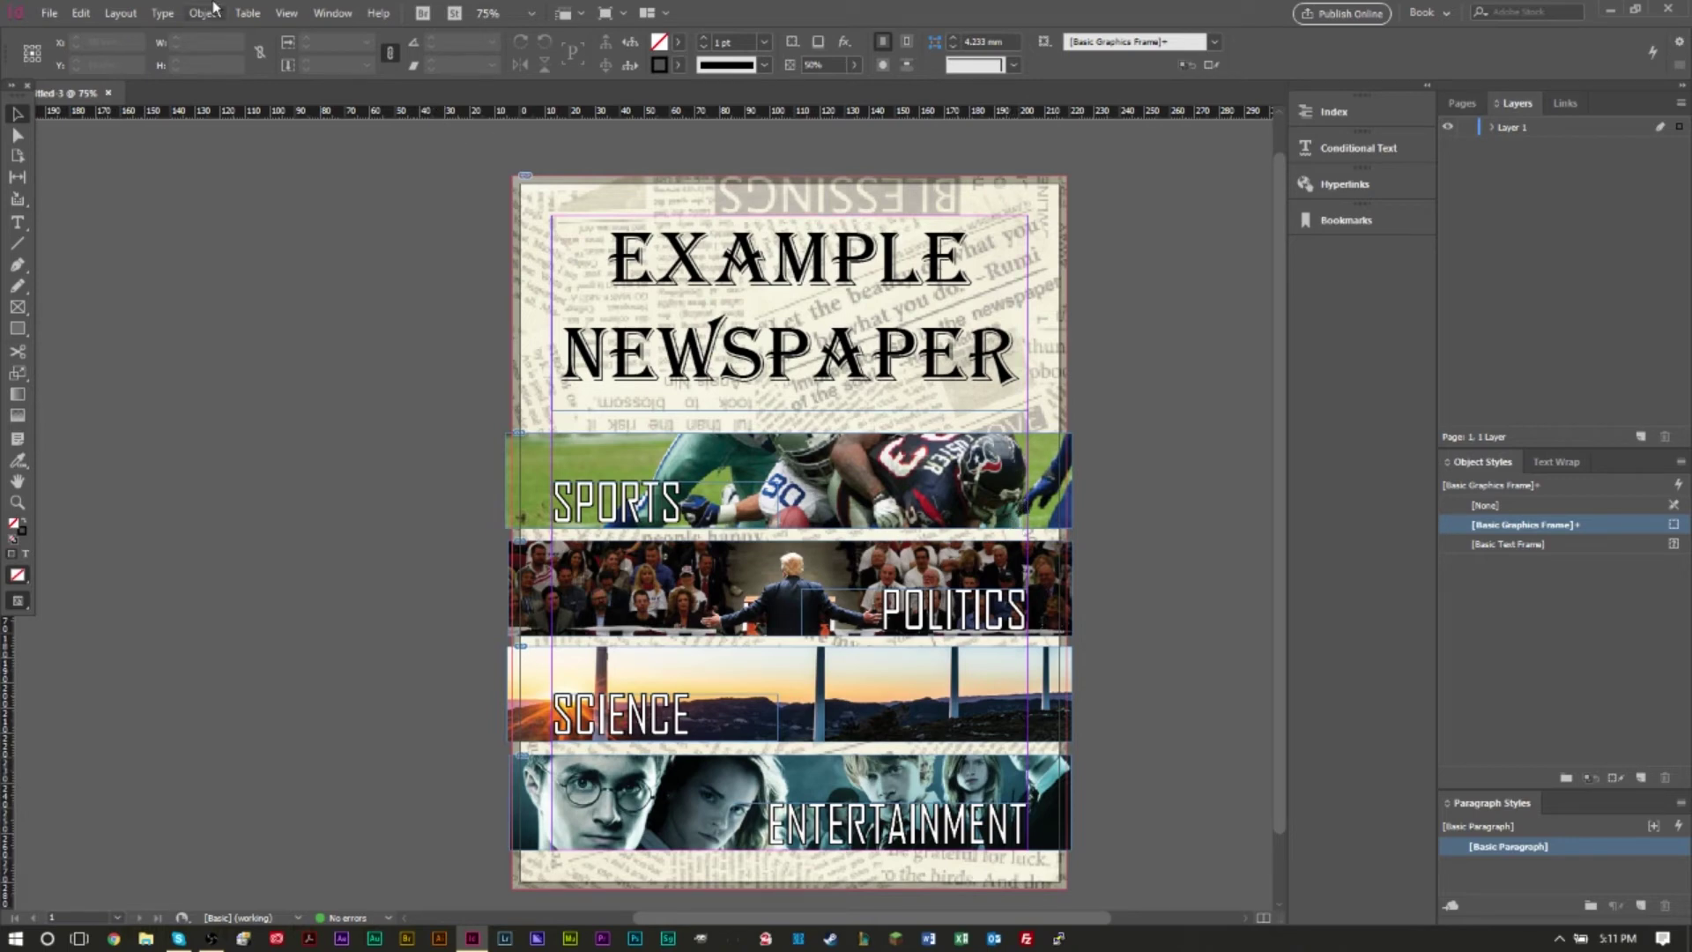
# Export the document as Untitled-3.pdf on the Desktop in Adobe PDF (Print) format
pyautogui.click(50, 14)
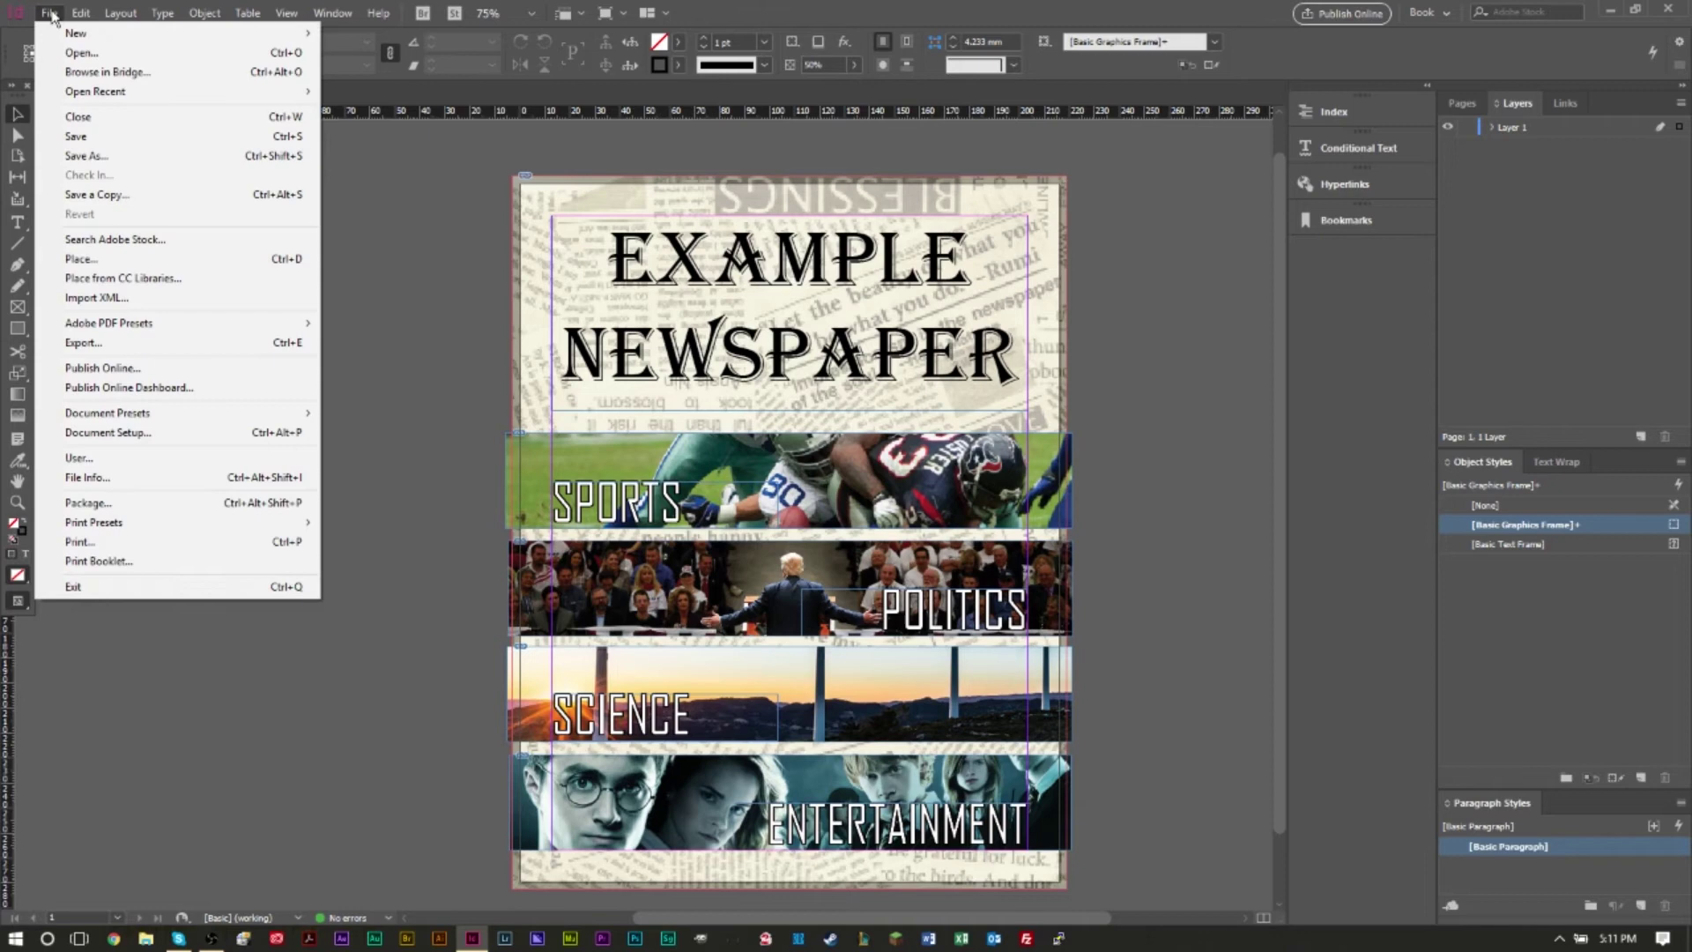
pyautogui.click(135, 340)
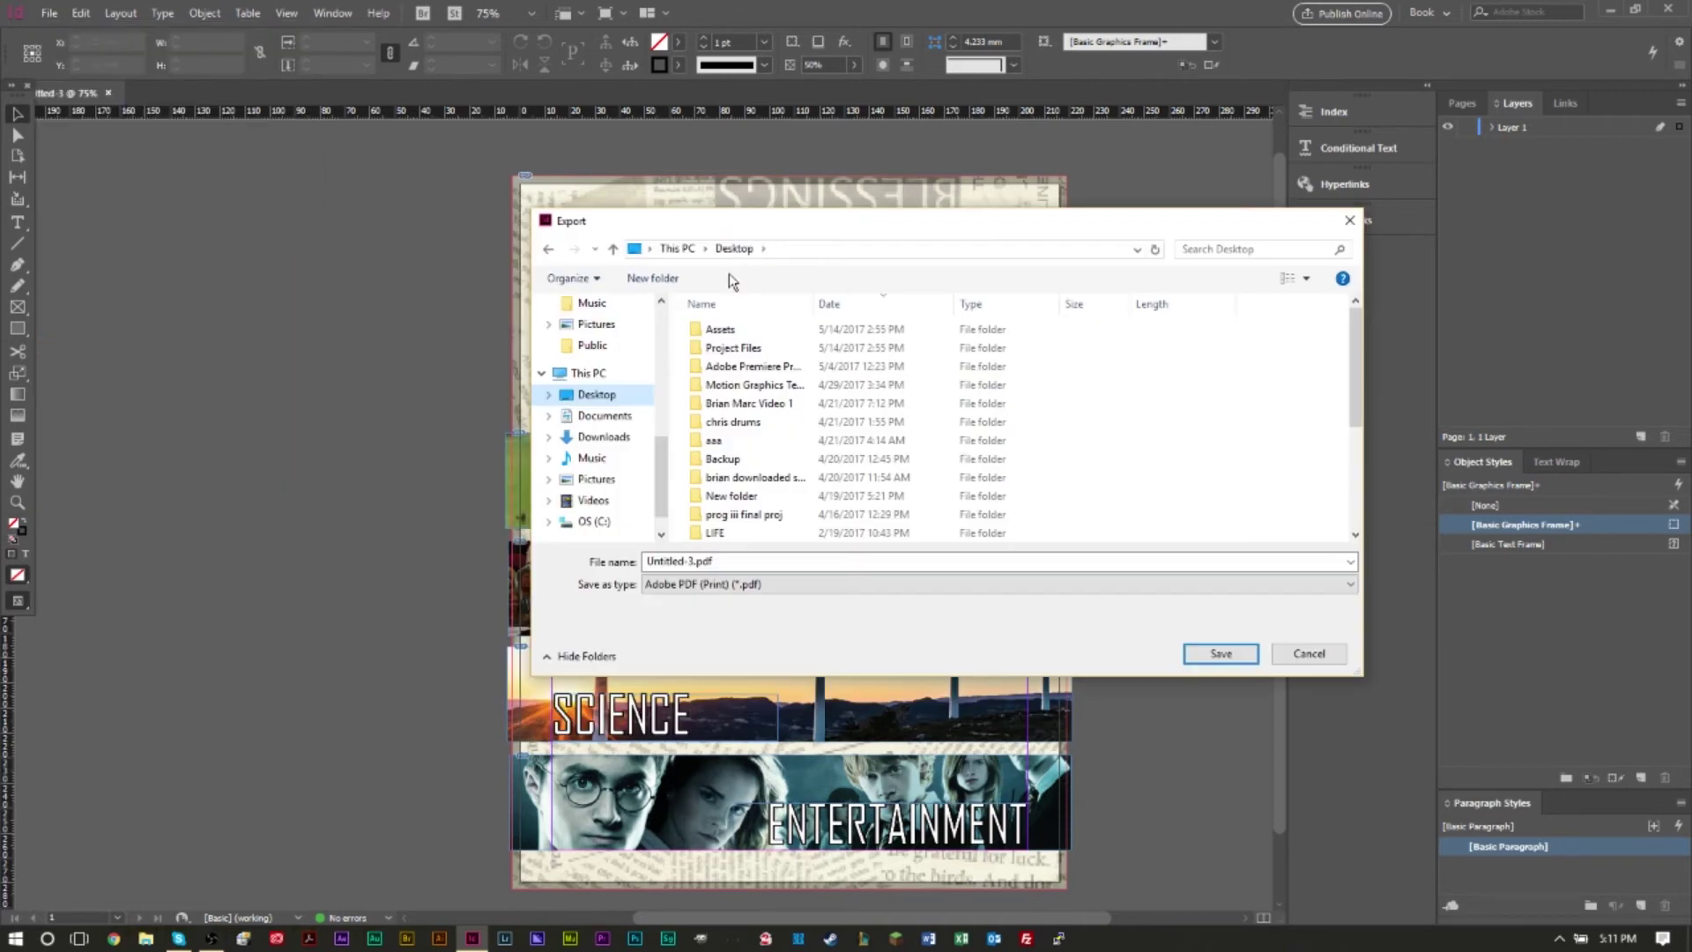
pyautogui.click(756, 585)
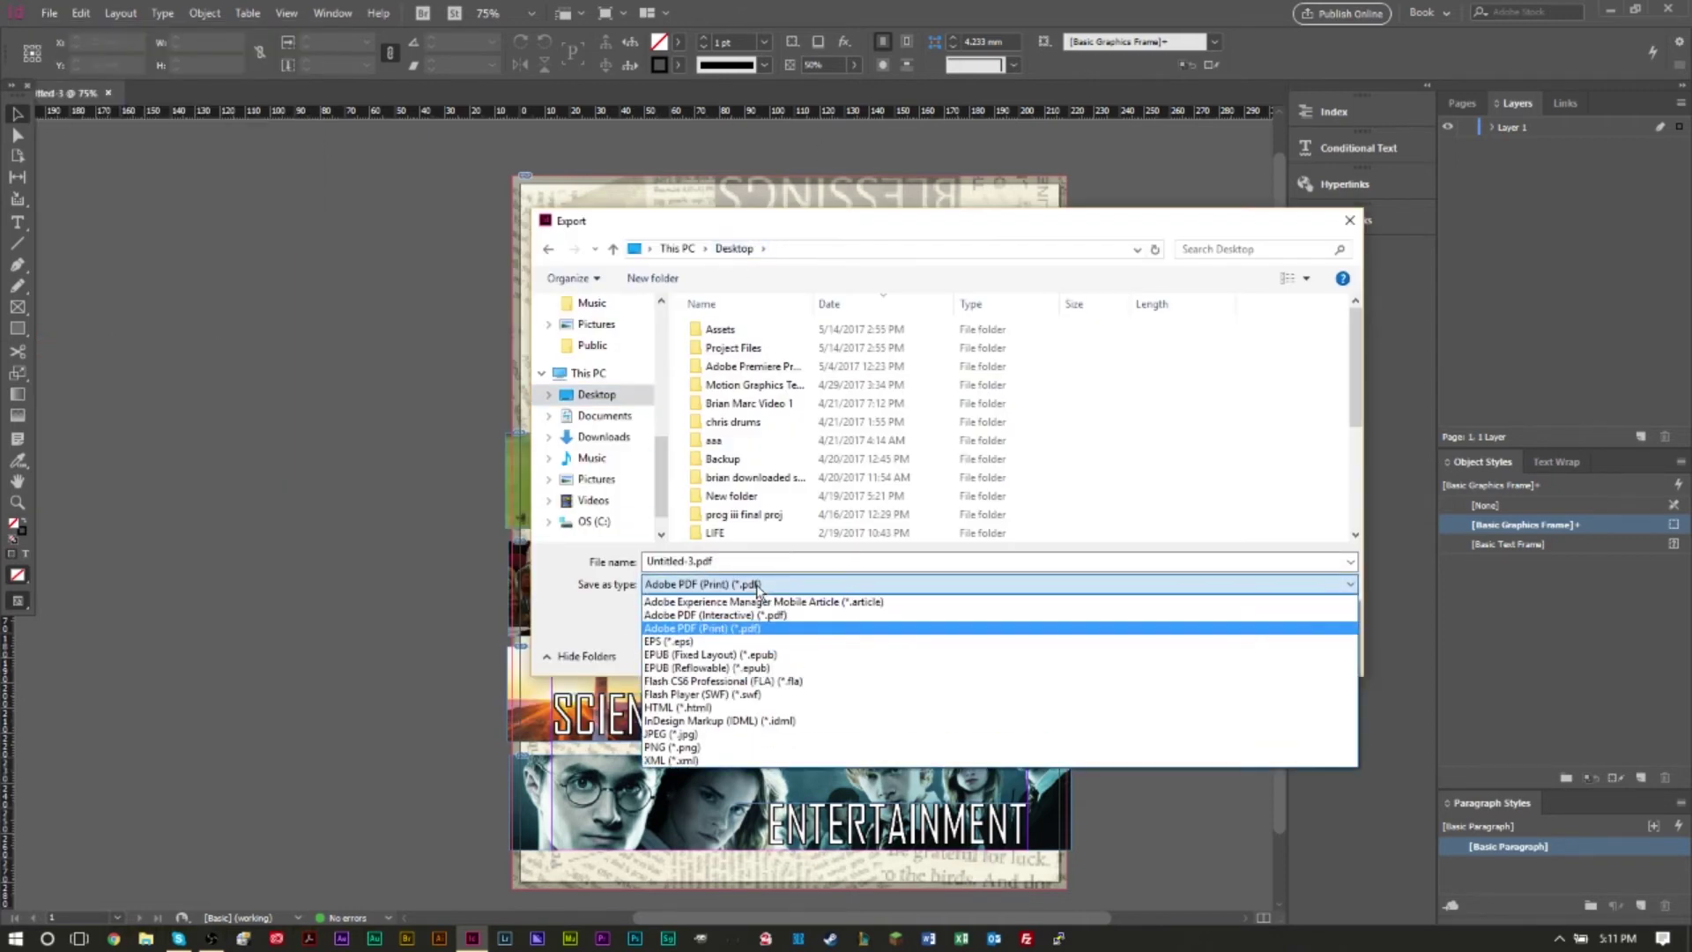
pyautogui.click(732, 629)
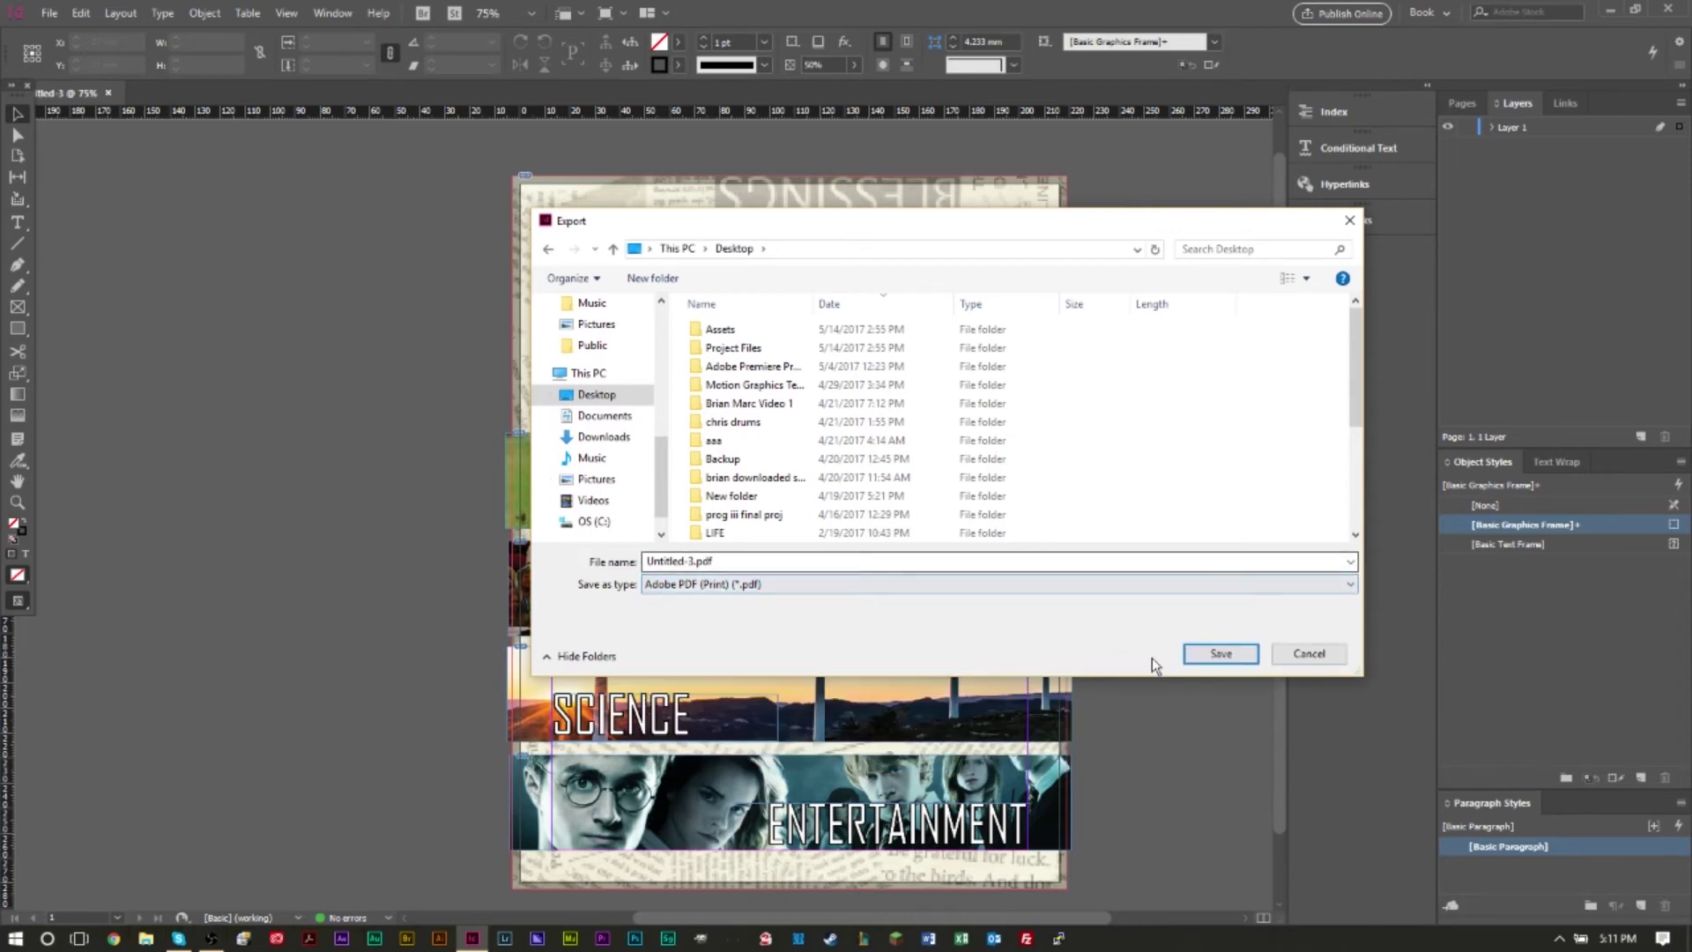
pyautogui.click(1221, 653)
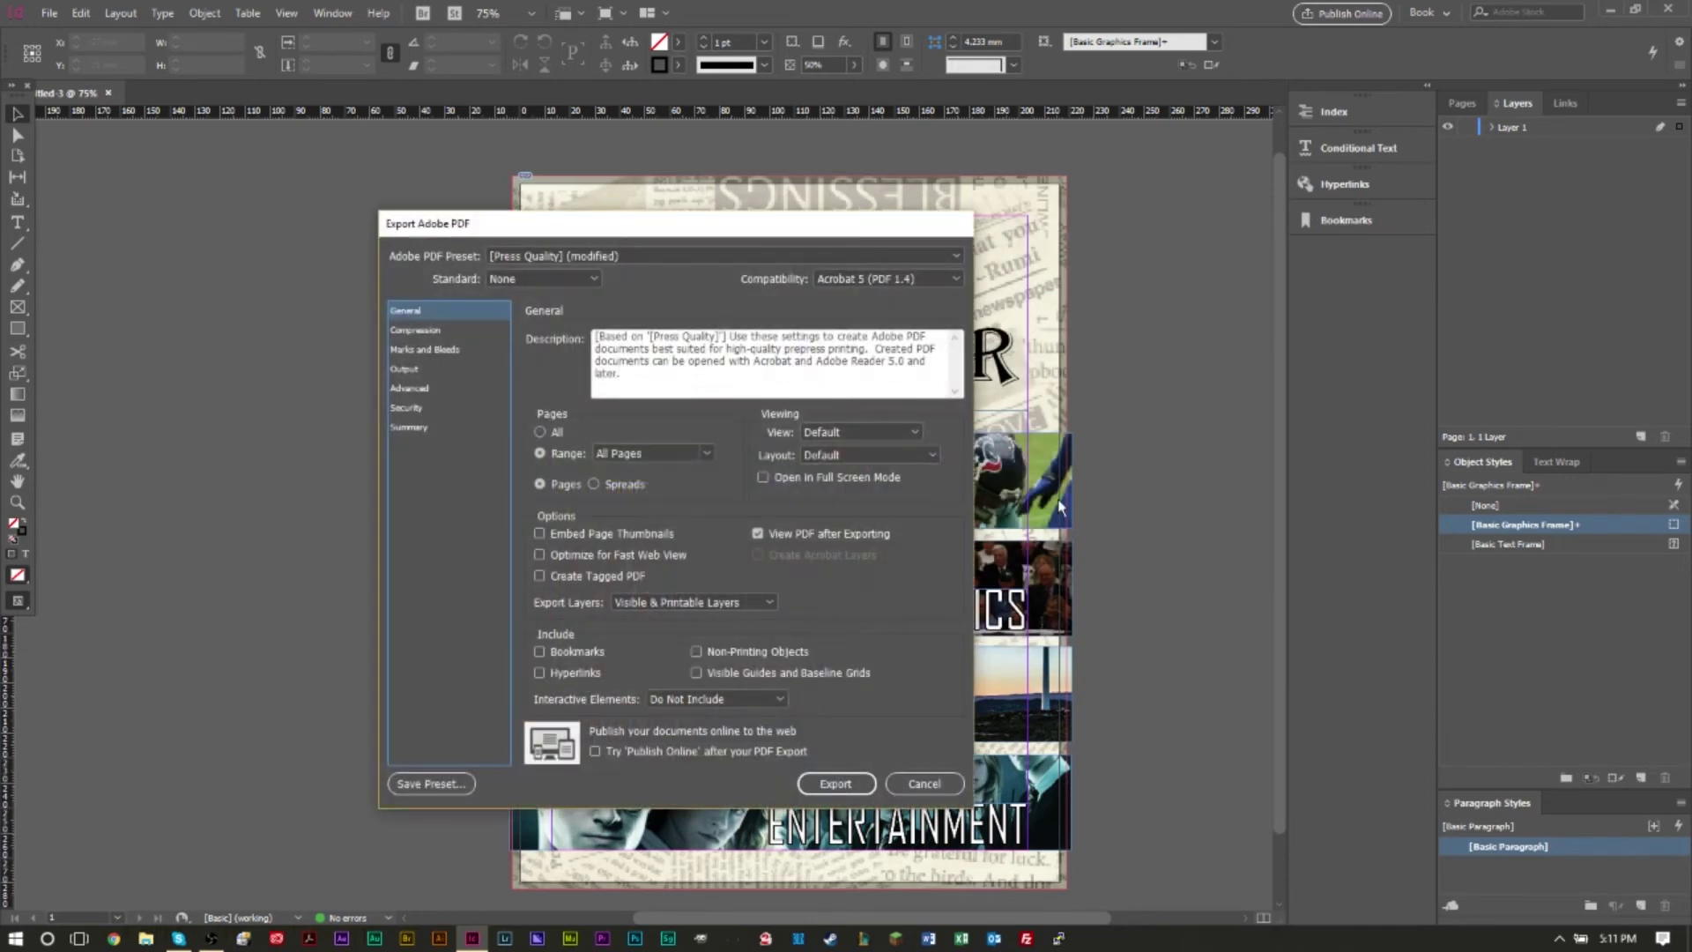
# Choose the [High Quality Print] PDF preset
pyautogui.moveTo(649, 233); pyautogui.dragTo(847, 182)
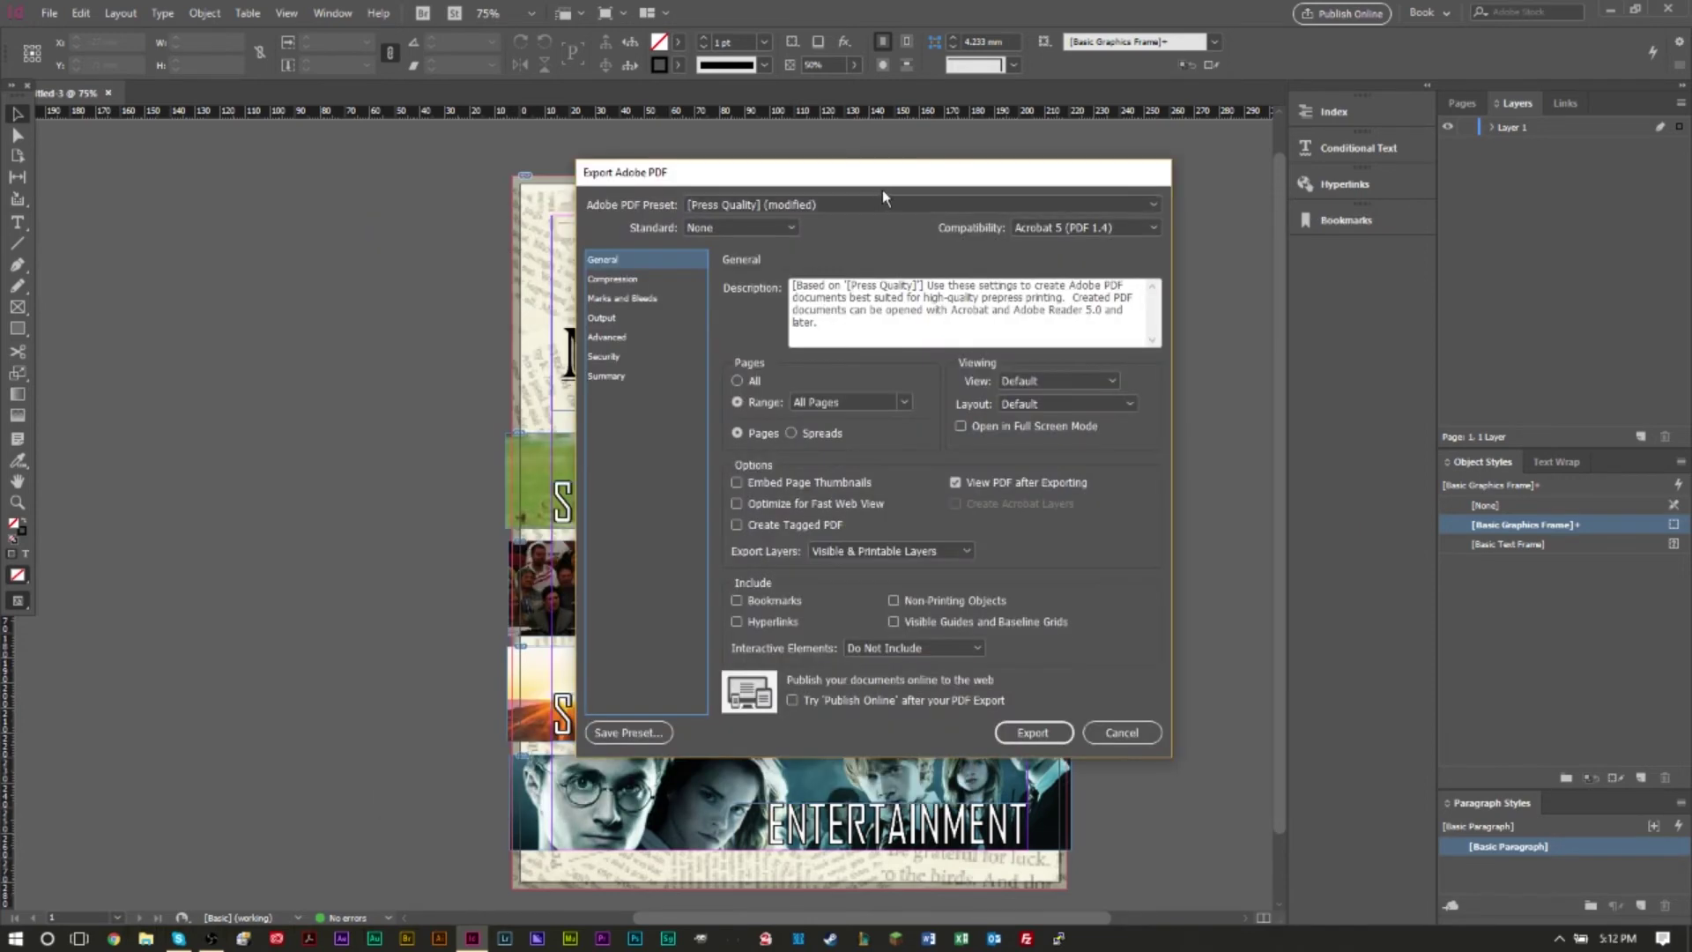
pyautogui.click(769, 205)
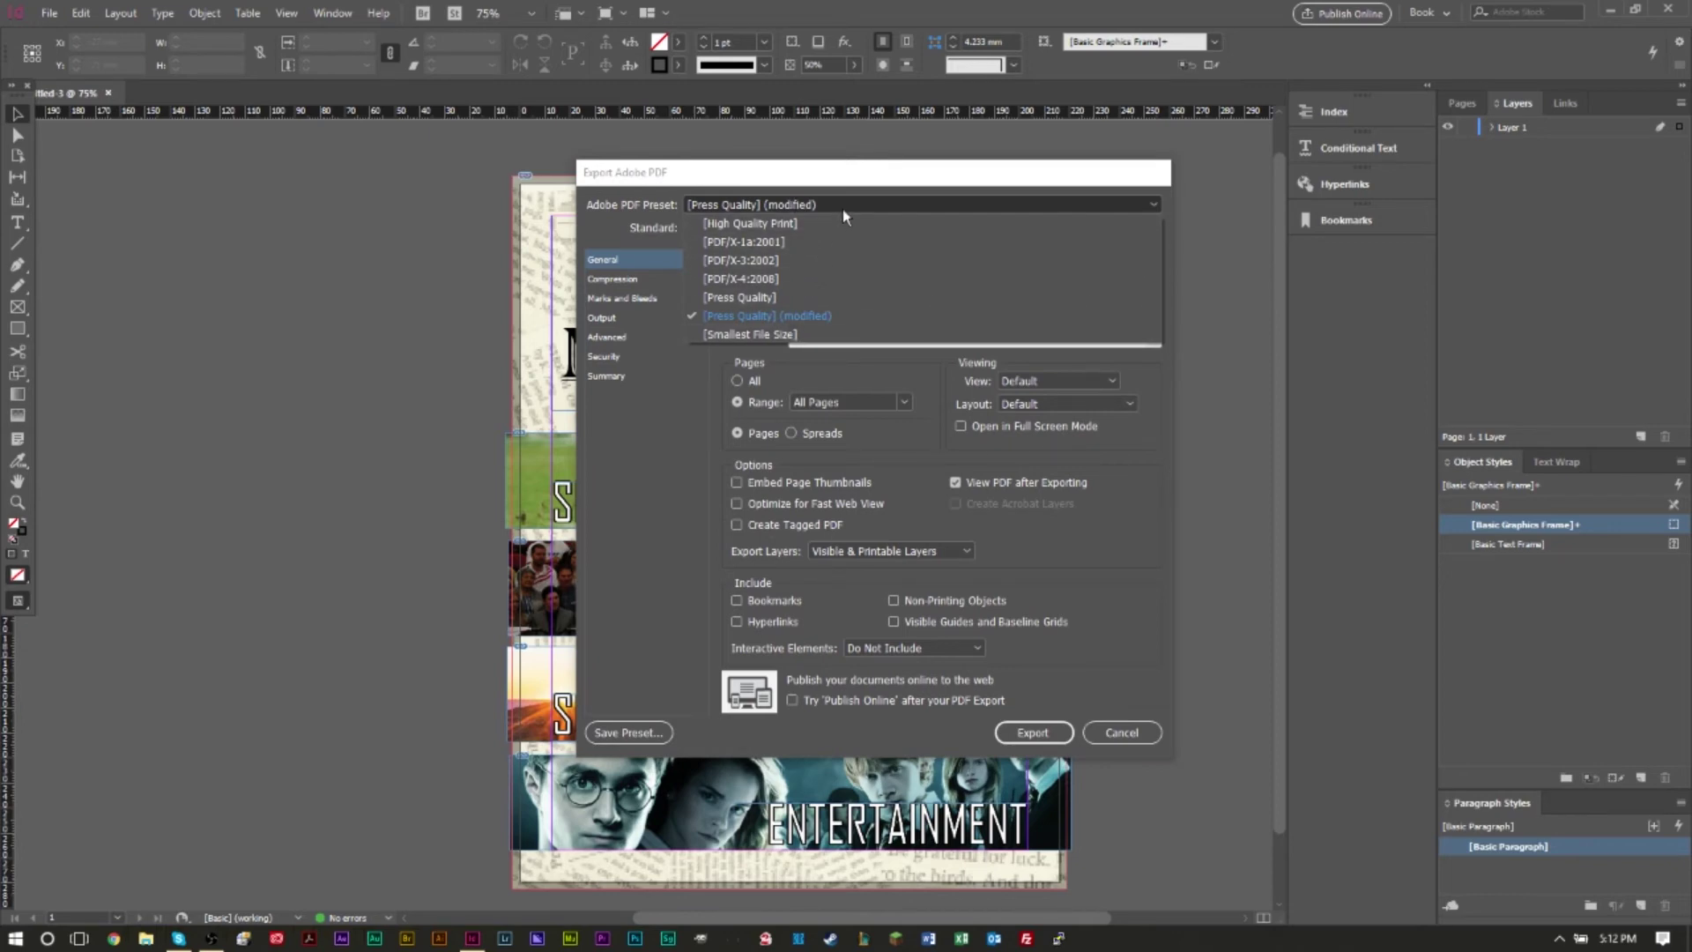
pyautogui.click(818, 224)
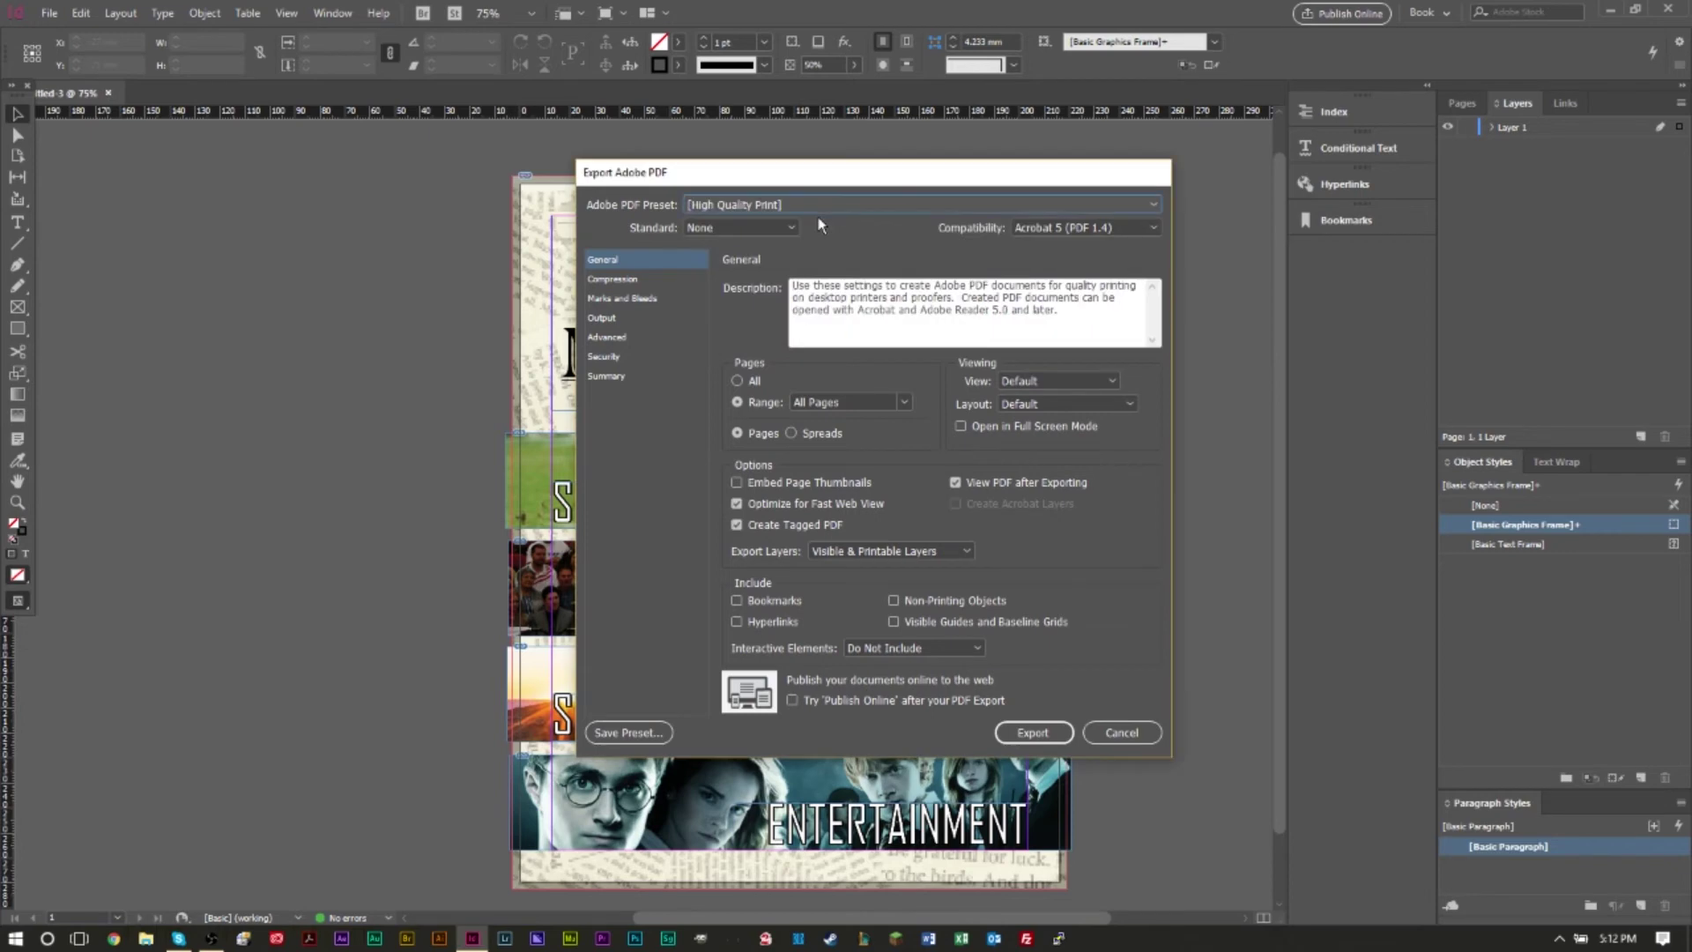
# Turn on crop marks, all printer's marks and document bleed settings, then export the PDF
pyautogui.click(620, 300)
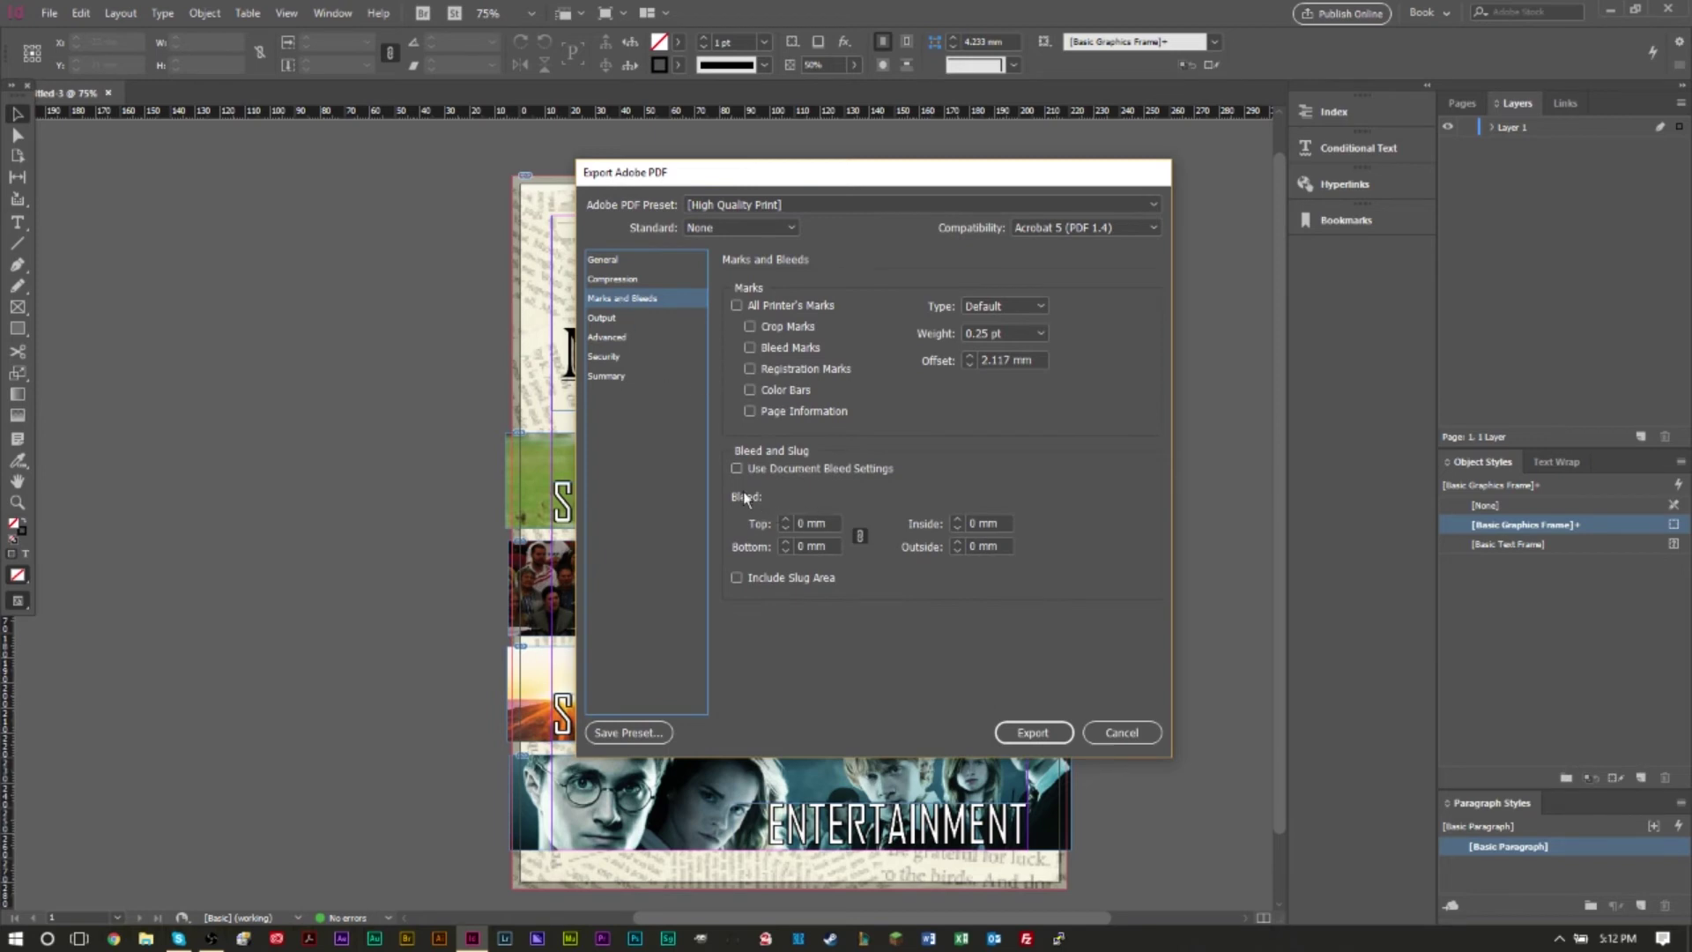
pyautogui.click(816, 470)
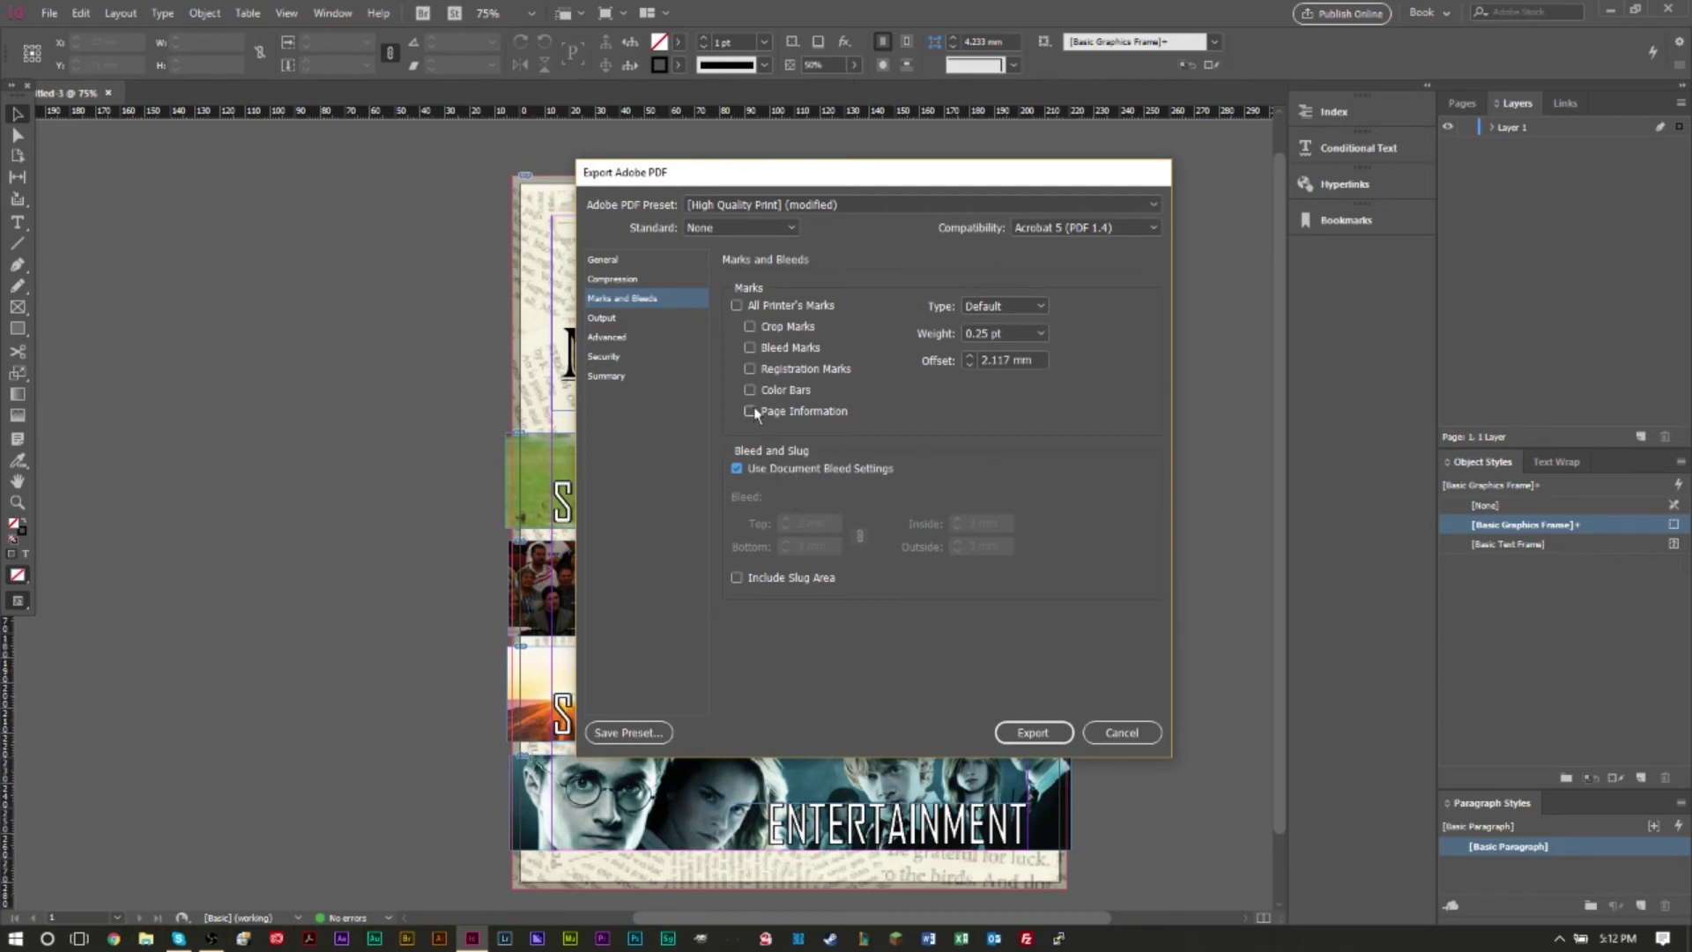
pyautogui.click(786, 328)
pyautogui.click(737, 305)
pyautogui.click(1027, 733)
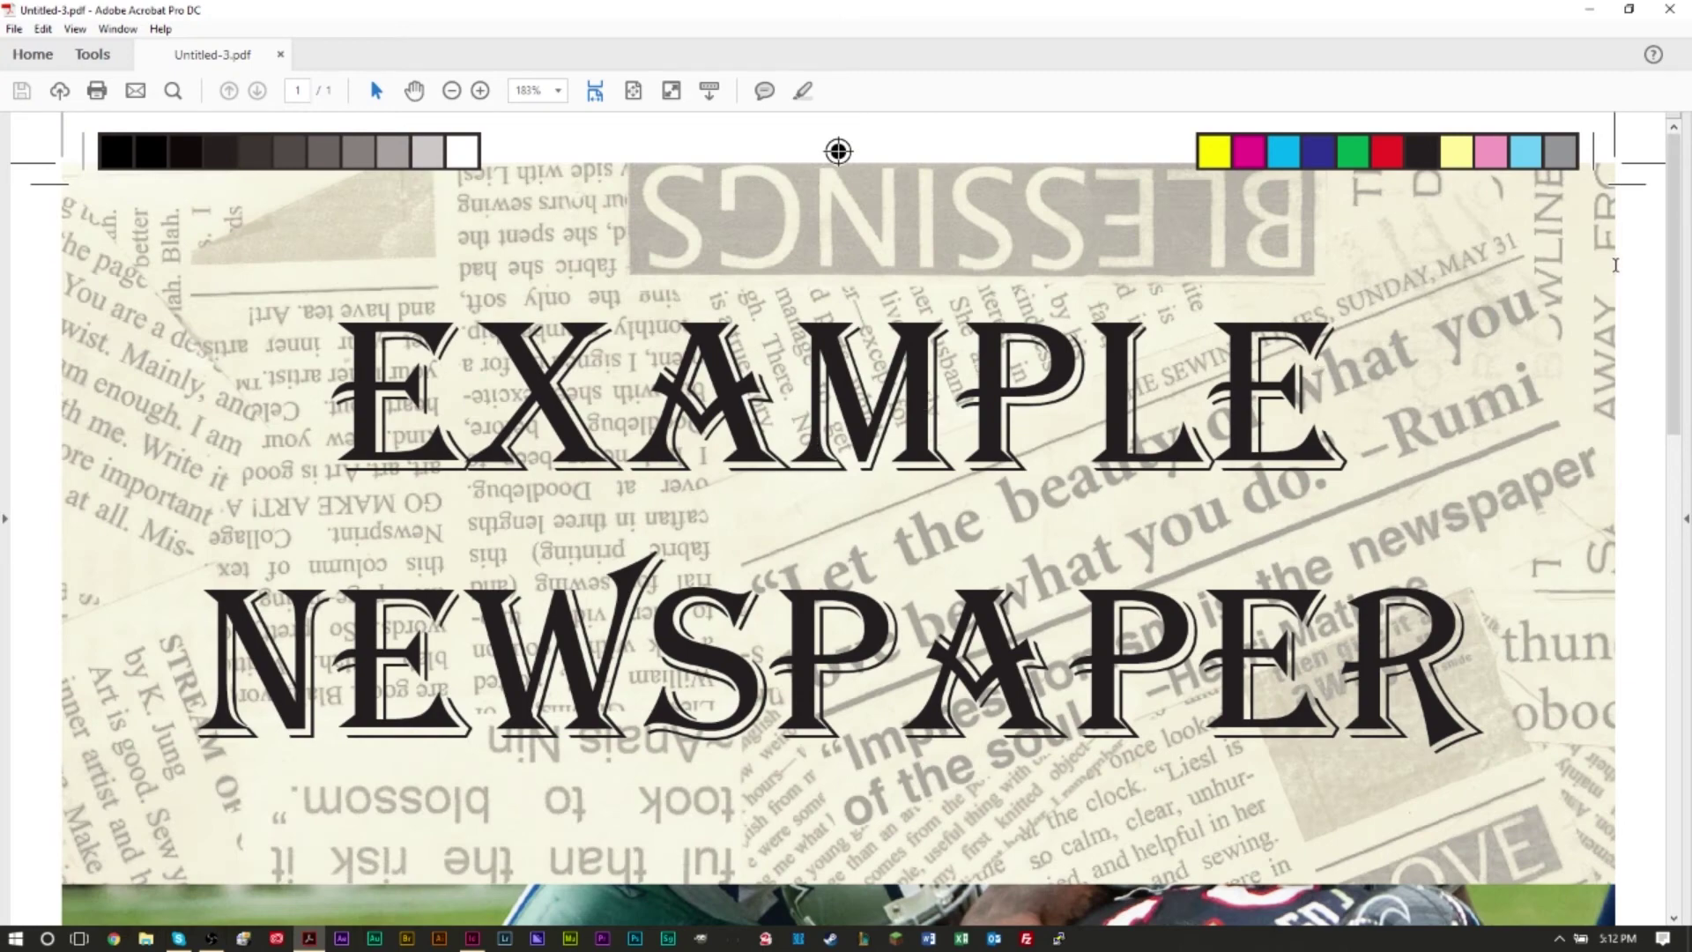
# Scroll through the PDF to inspect colour bars, crop marks and bleed, then return to InDesign
pyautogui.scroll(-4, 1594, 209)
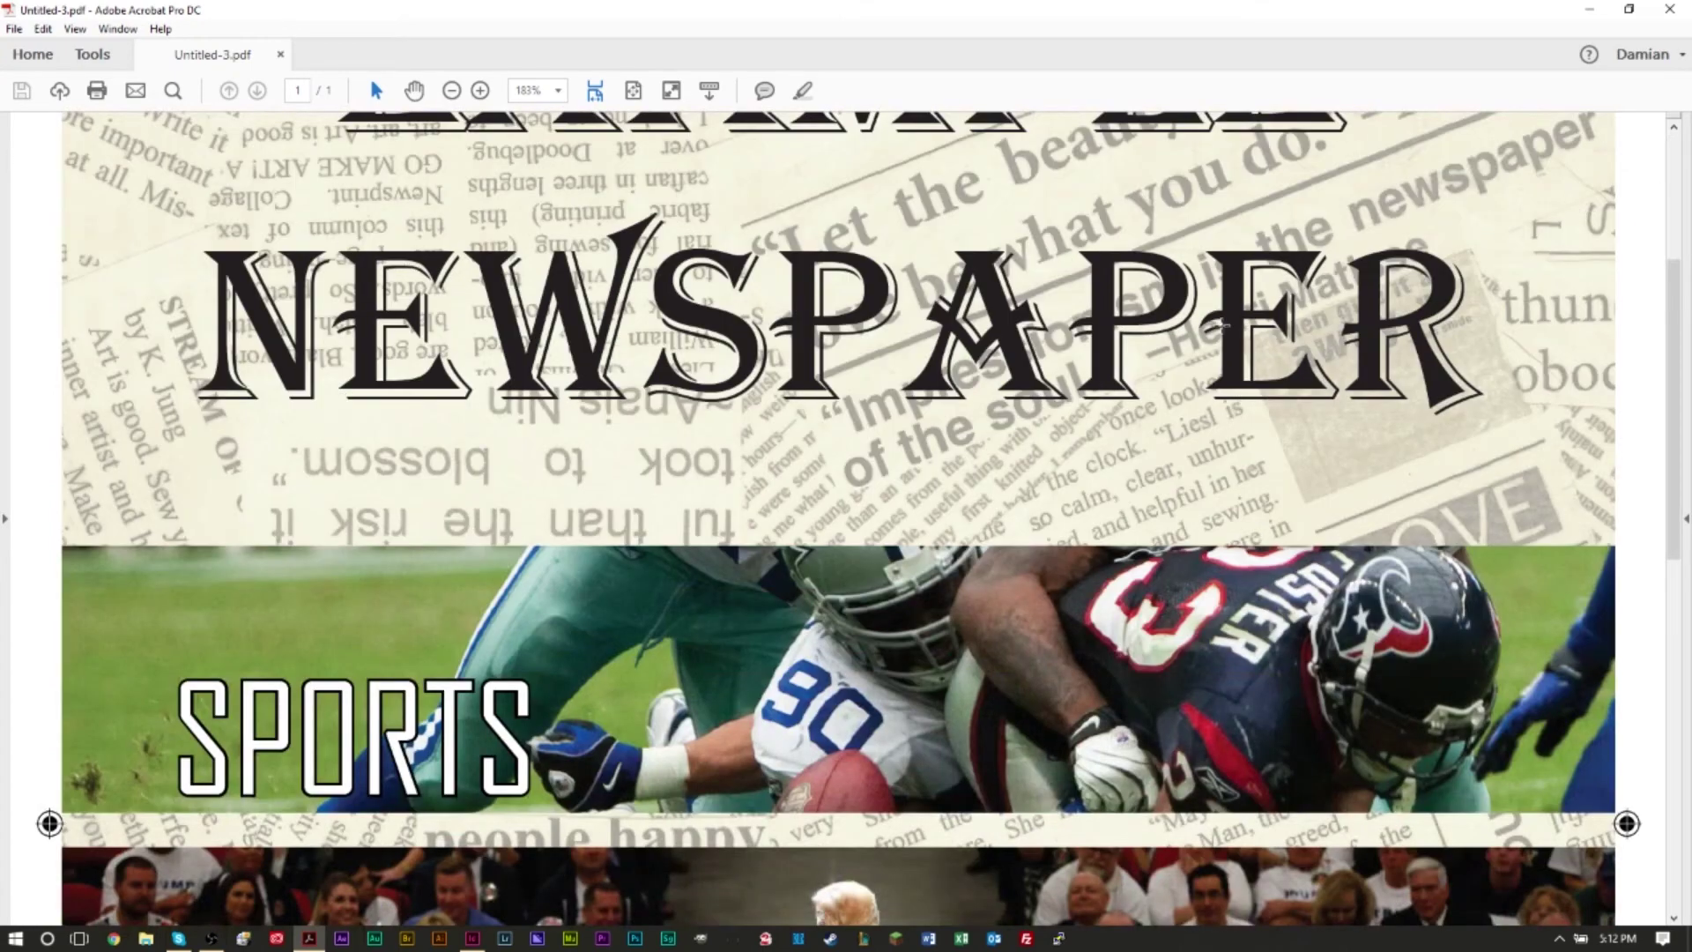
pyautogui.scroll(-10, 1195, 339)
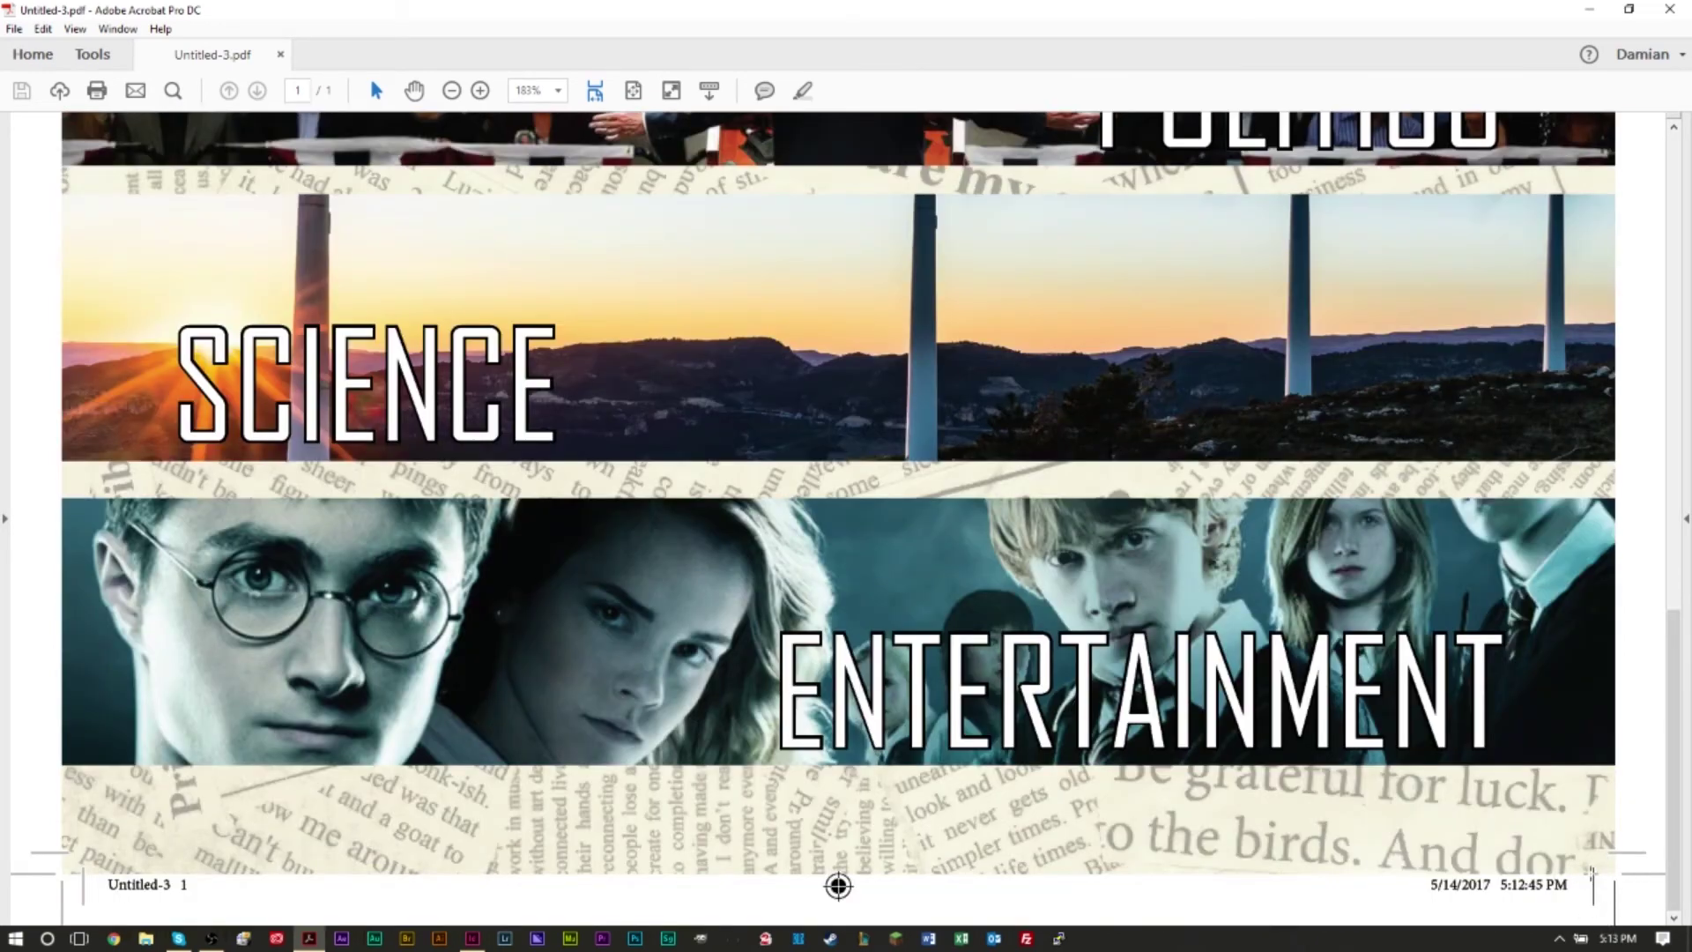
pyautogui.scroll(10, 1525, 670)
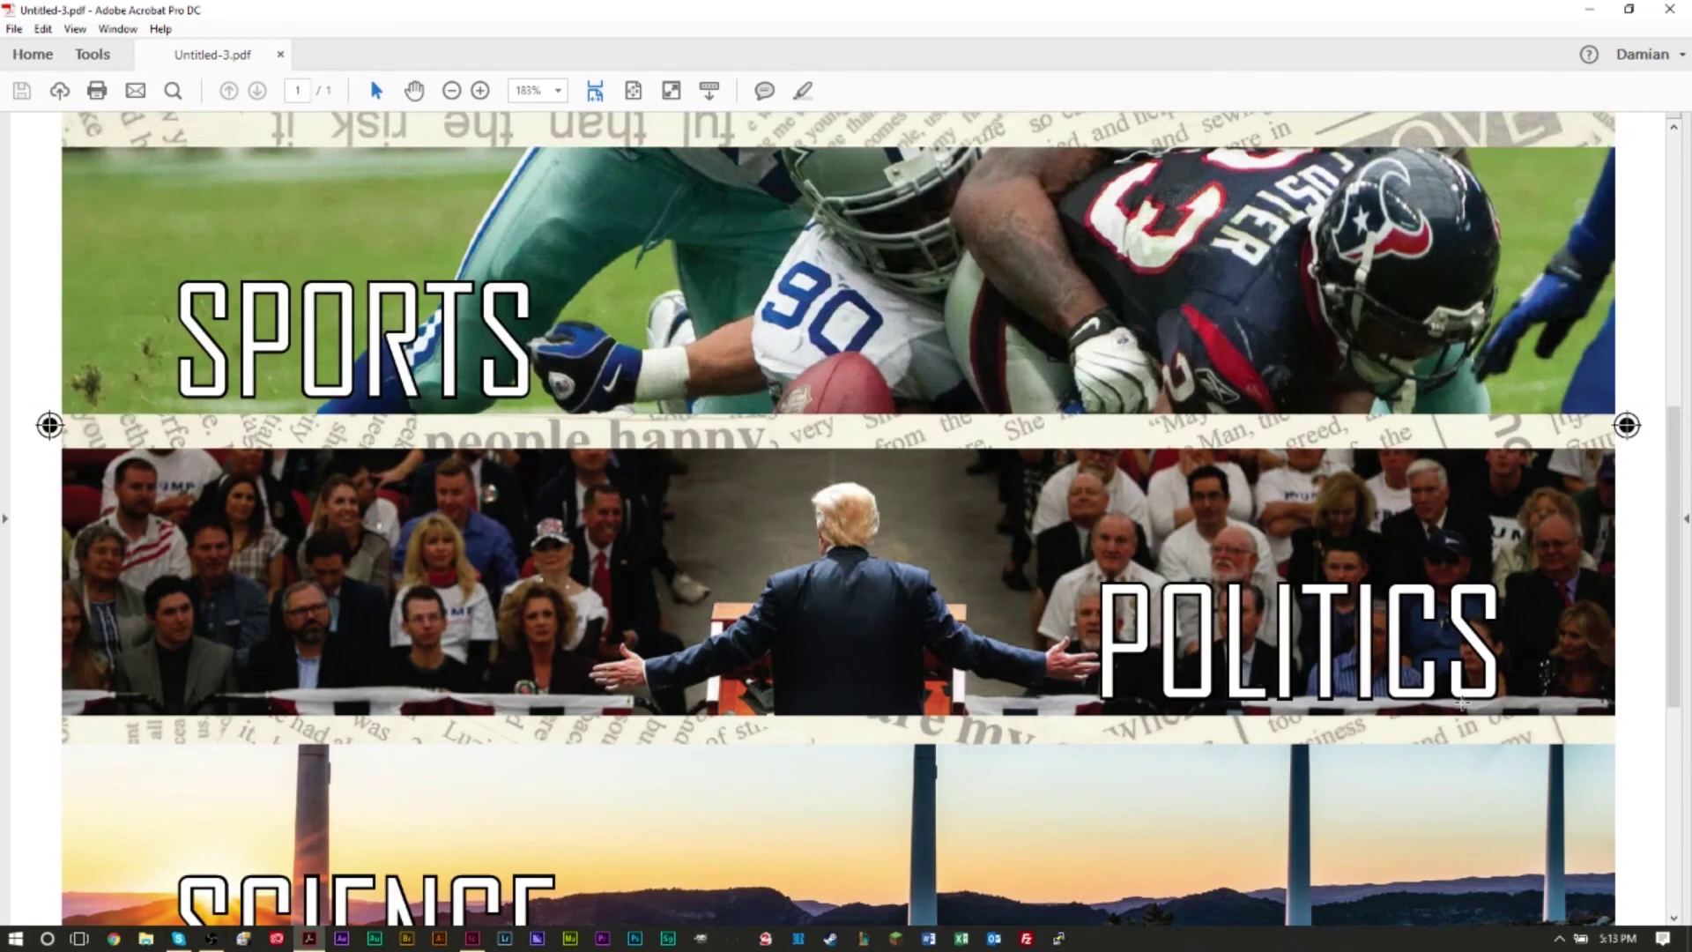
pyautogui.scroll(2, 1462, 703)
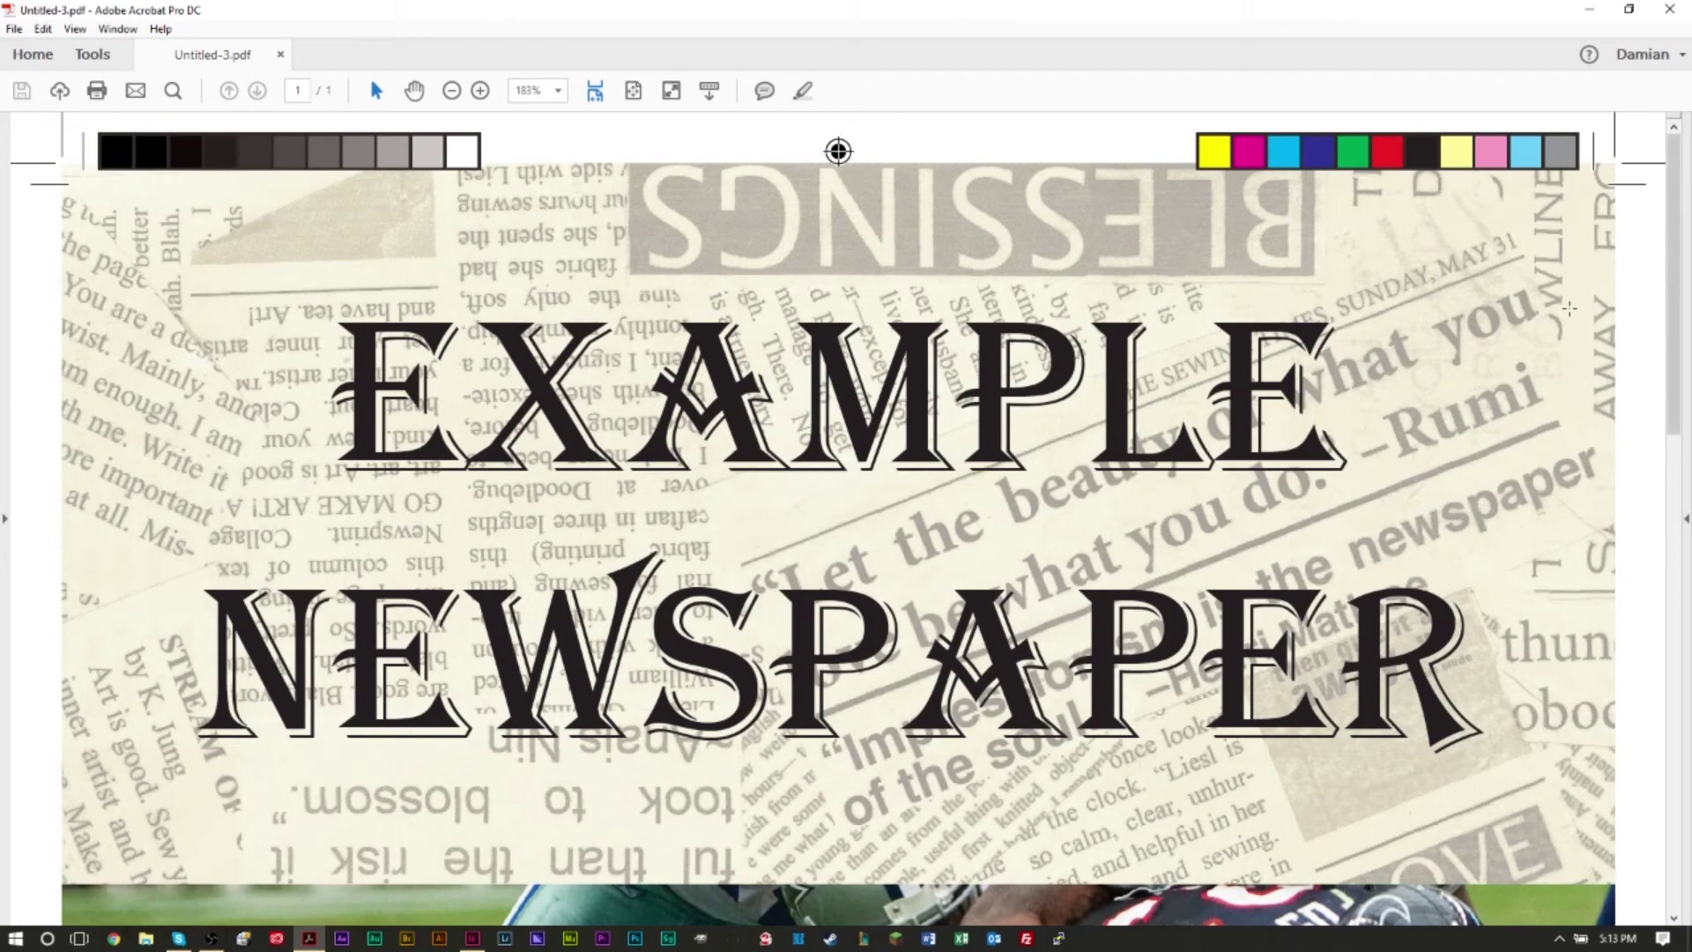
pyautogui.scroll(-15, 1570, 308)
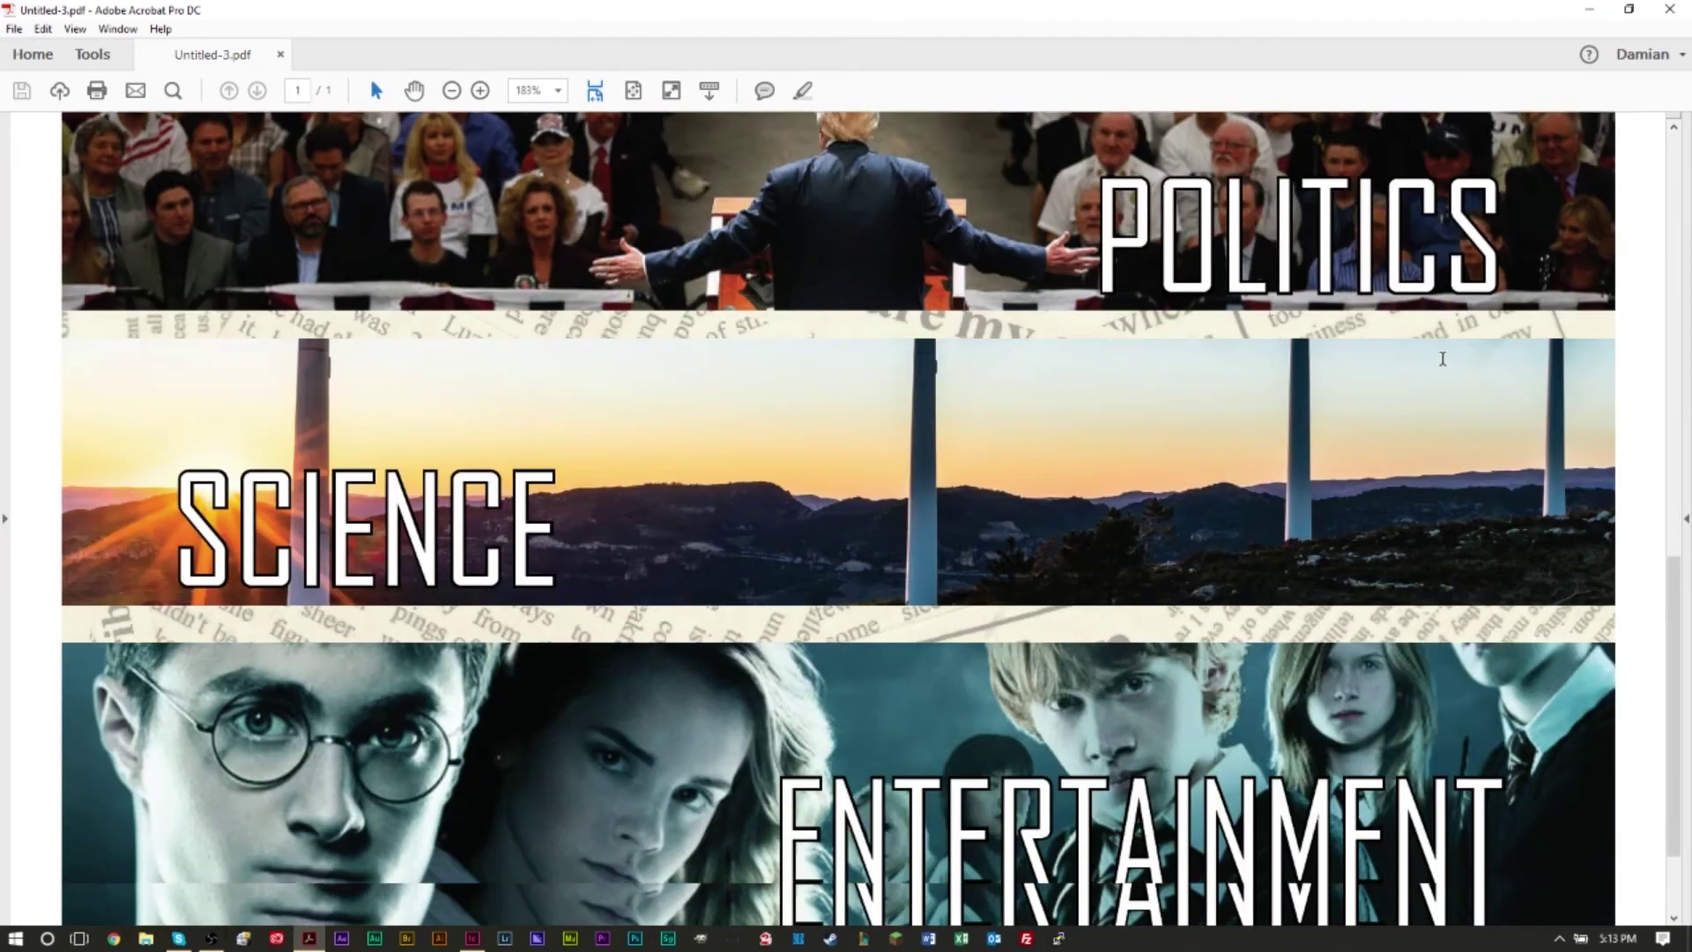
pyautogui.scroll(-2, 1443, 359)
pyautogui.hotkey('alt', 'Tab')
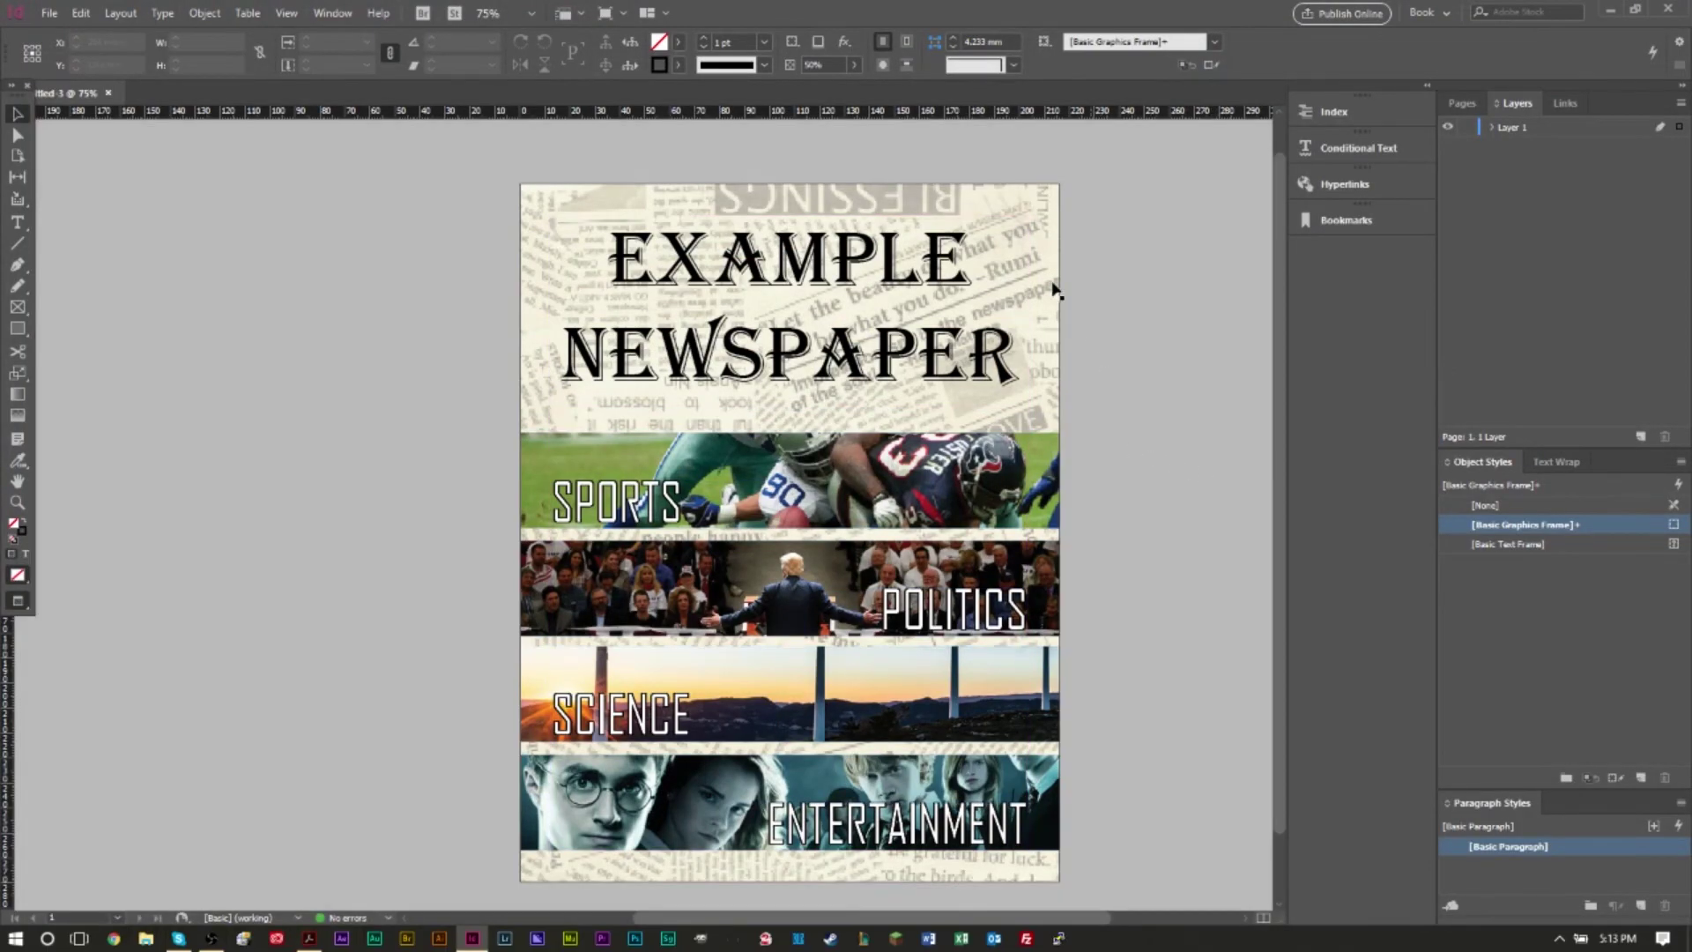
# Switch to Acrobat and scroll to the top of Untitled-3.pdf showing the colour bars
pyautogui.scroll(-1, 1079, 485)
pyautogui.scroll(1, 1079, 485)
pyautogui.hotkey('alt', 'Tab')
pyautogui.scroll(4, 1169, 522)
pyautogui.scroll(12, 1169, 522)
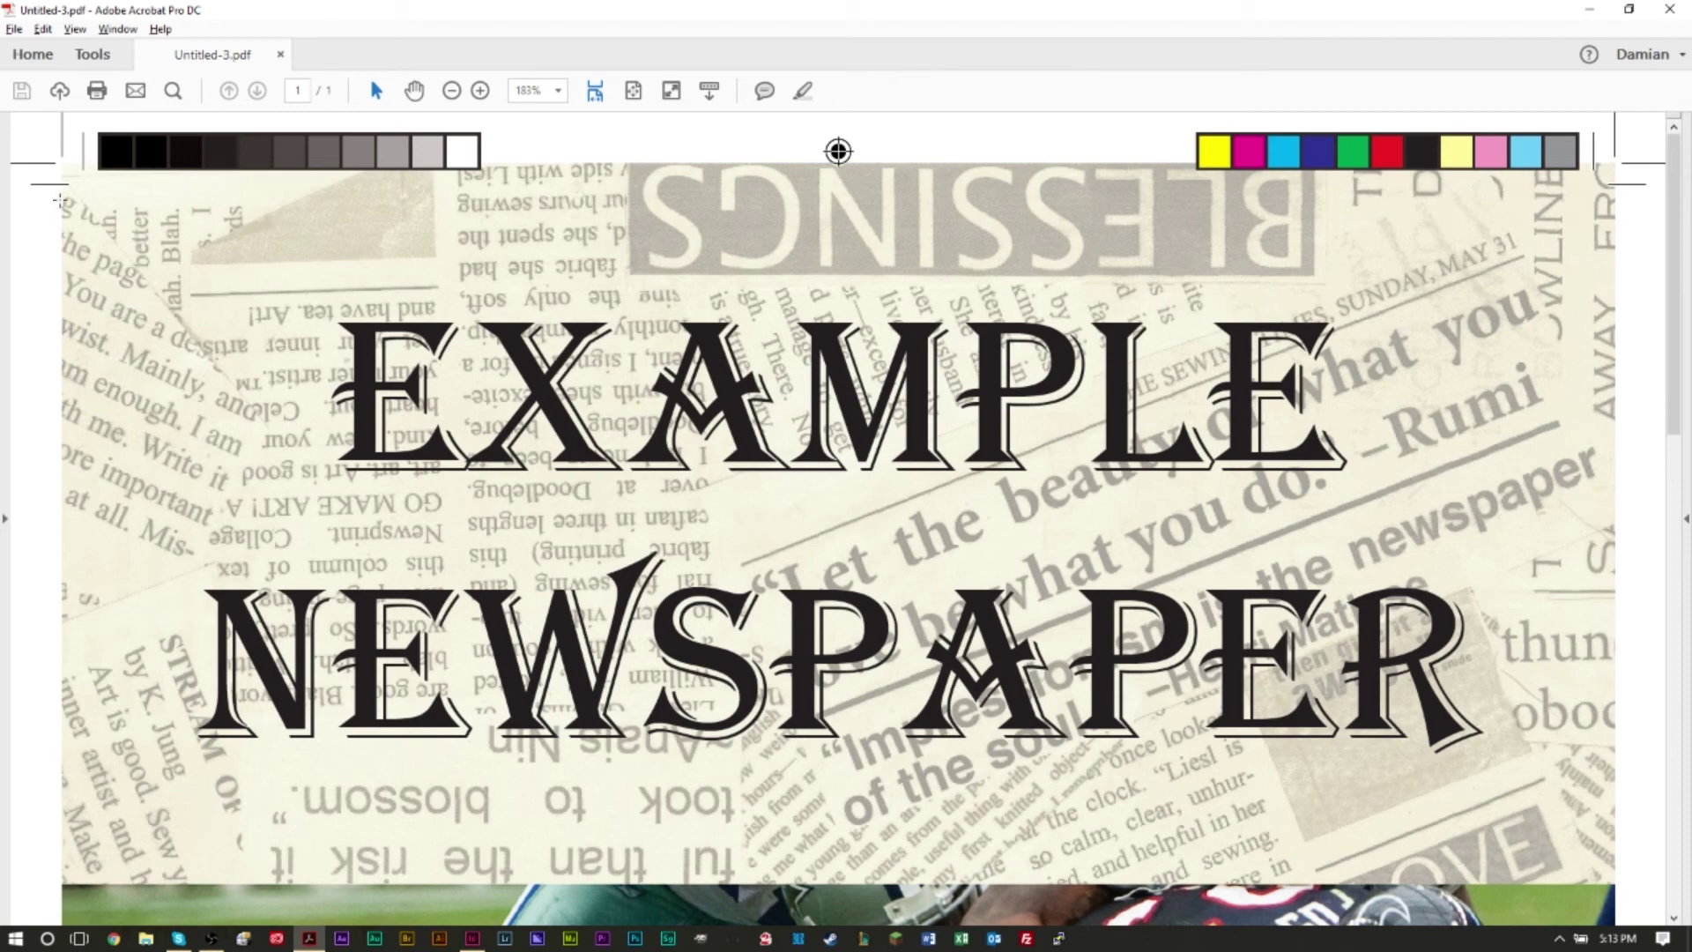
pyautogui.scroll(-15, 83, 174)
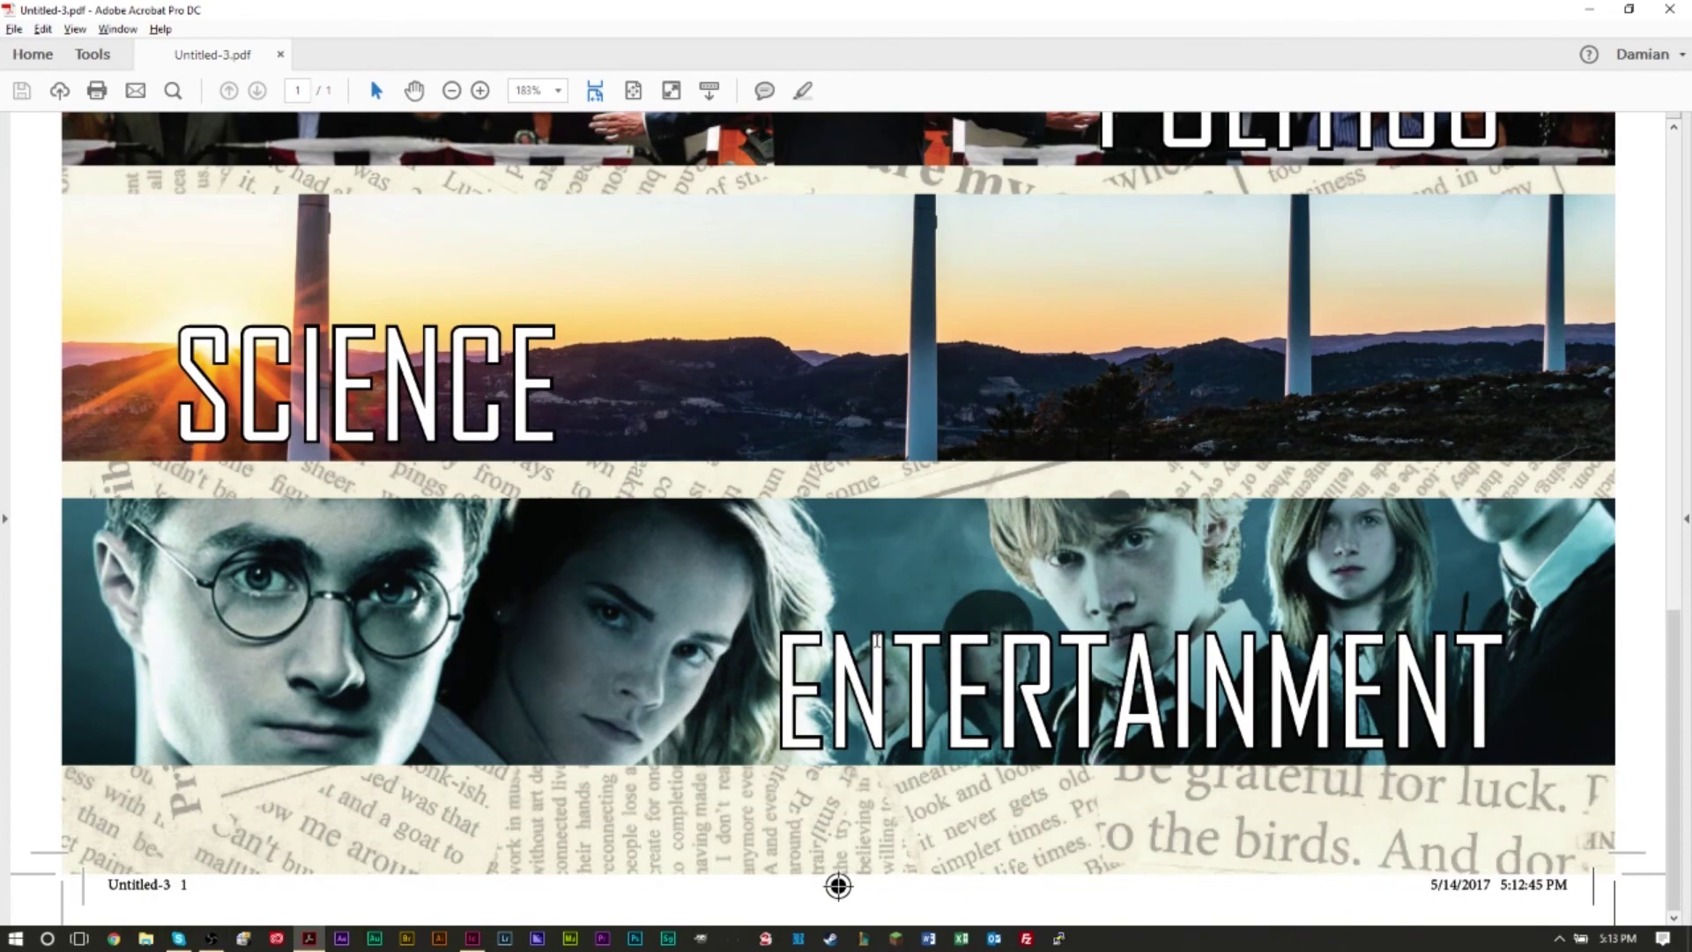
pyautogui.scroll(15, 827, 619)
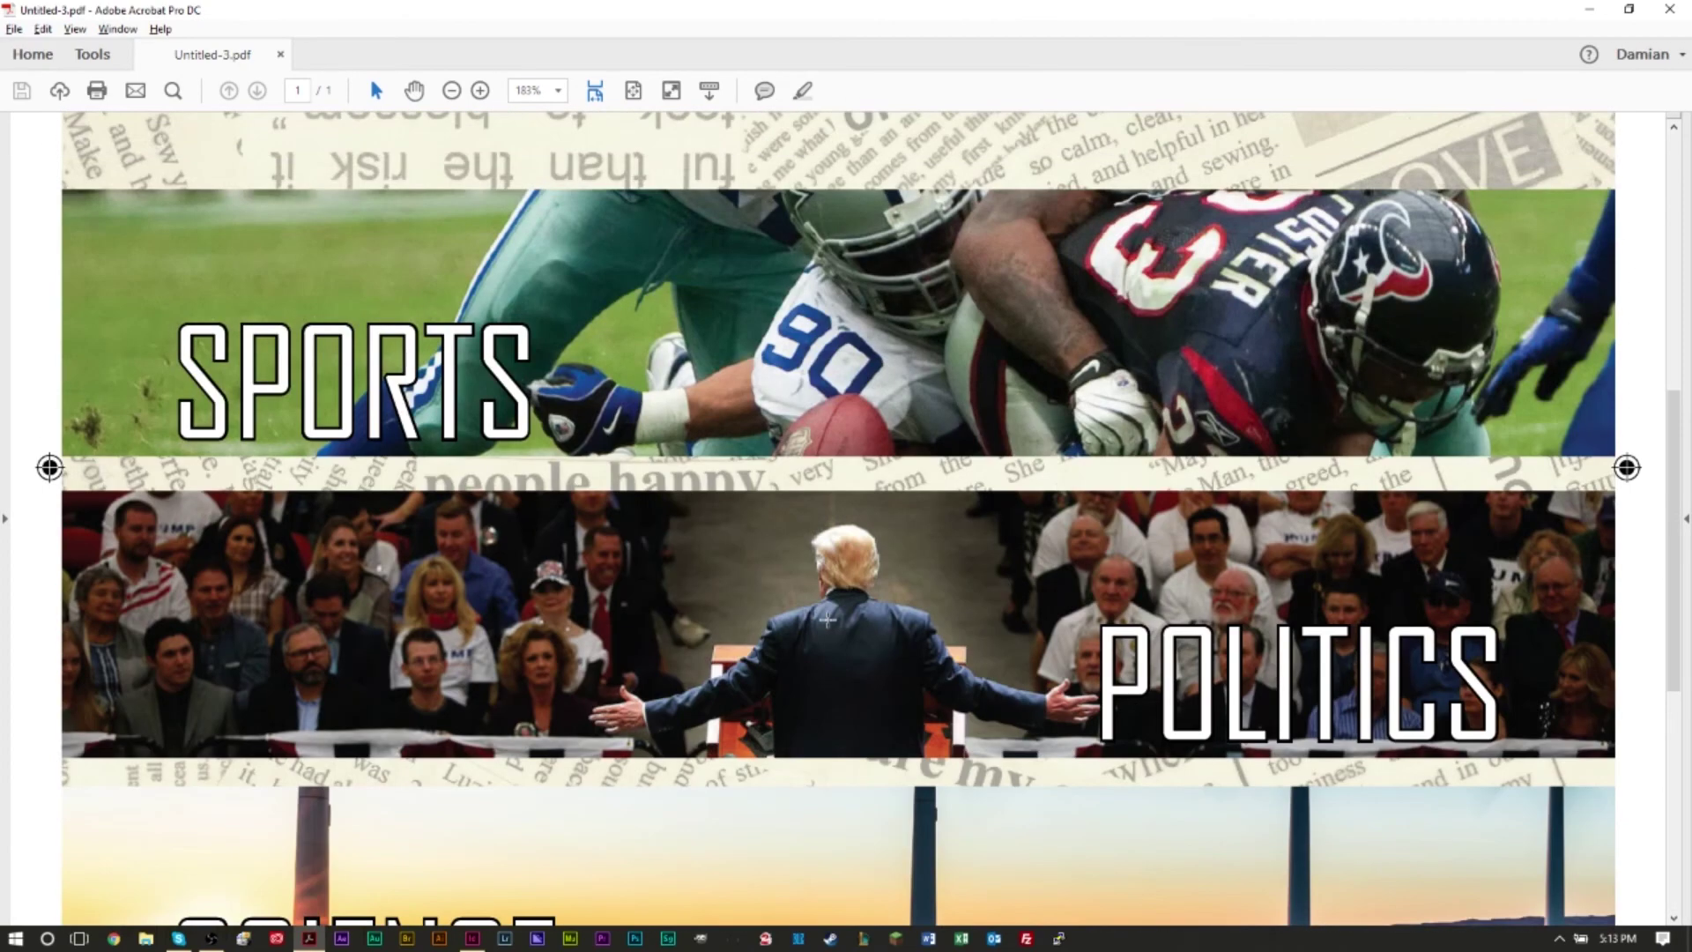